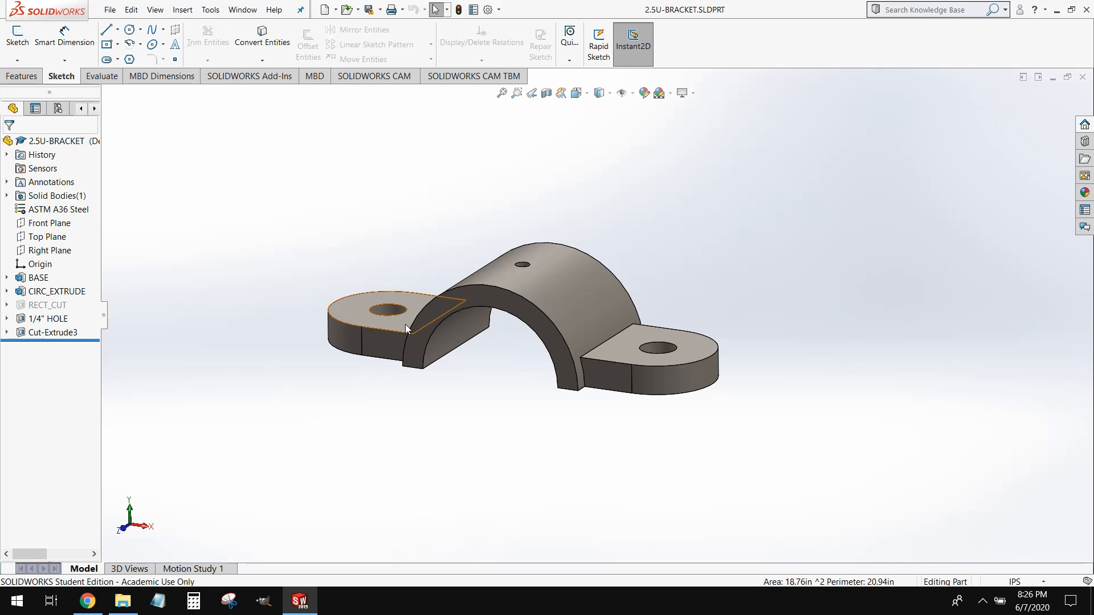
Create a new part document and set its unit system to IPS (inch, pound, second).
left_click(110, 10)
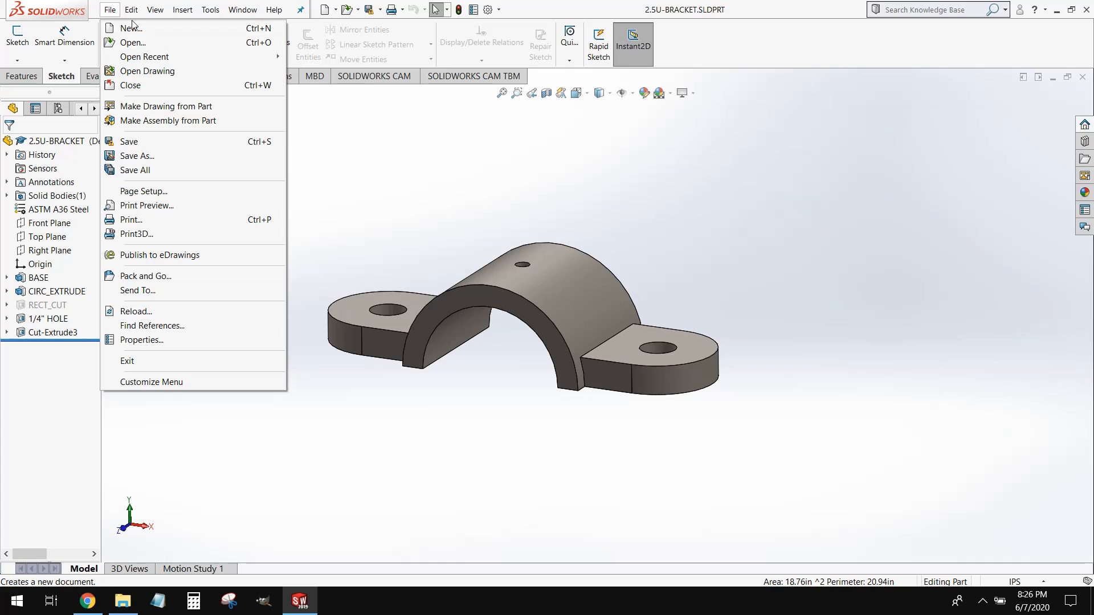
left_click(121, 26)
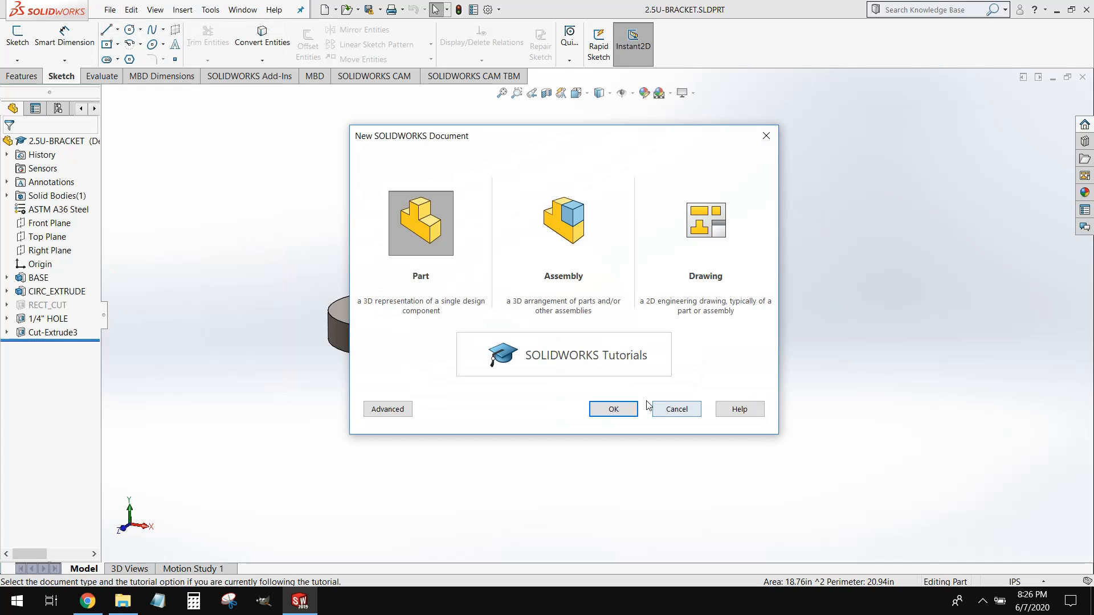
left_click(597, 408)
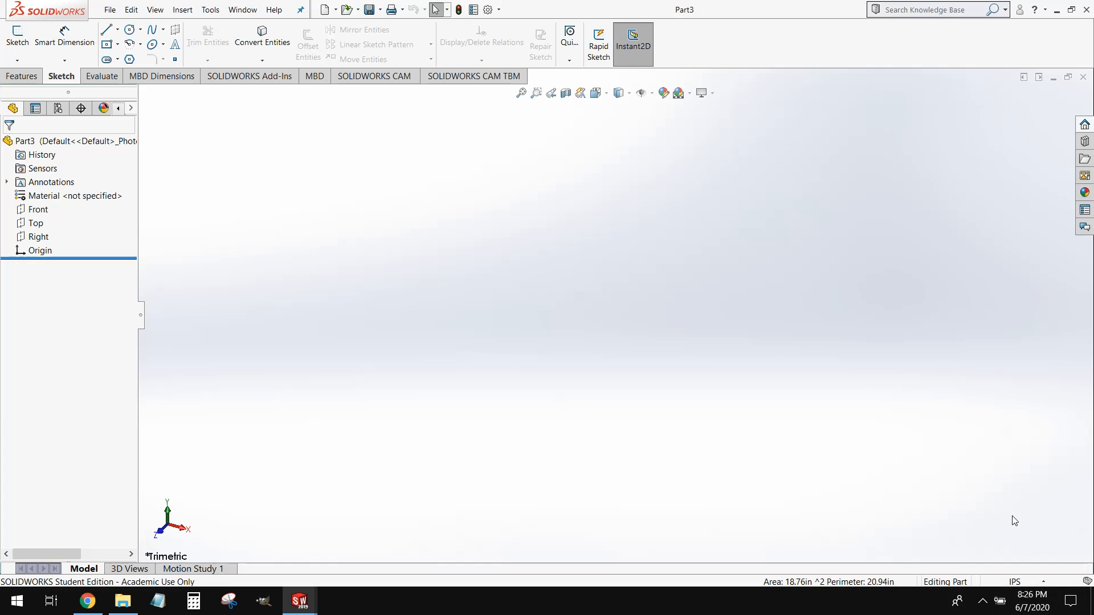
left_click(1017, 581)
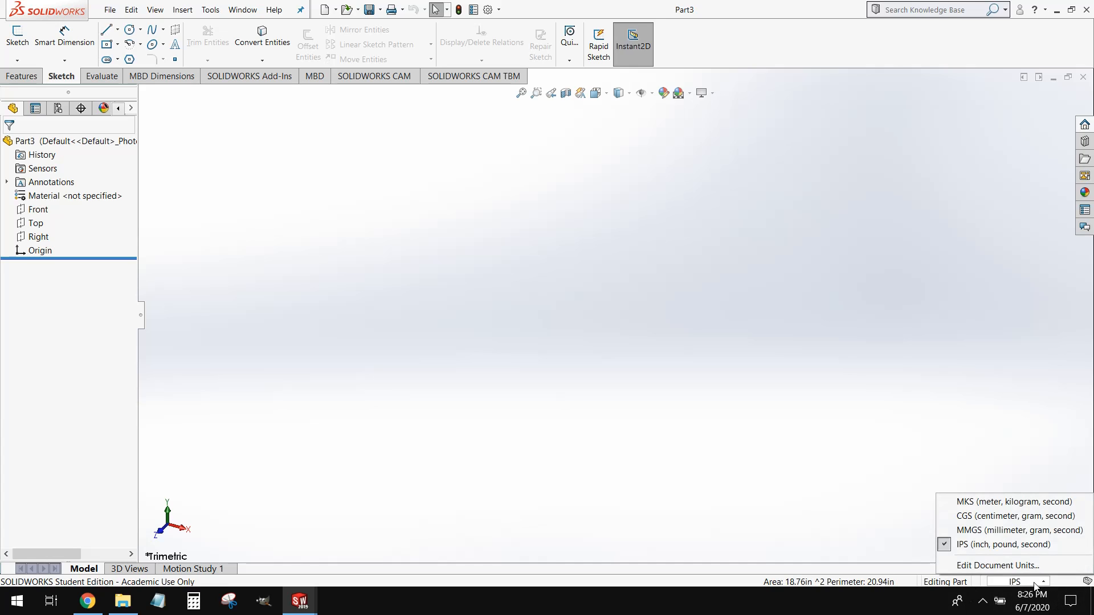
left_click(1013, 546)
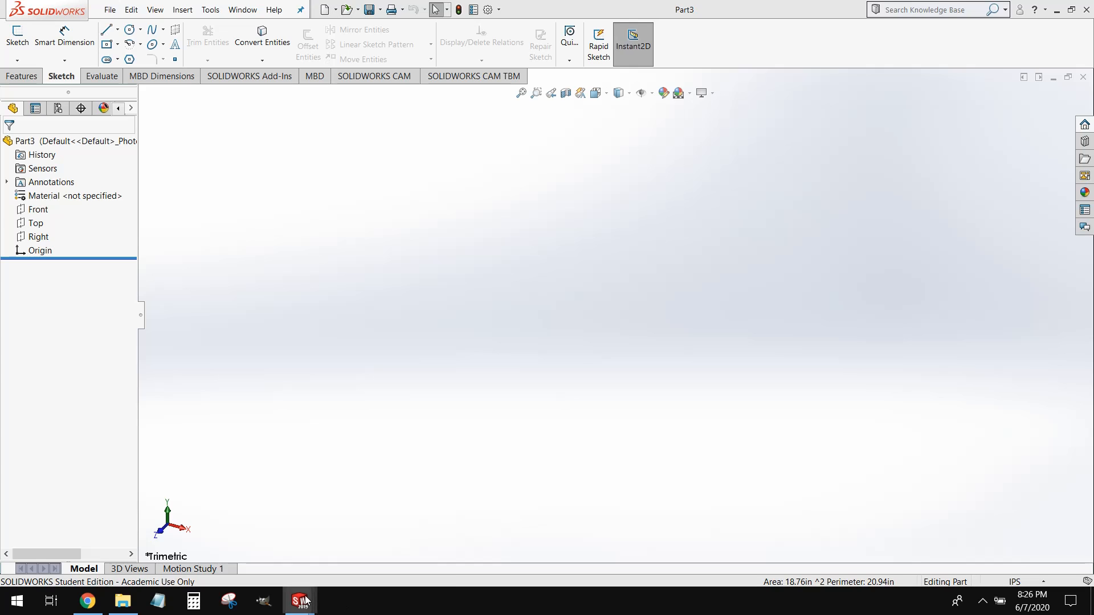
Bring up the finished 2.5U-BRACKET part, examine its shape from above, and return to the new part.
mouse_move(299, 600)
left_click(255, 547)
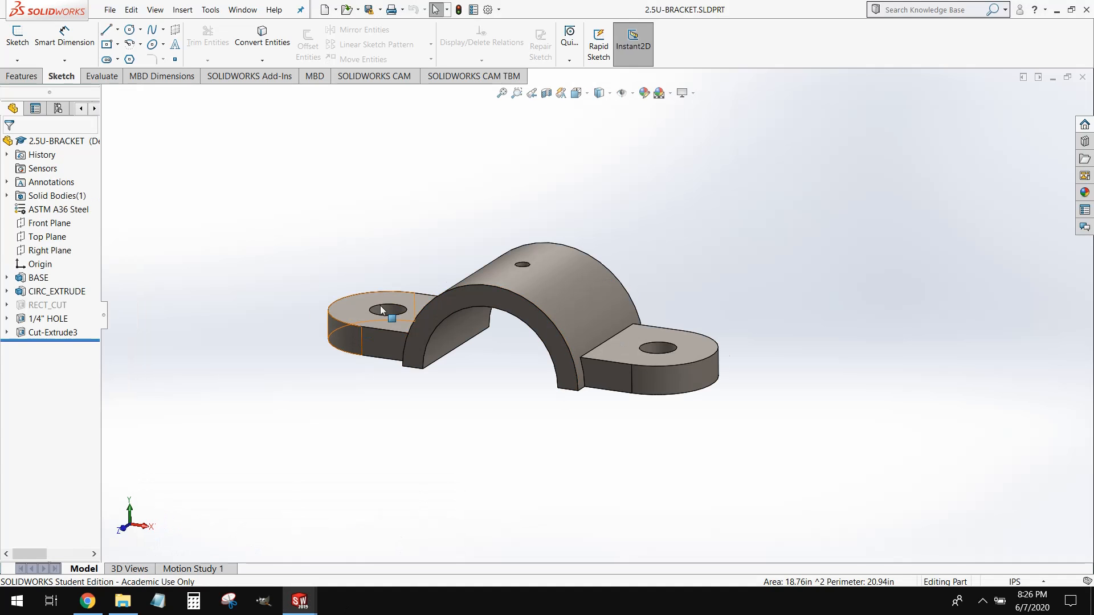
middle_click_drag(381, 309, 423, 485)
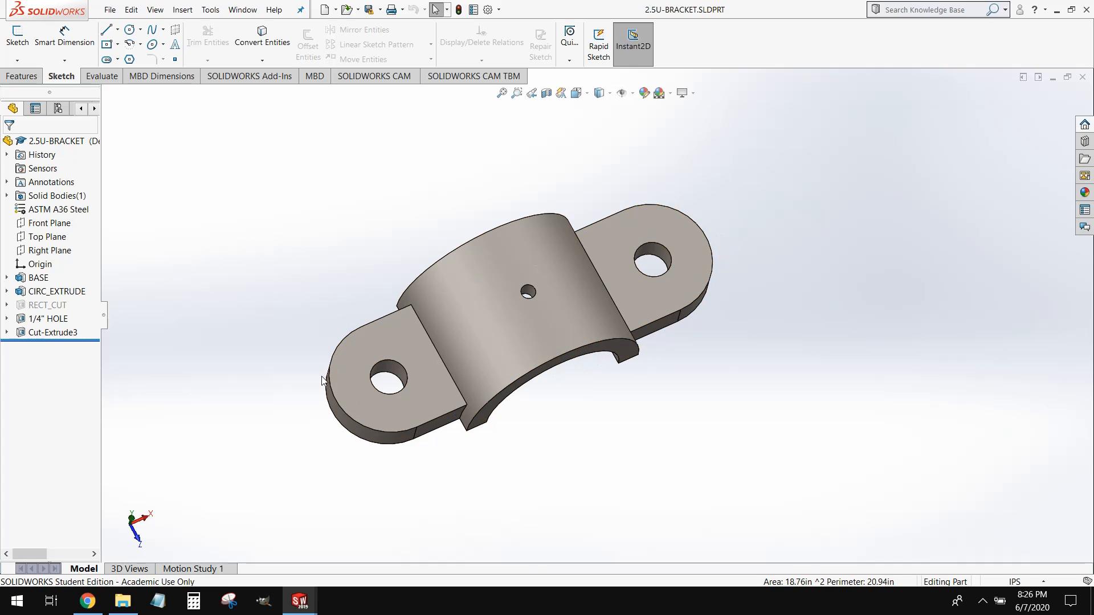
left_click(1052, 80)
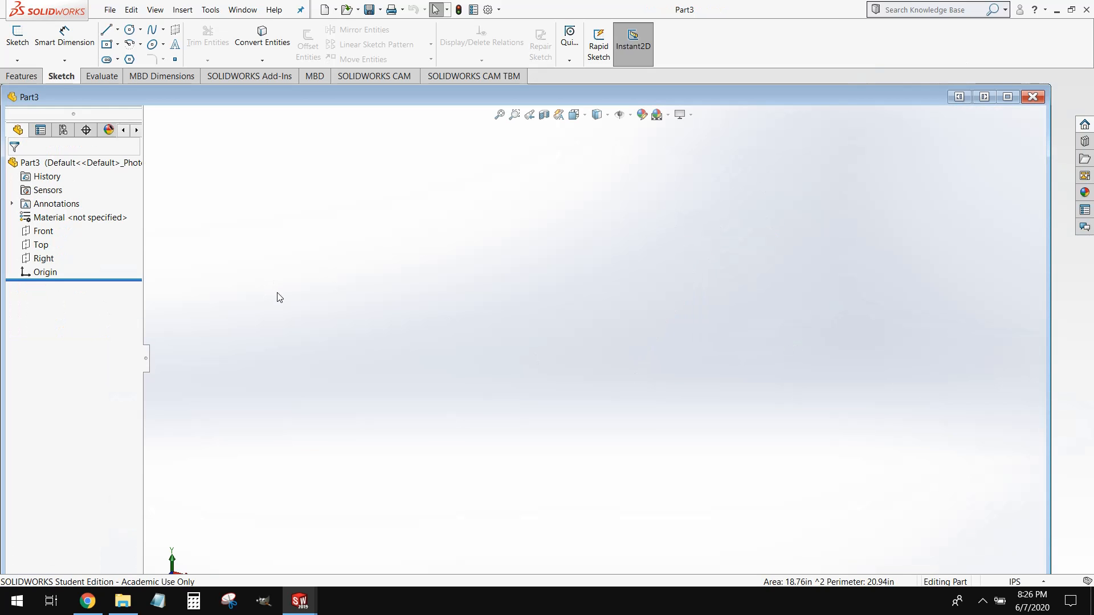
Start a new sketch on the Top plane.
left_click(40, 244)
left_click(50, 224)
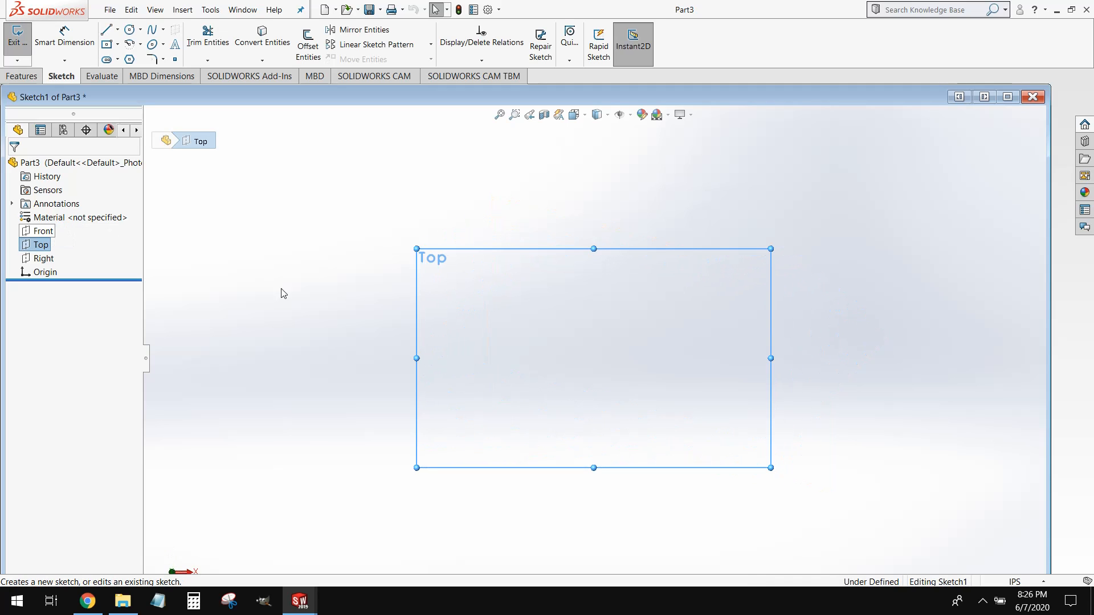
left_click(385, 146)
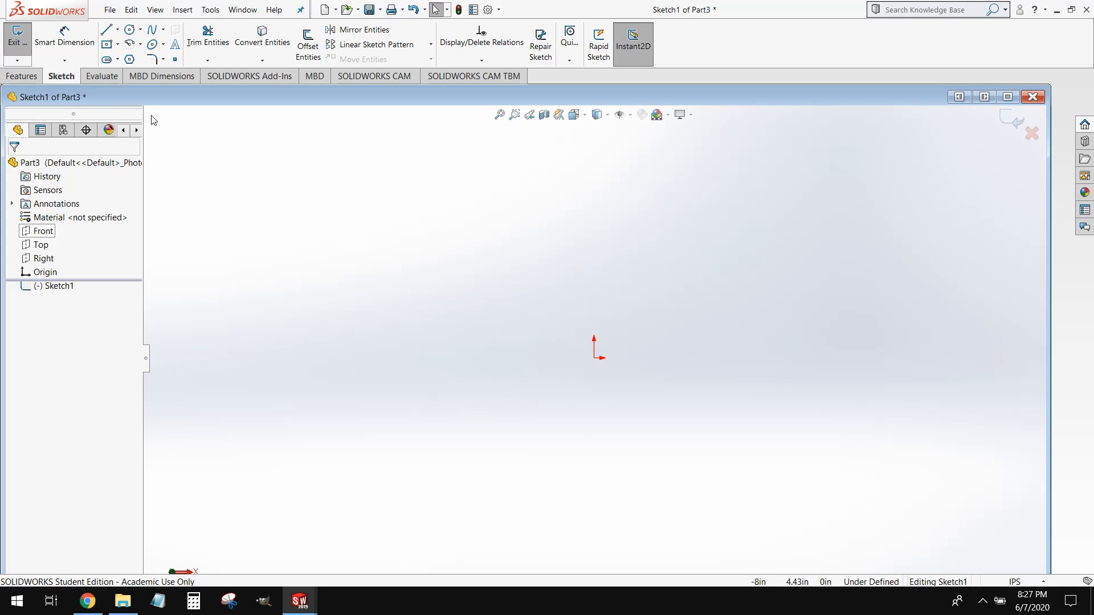
Sketch a vertical centerline about 5.72 in long through the origin, and maximize the part's document window.
left_click(119, 33)
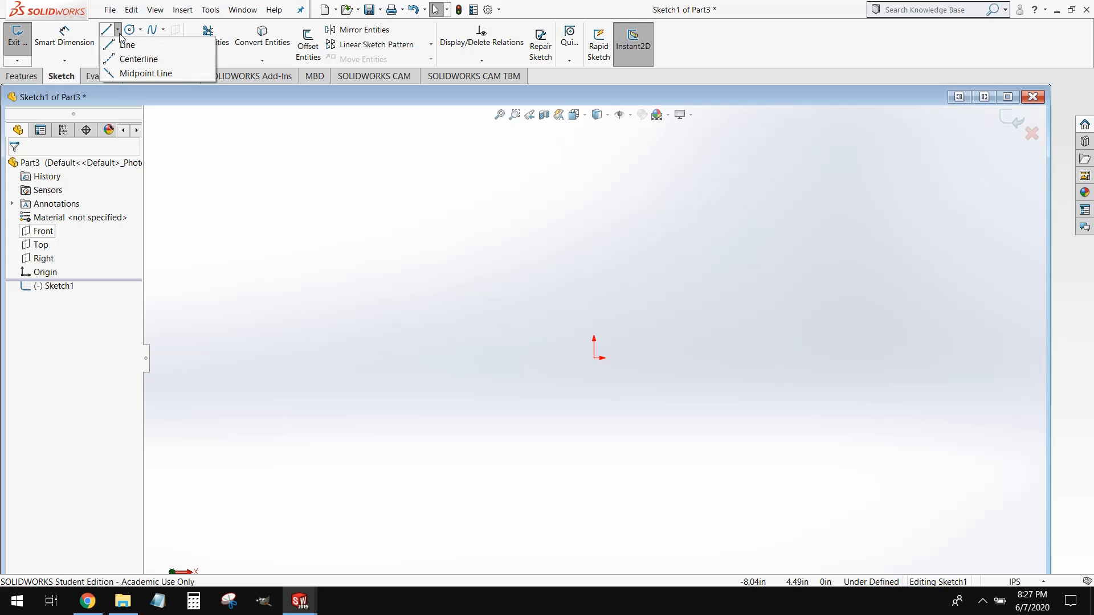
left_click(143, 59)
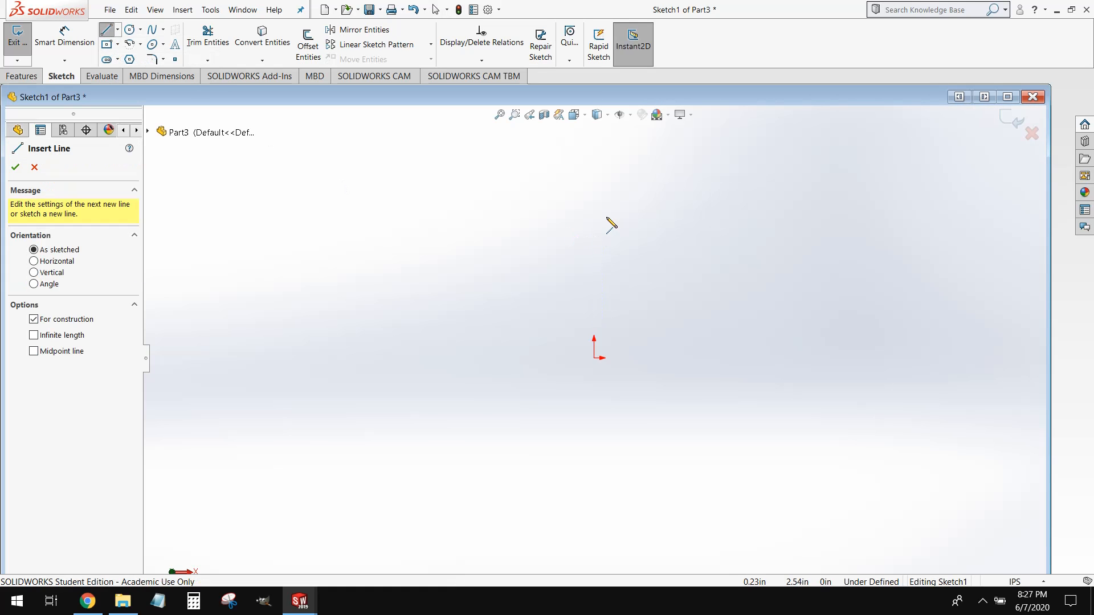
left_click(593, 212)
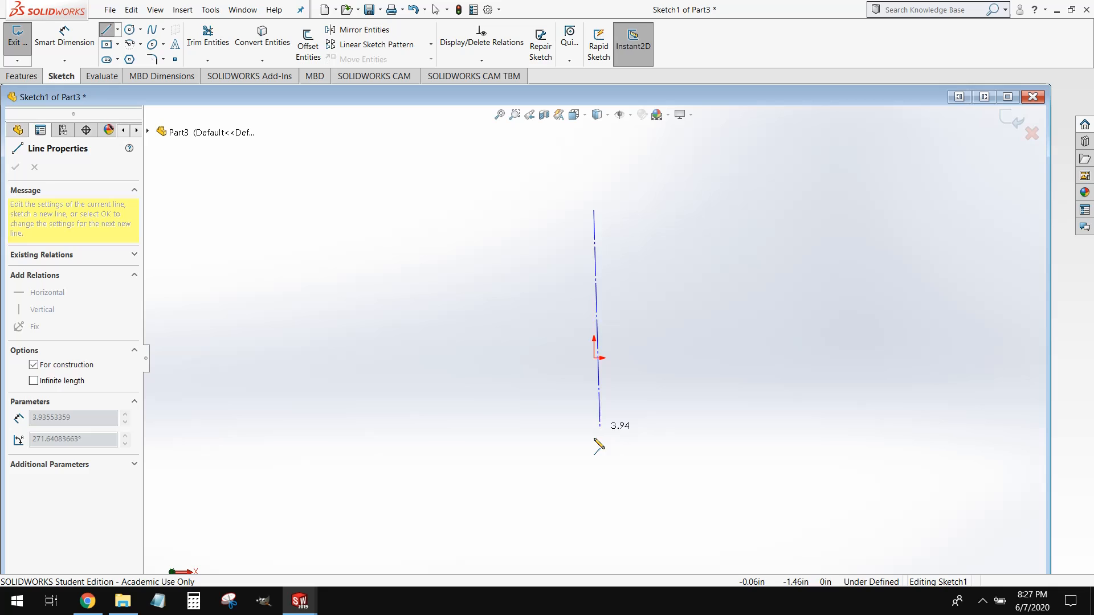
left_click(593, 527)
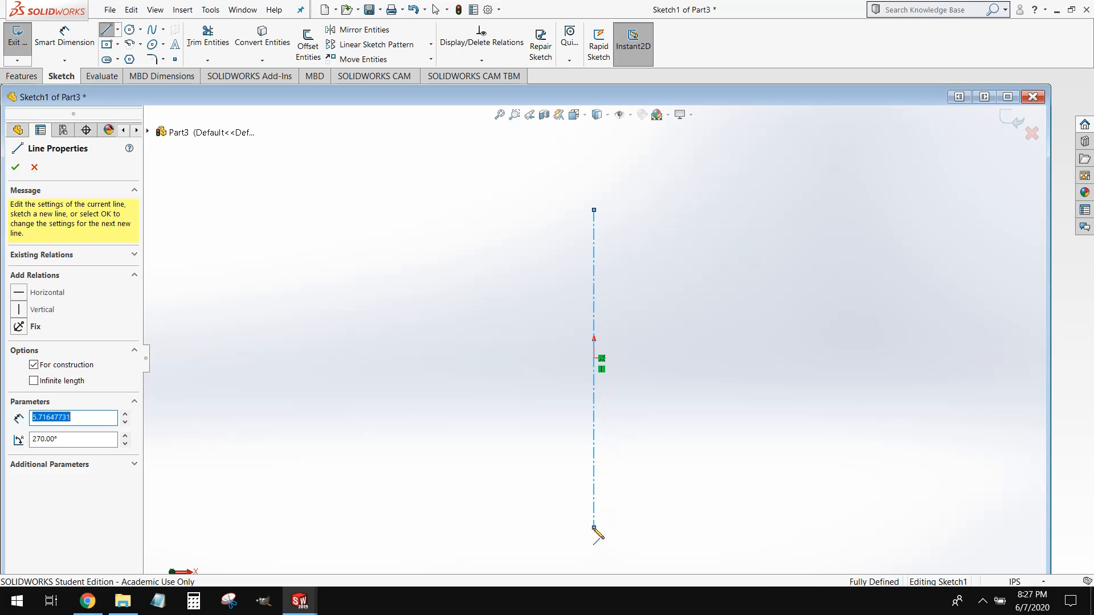
key("Escape")
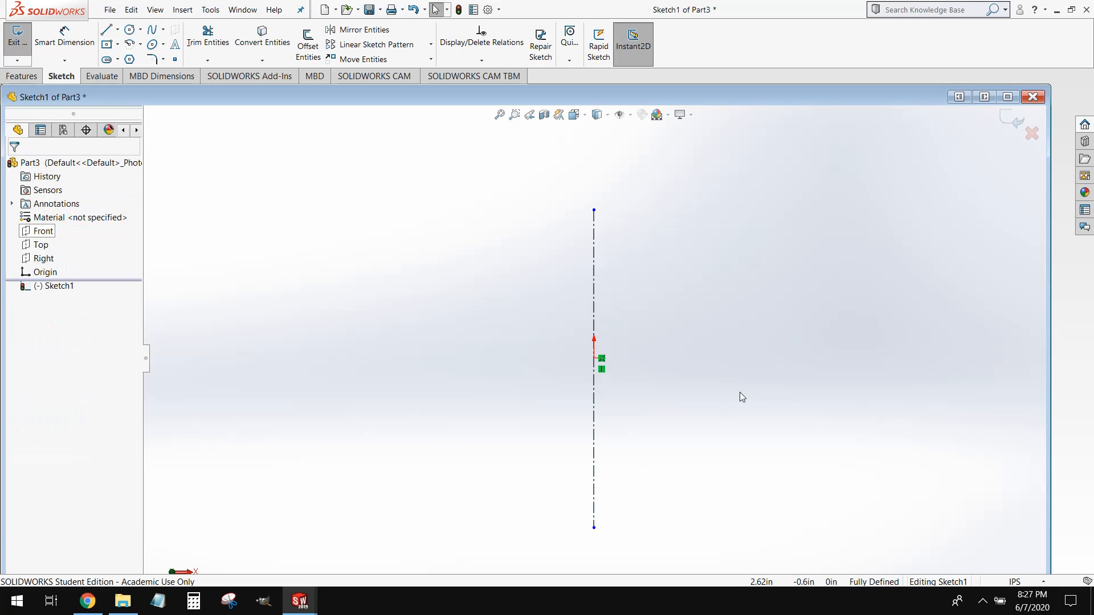
left_click(1007, 95)
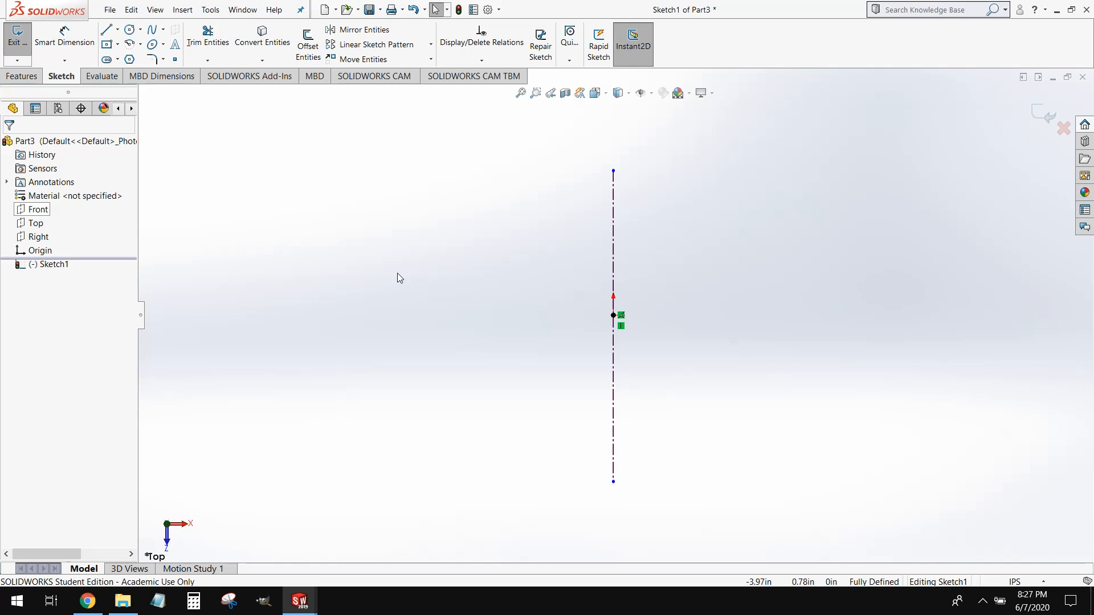
Turn on Dynamic Mirror about the vertical centerline.
left_click(209, 10)
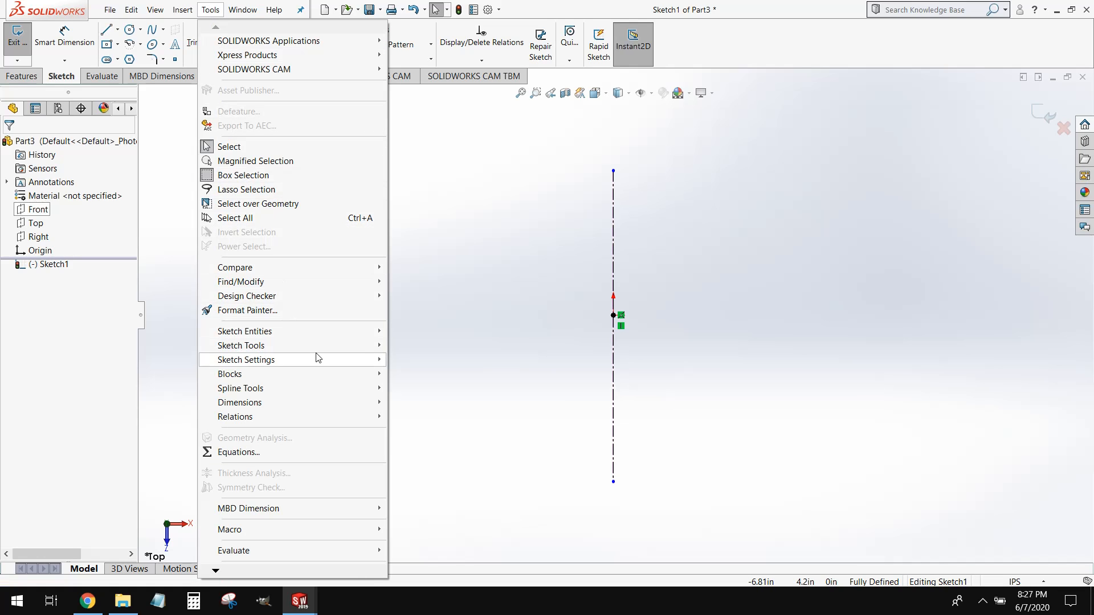
mouse_move(323, 351)
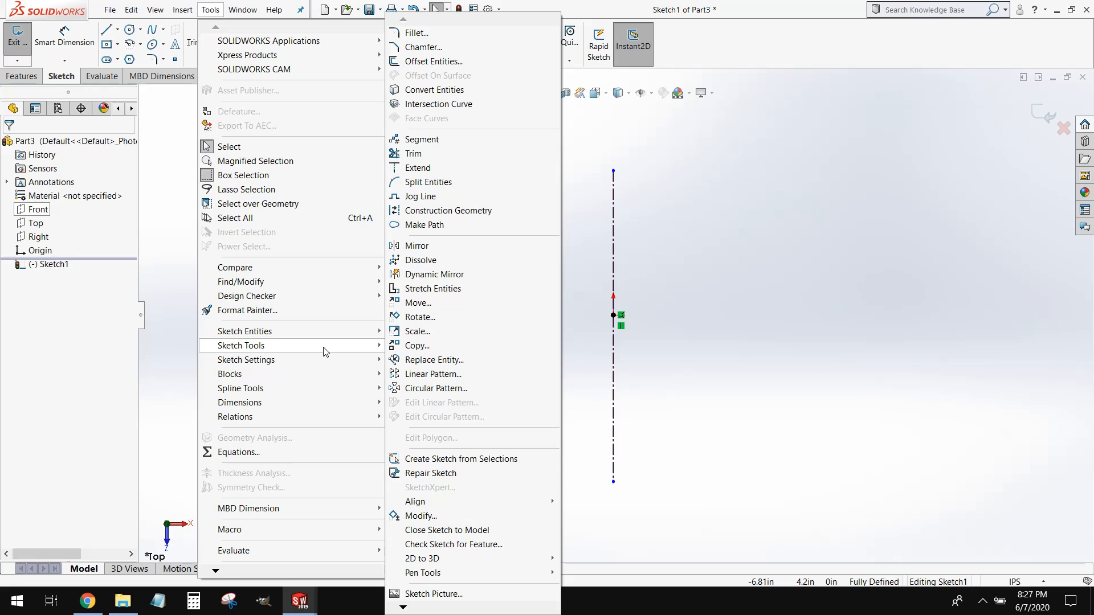
left_click(417, 277)
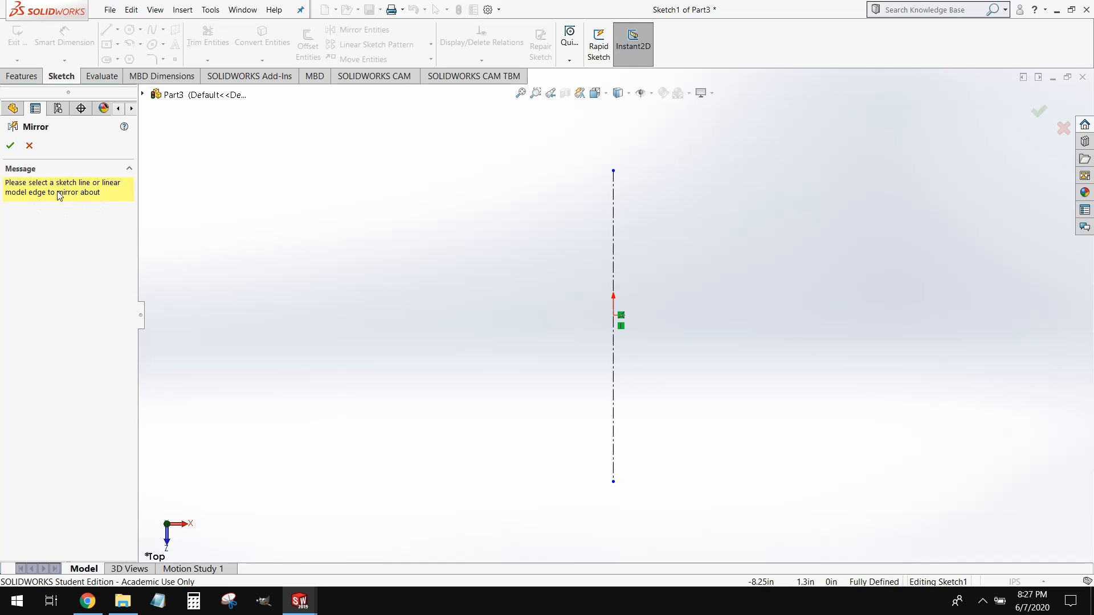
left_click(613, 219)
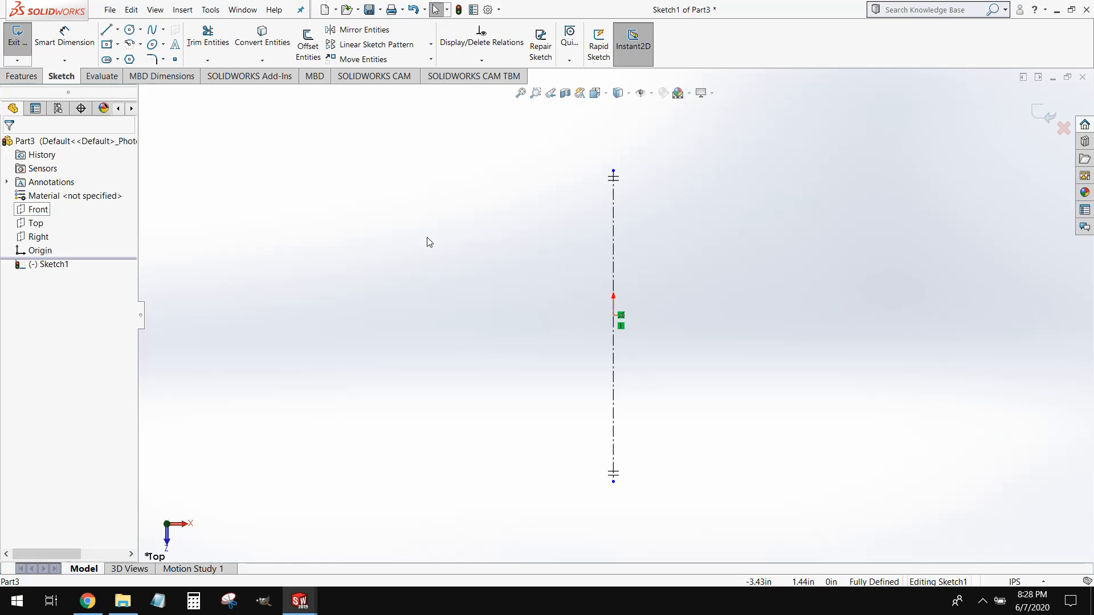
Sketch a horizontal line about 3.6 in long above the origin, running right from the centerline.
left_click(107, 34)
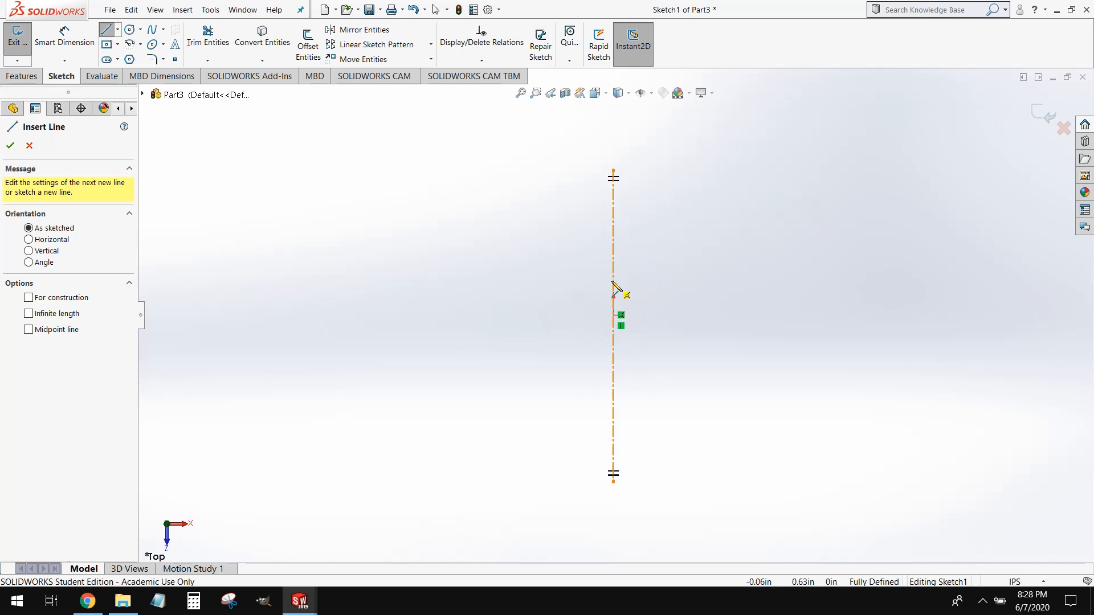
left_click(613, 232)
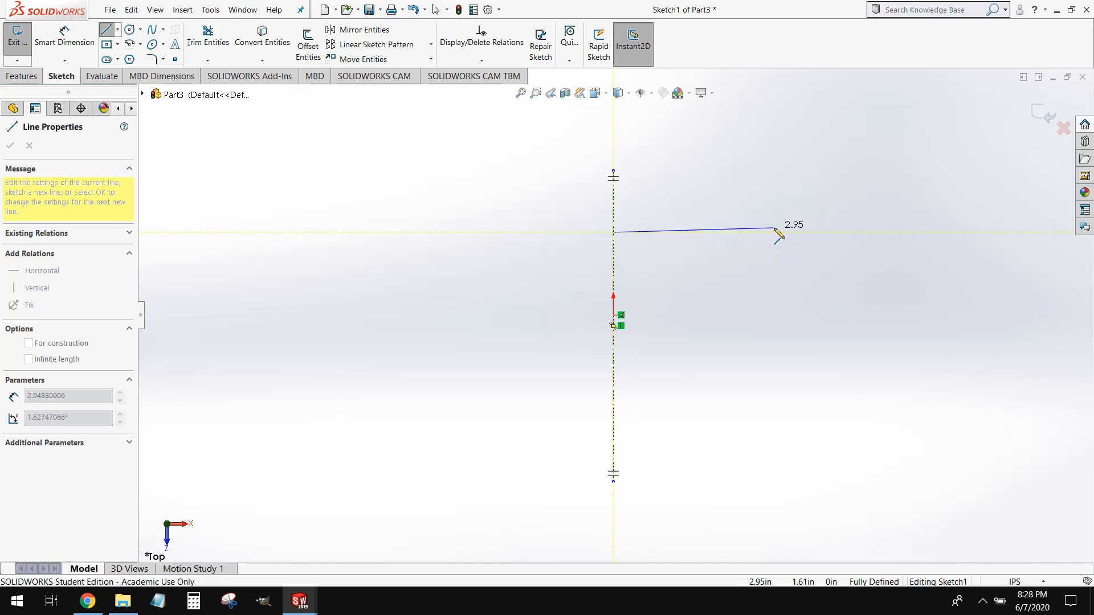
left_click(810, 232)
key("Escape")
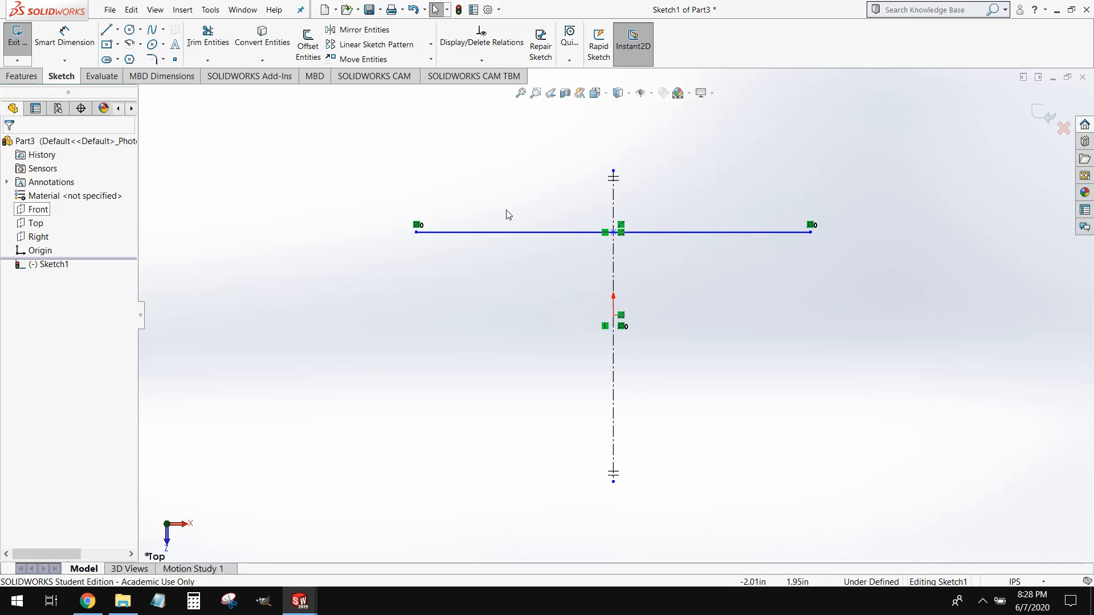
Sketch a second horizontal line about 1.75 in below the origin, from the centerline to directly below the upper line's right end.
left_click(106, 30)
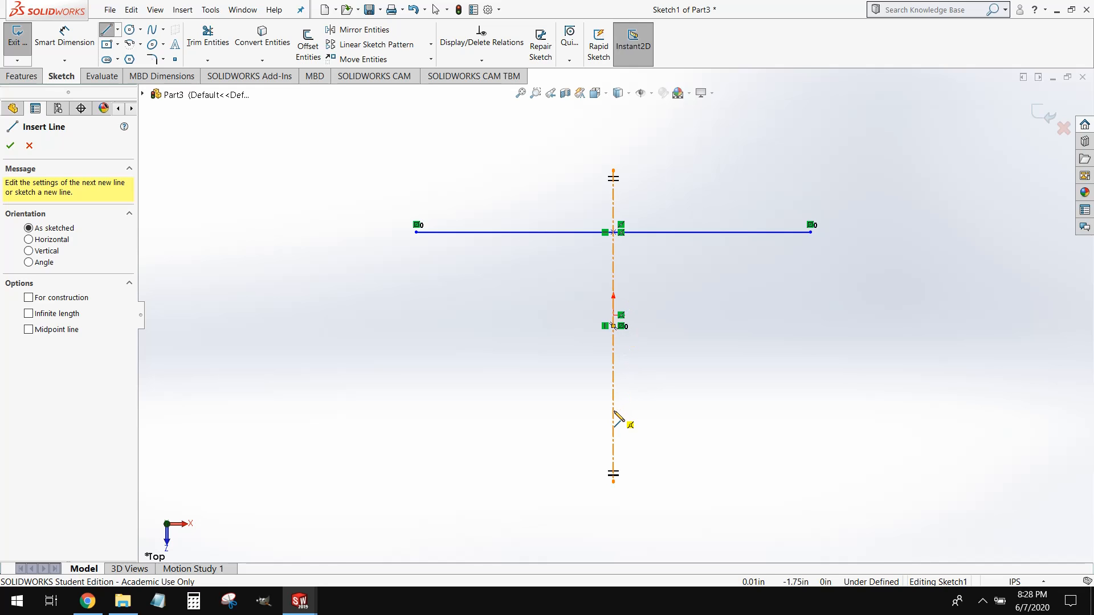
left_click(613, 410)
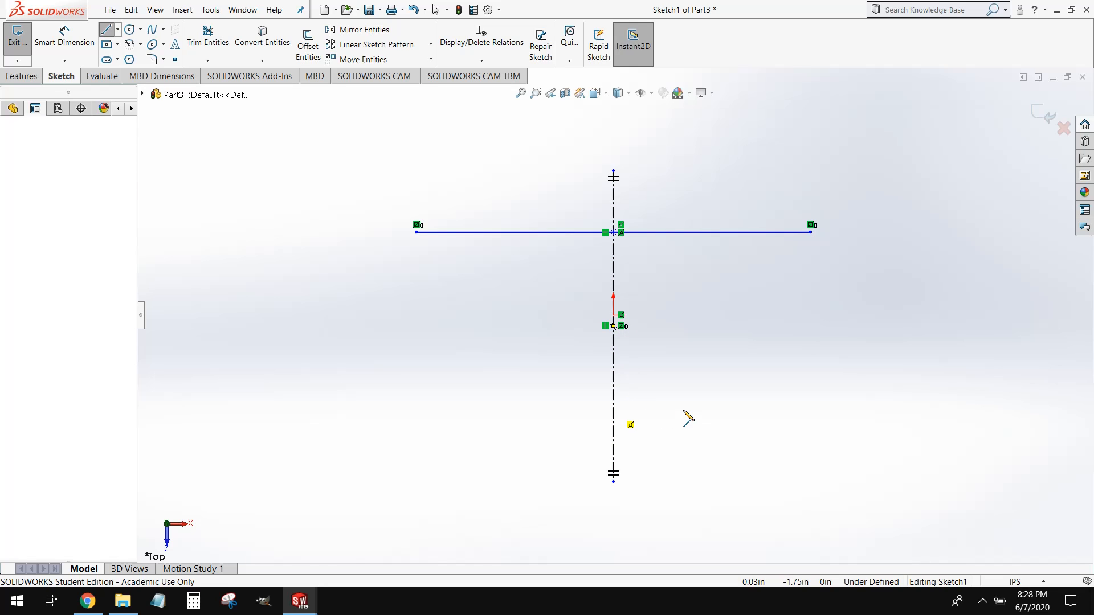
left_click(810, 410)
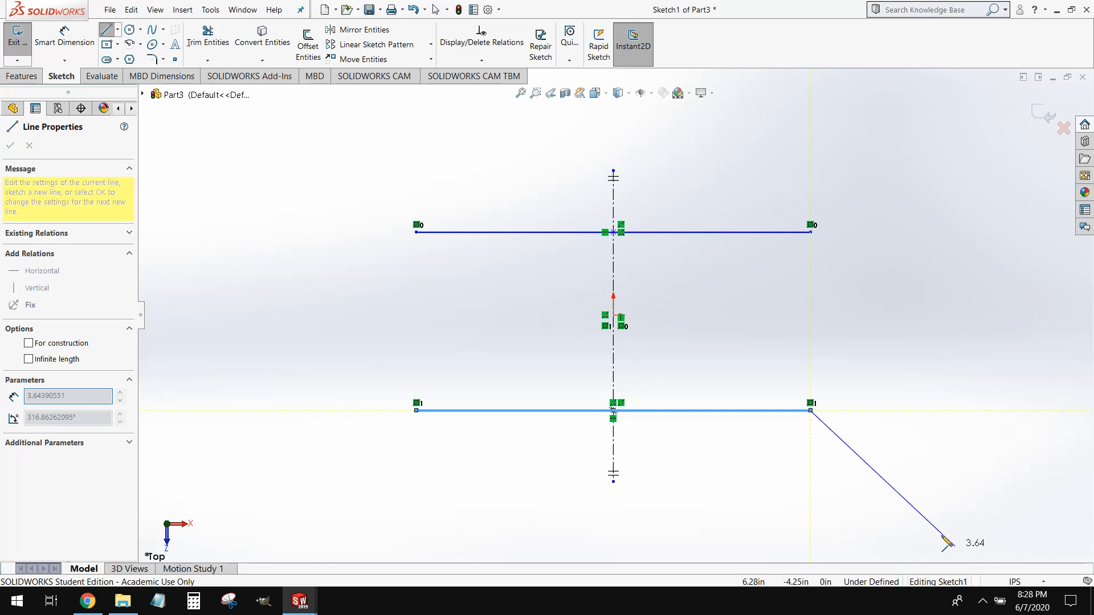
key("Escape")
key("Escape")
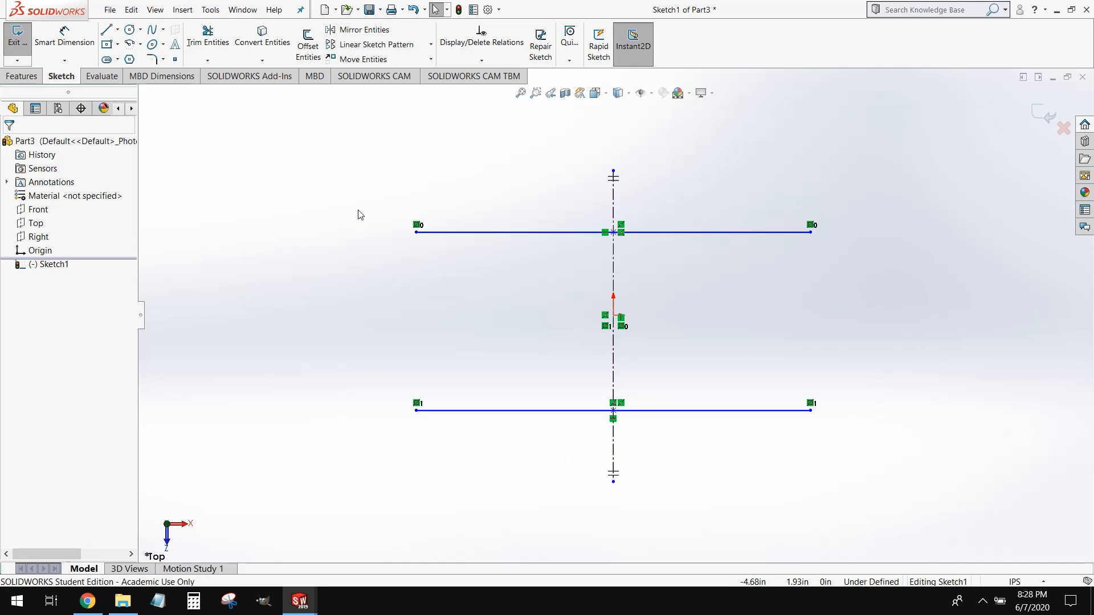
Close the right end of the profile with a tangent arc joining the upper and lower lines' endpoints.
left_click(141, 46)
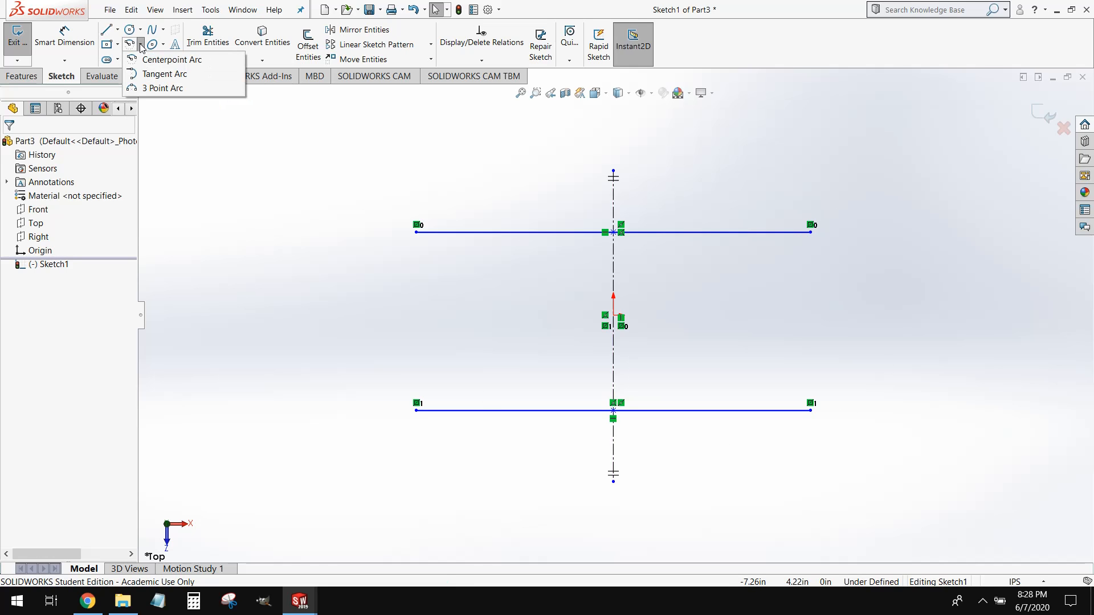
left_click(148, 76)
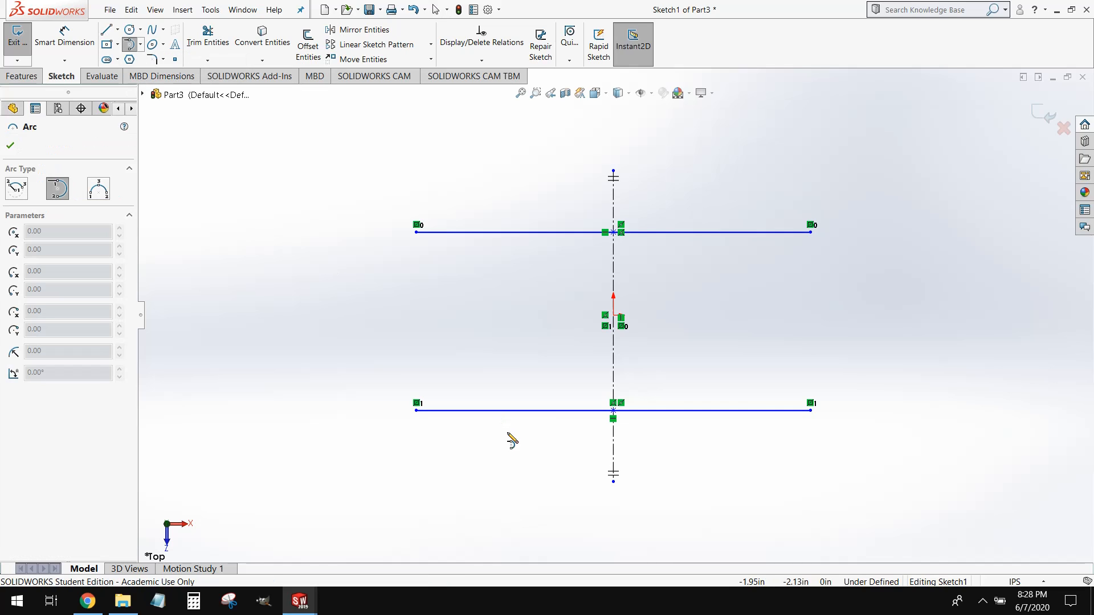
left_click(811, 232)
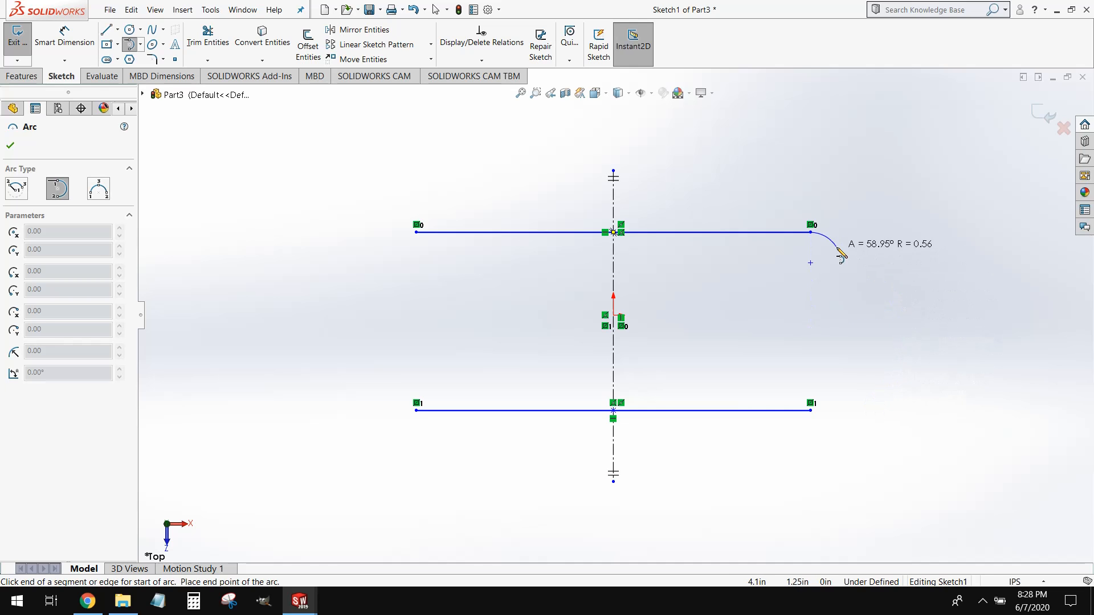
left_click(810, 410)
key("Escape")
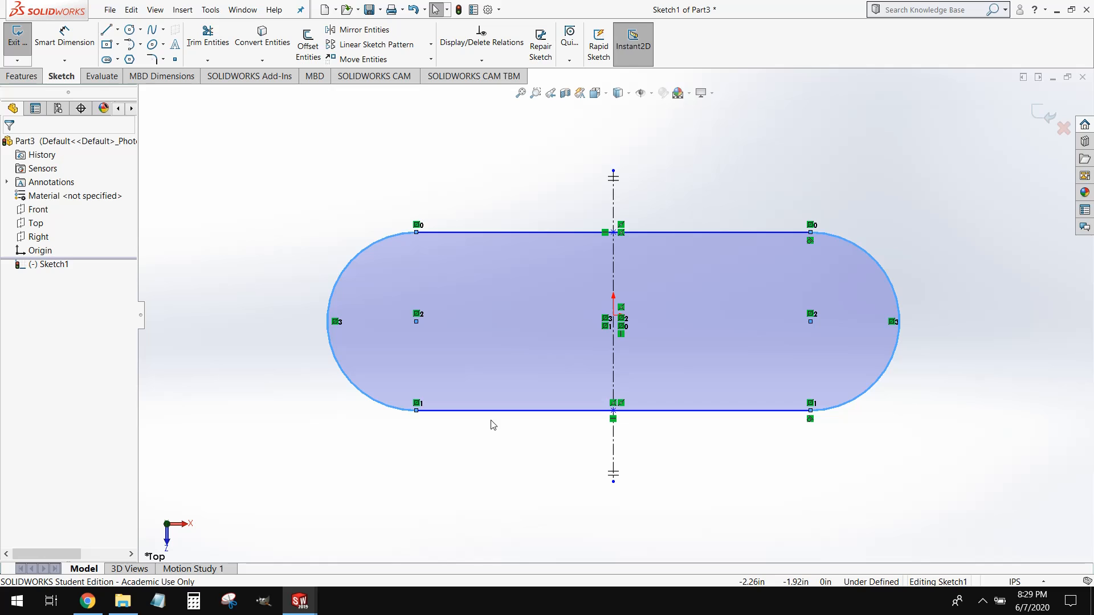
Sketch a hole circle centred on the right end arc's center point.
left_click(130, 29)
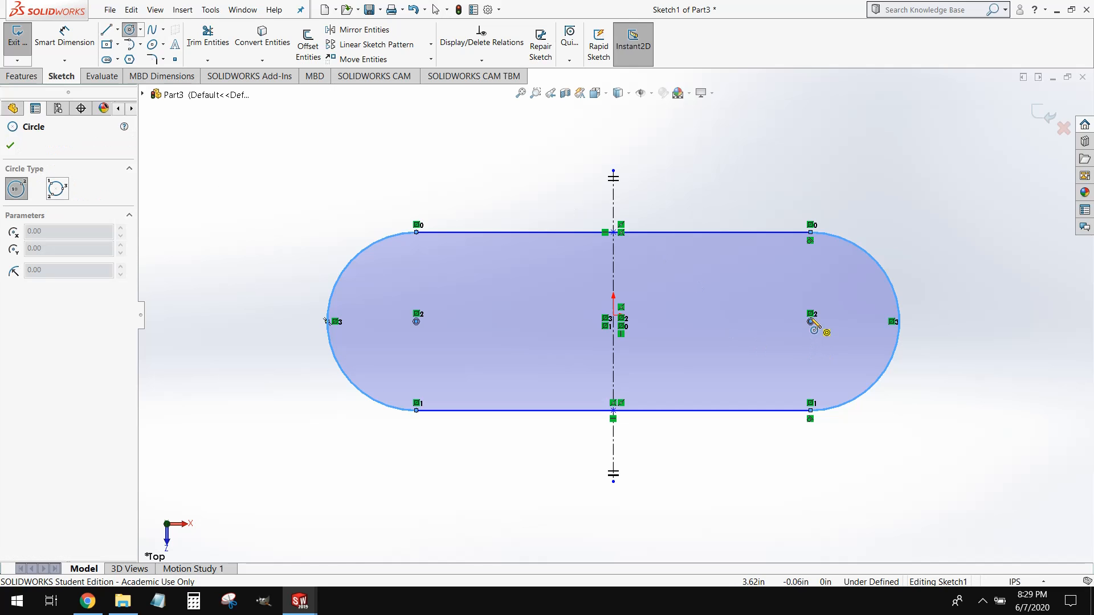
left_click(823, 338)
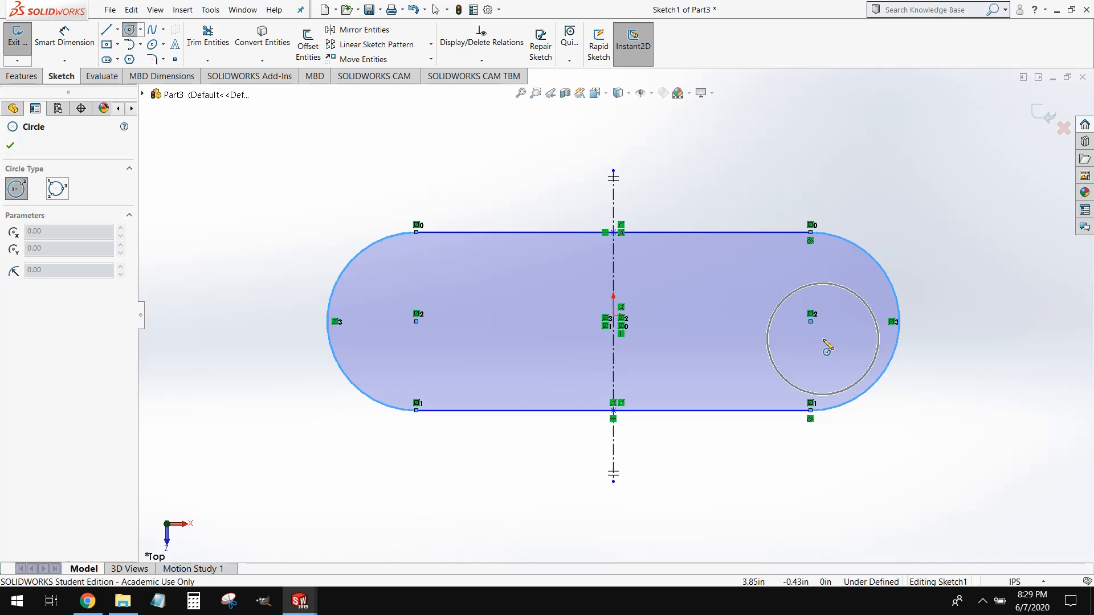
left_click(811, 322)
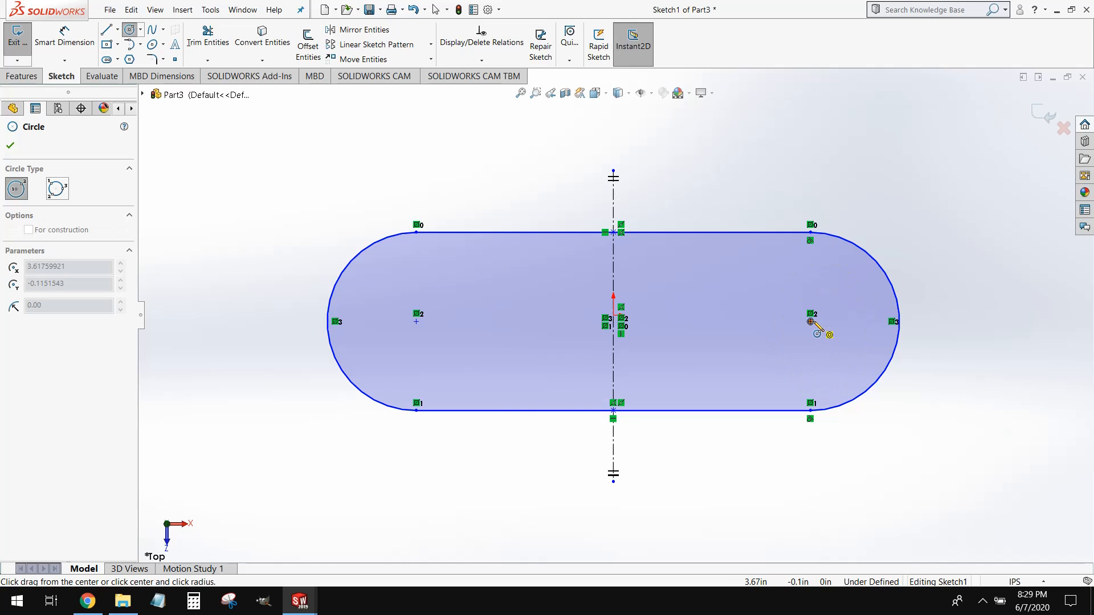
left_click(821, 363)
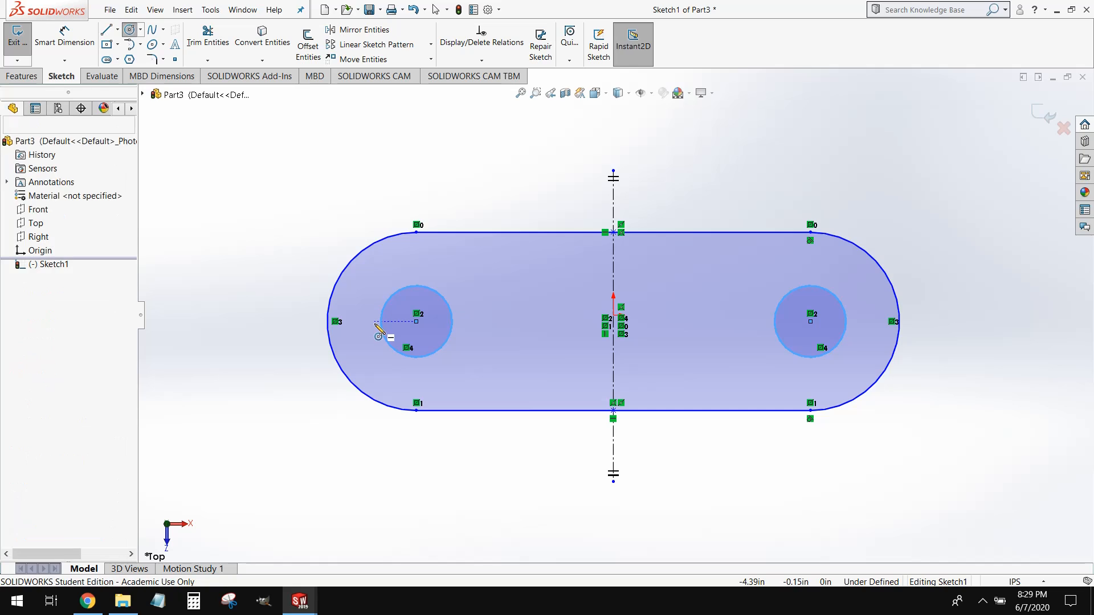
Dimension the distance between the two hole centers as 5 in, placed above the profile.
key("Escape")
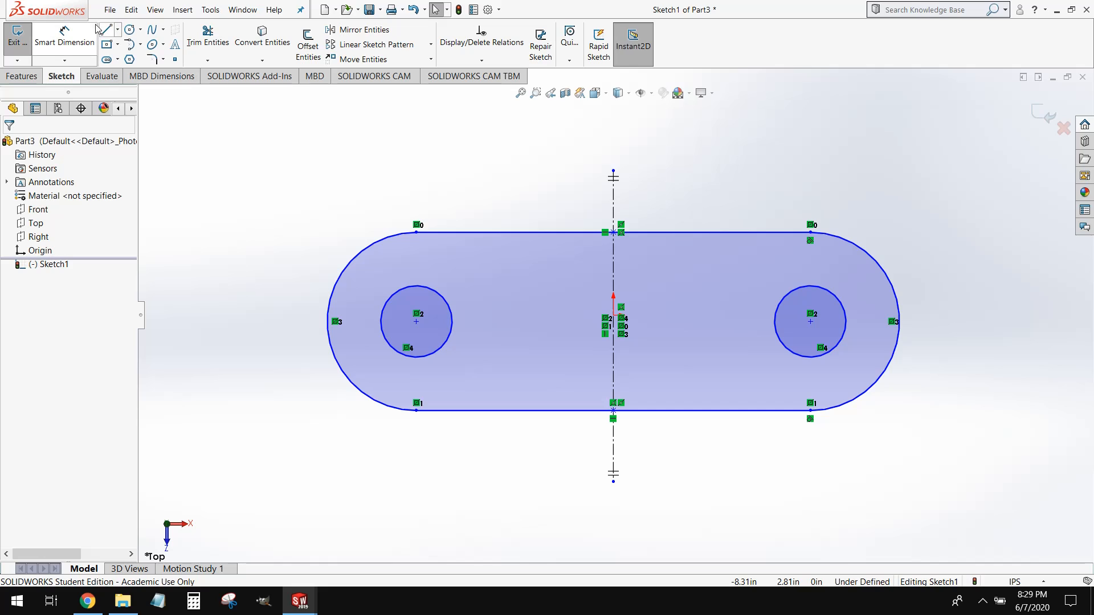
left_click(78, 36)
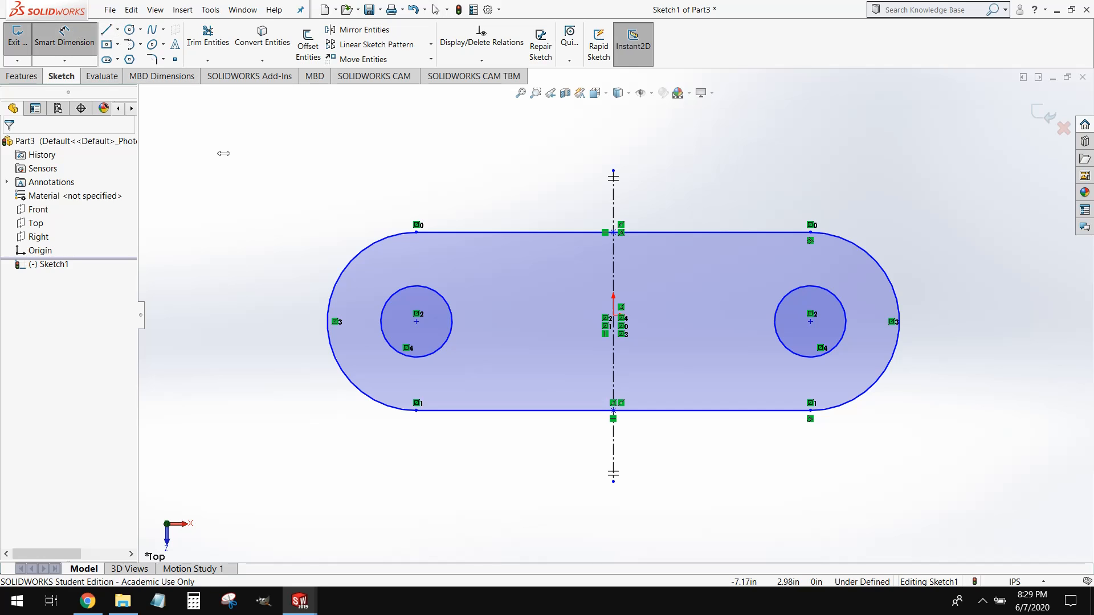
left_click(417, 323)
left_click(810, 322)
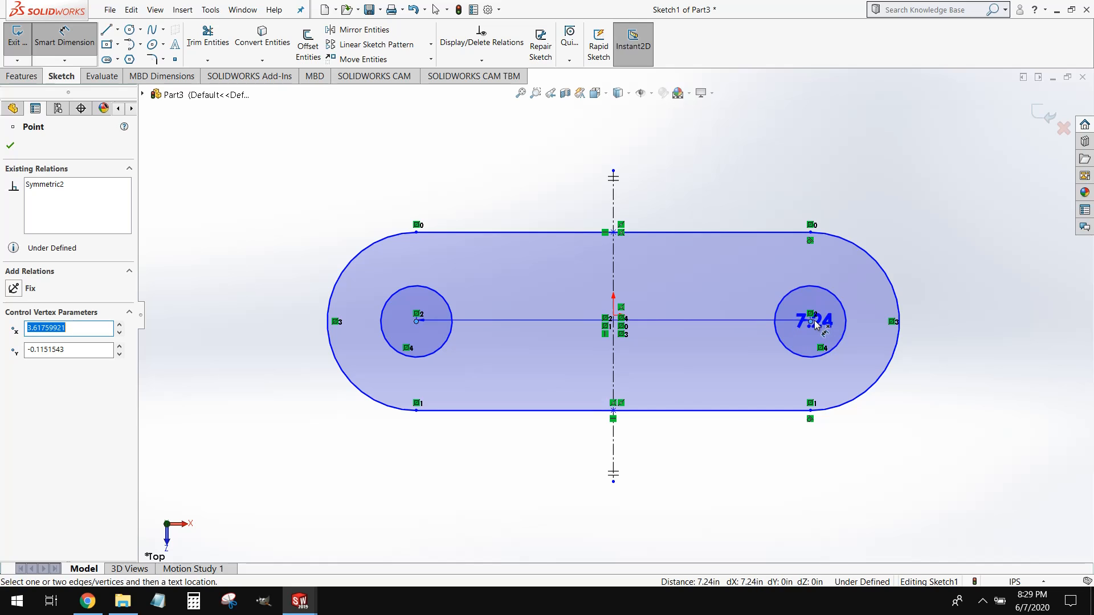
scroll(608, 145, "up", 2)
left_click(607, 146)
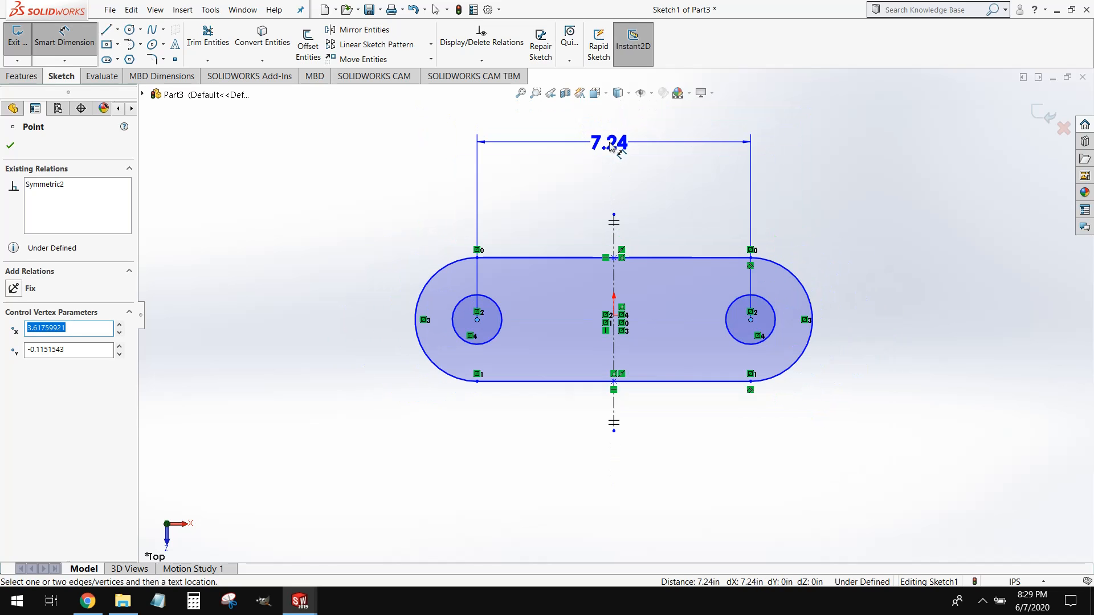
type("5")
key("Return")
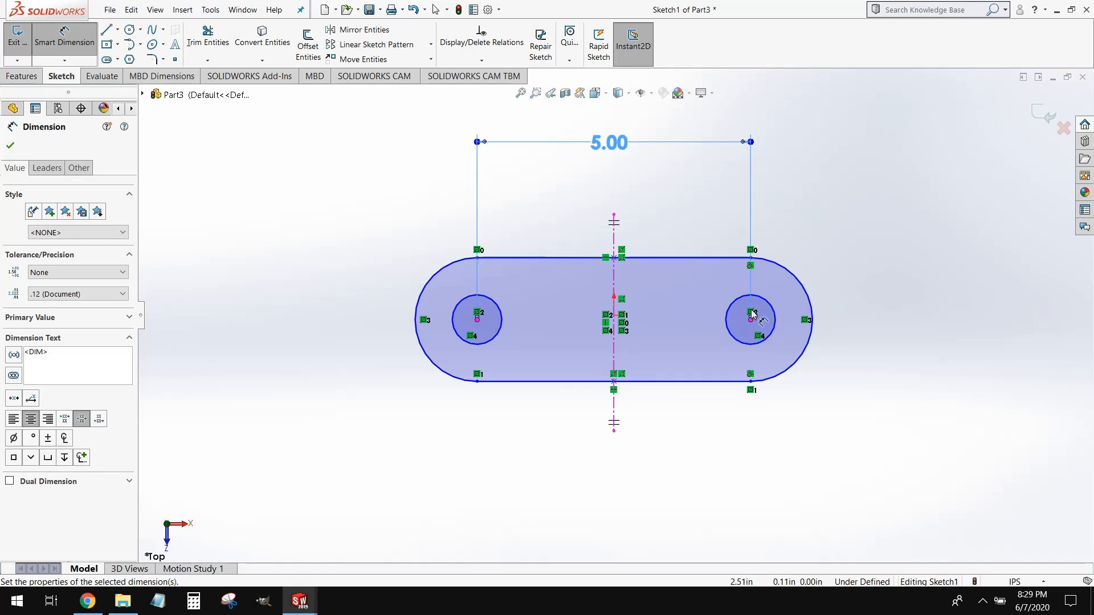
Dimension the right hole's diameter as 0.5 in.
left_click(767, 346)
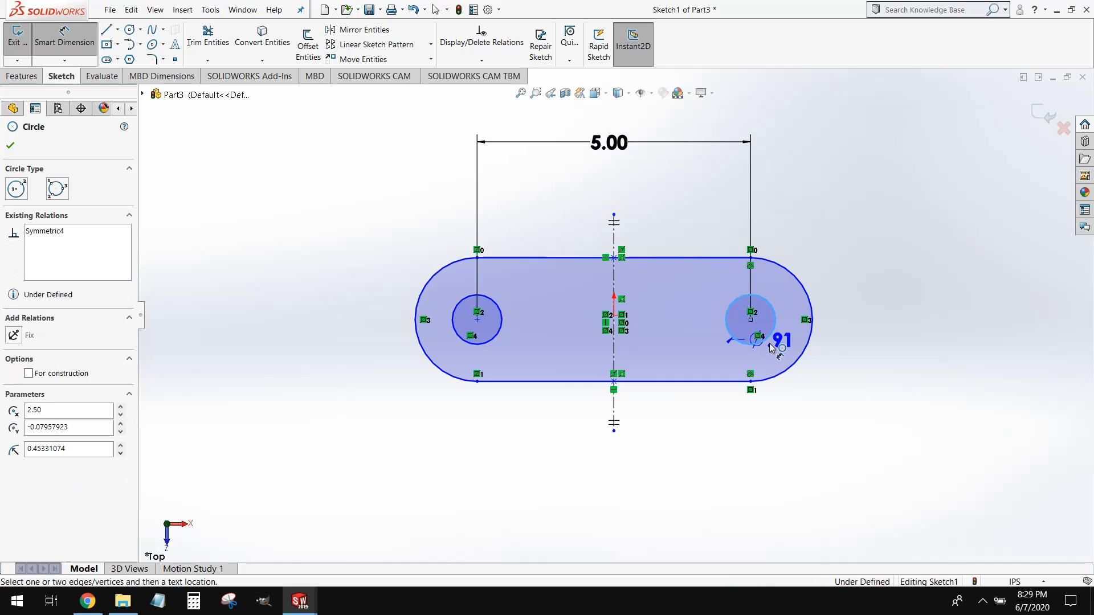
left_click(886, 415)
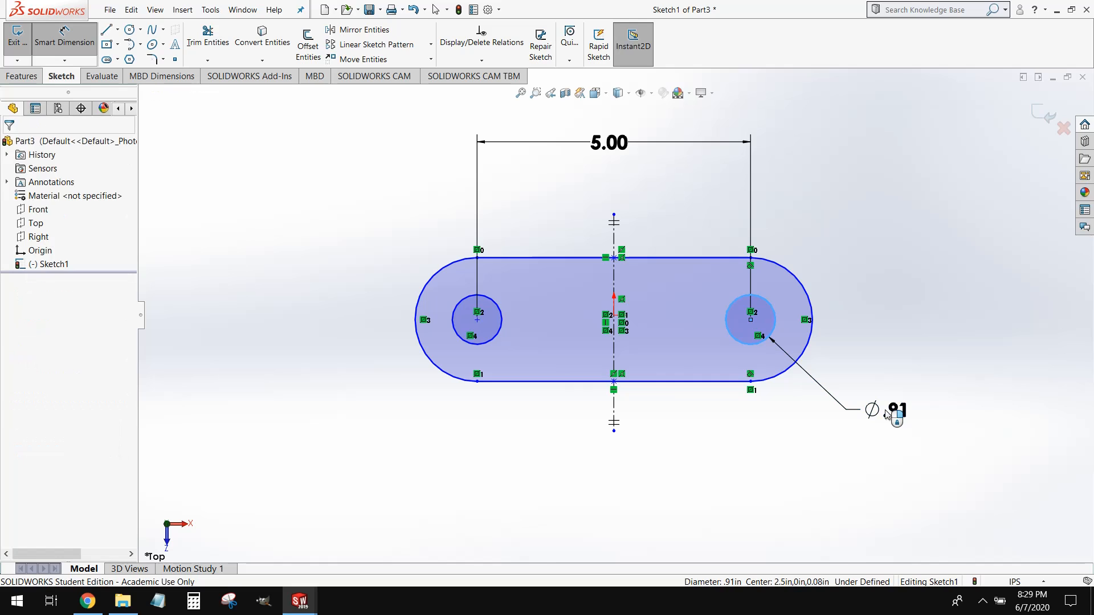
type(".5")
key("Return")
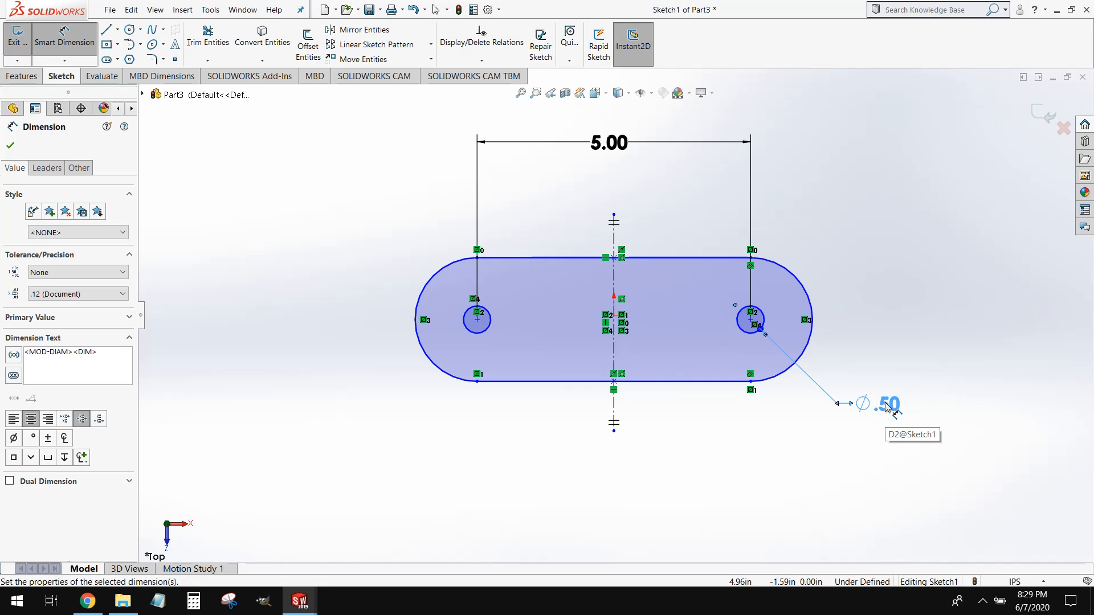
Dimension the right end arc's radius as 1 in and leave the dimension tool.
left_click(797, 277)
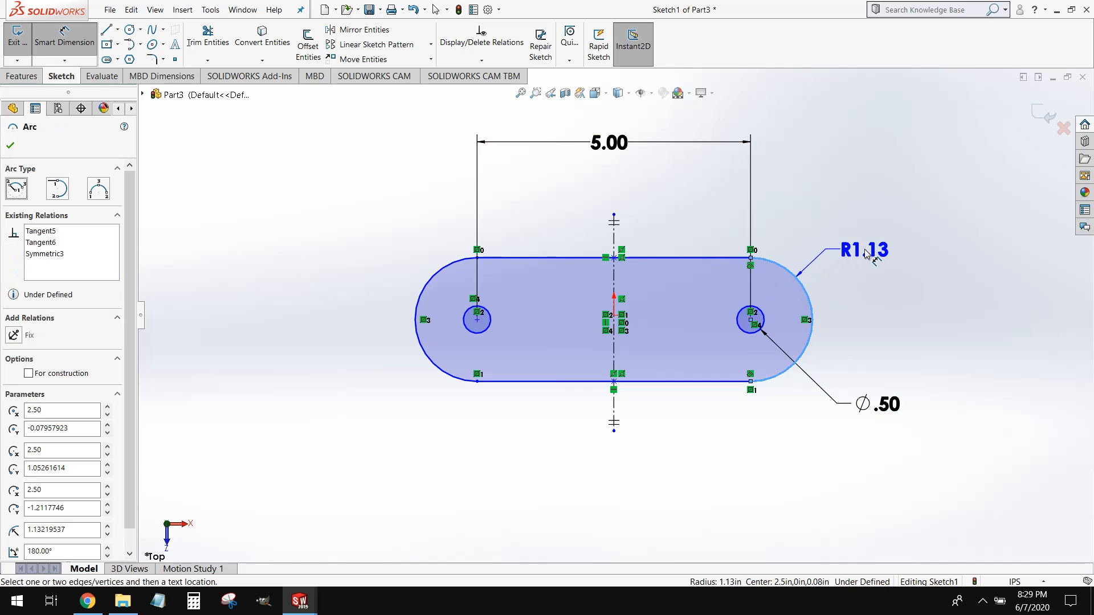
left_click(866, 253)
type("1")
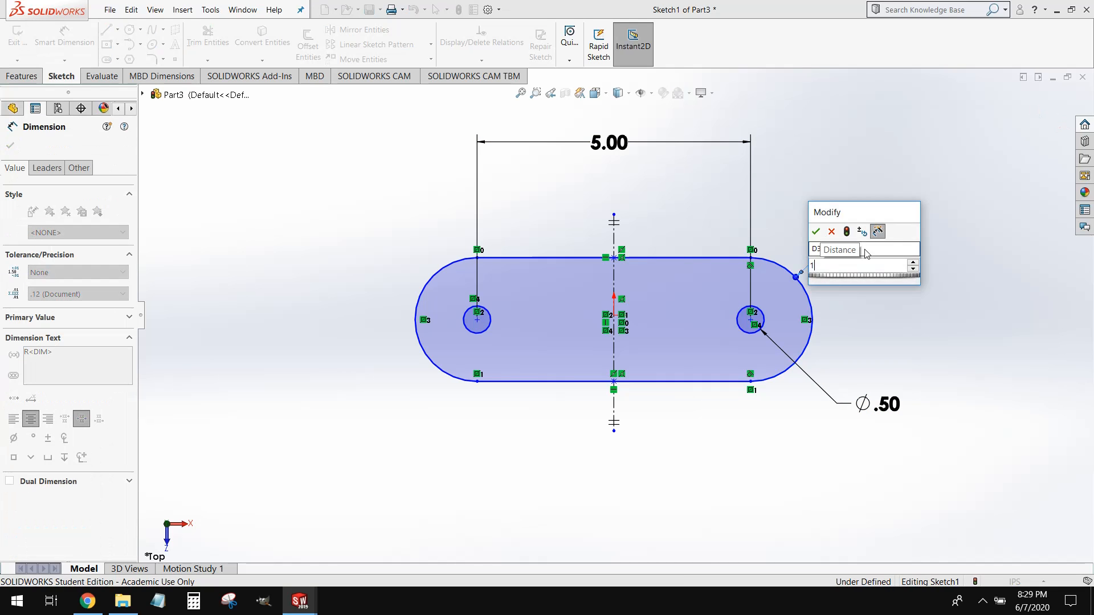
key("Return")
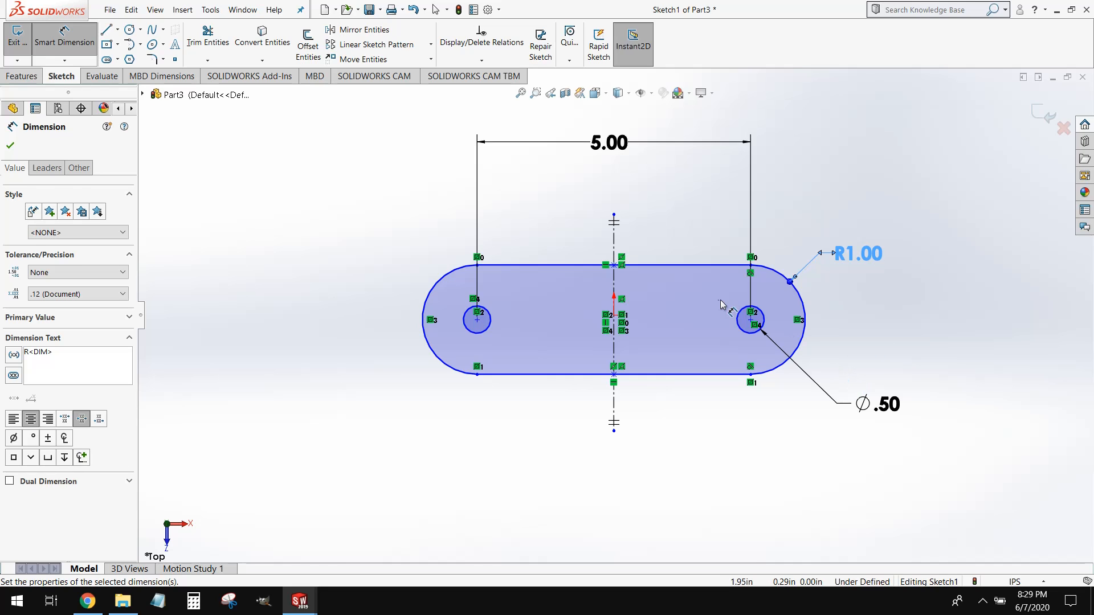
key("Escape")
key("Escape")
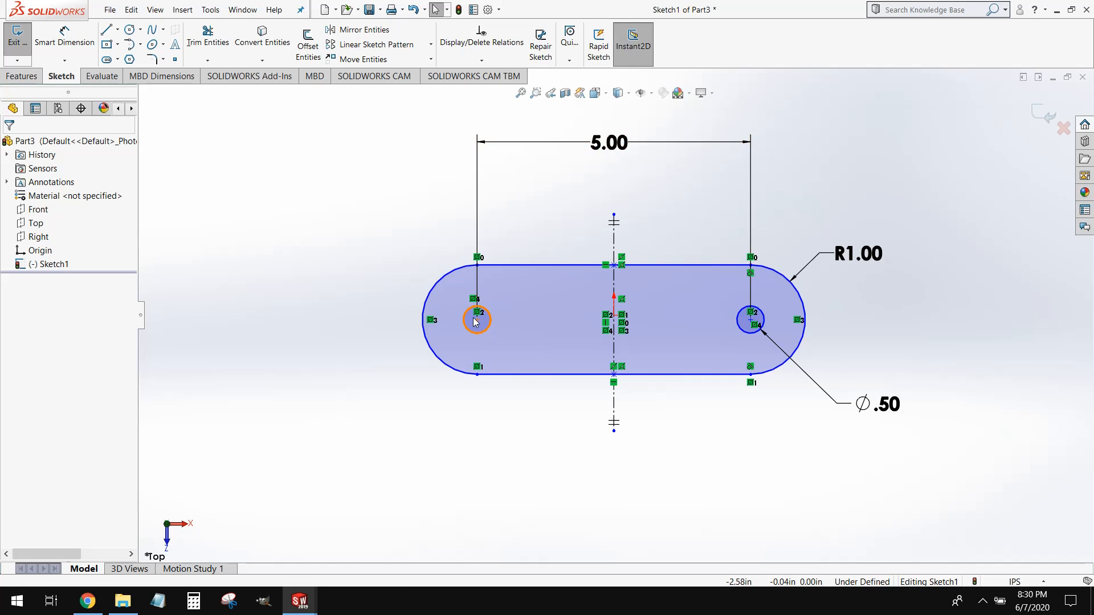
Move the profile level with the origin and draw a horizontal centerline from the left hole's center to the origin.
mouse_move(478, 322)
left_mouse_down()
mouse_move(480, 307)
mouse_move(501, 364)
mouse_move(511, 275)
mouse_move(514, 320)
mouse_move(511, 303)
mouse_move(498, 336)
mouse_move(495, 285)
mouse_move(490, 316)
left_mouse_up()
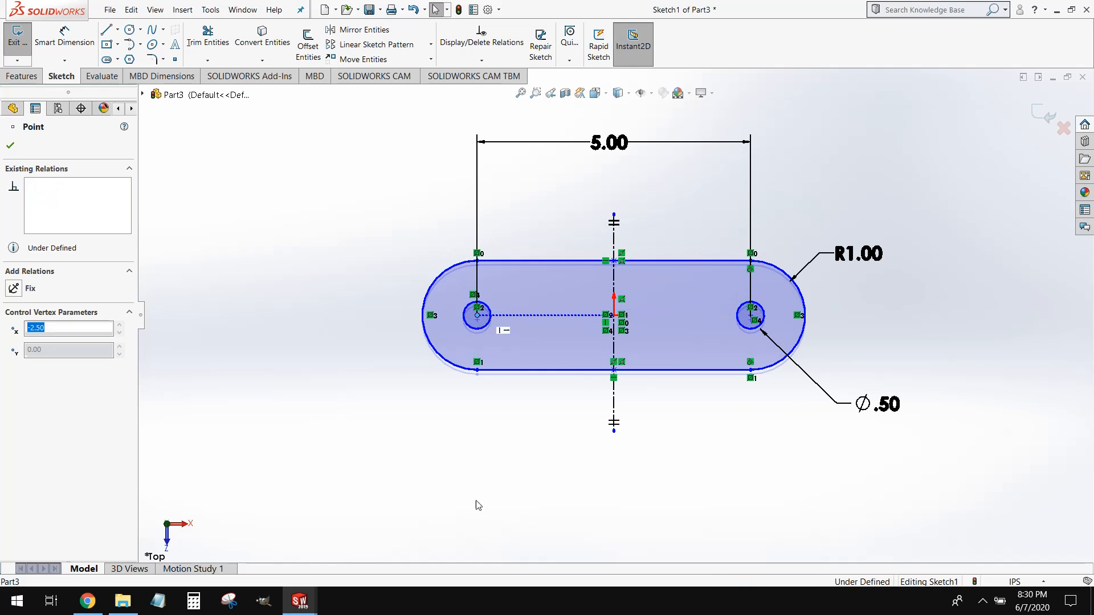
left_click(478, 505)
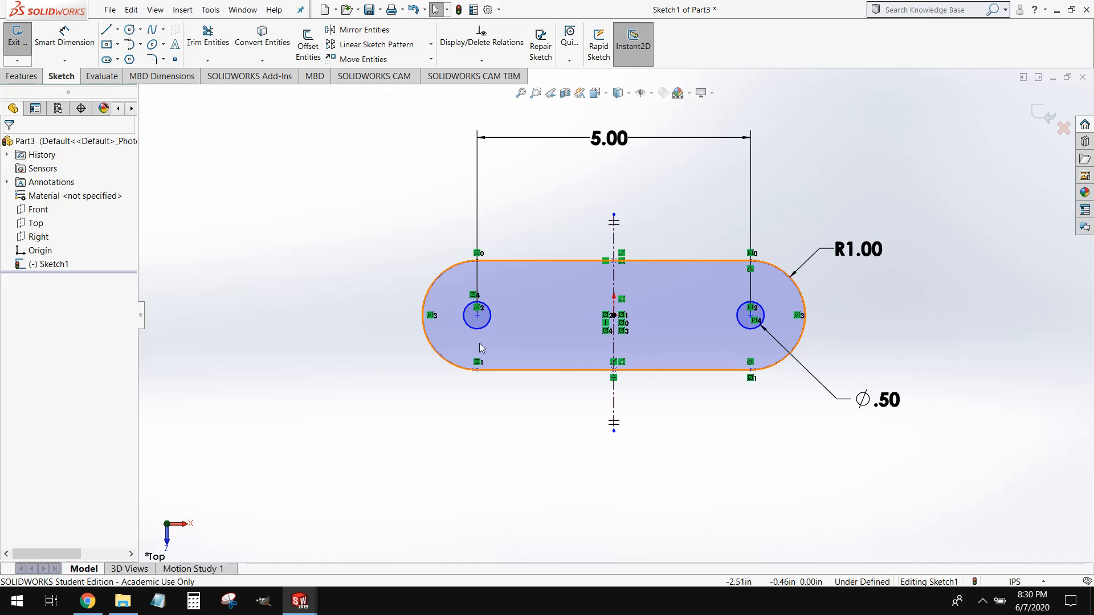
left_click(118, 29)
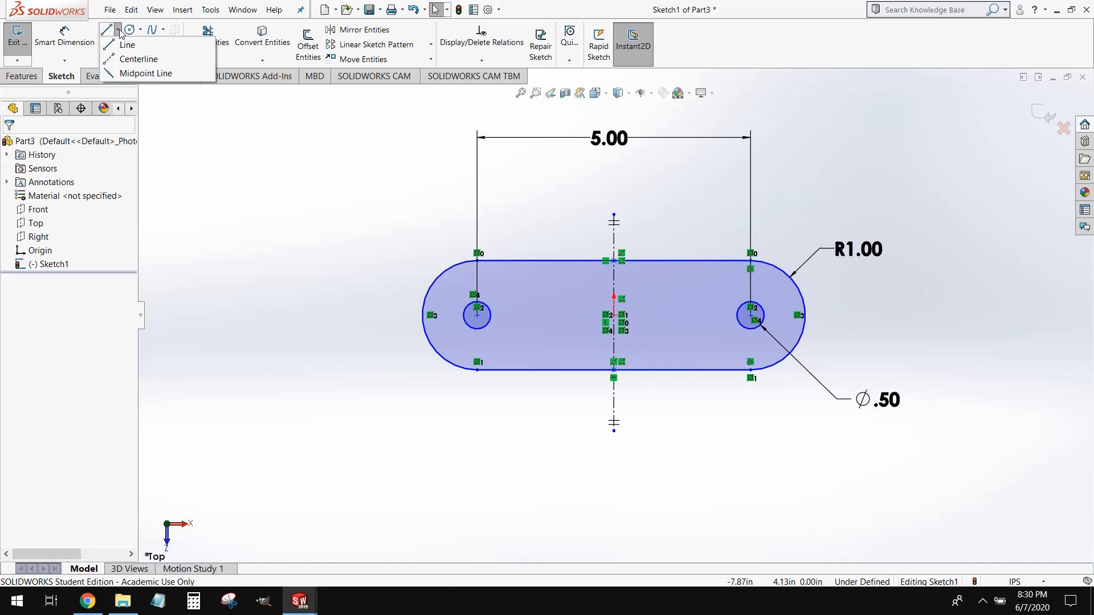
left_click(127, 59)
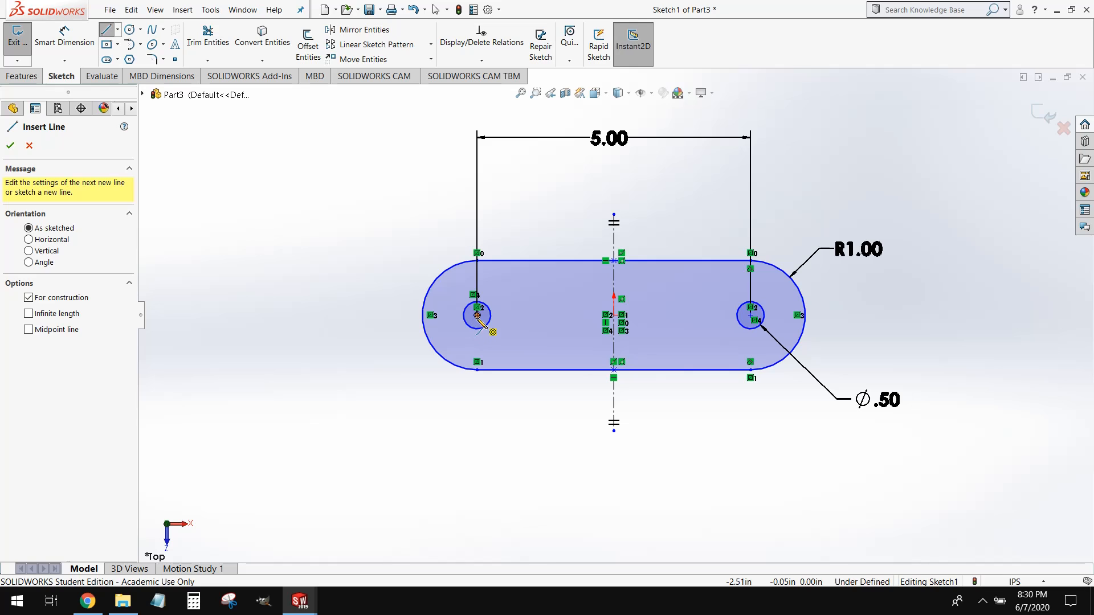
left_click(477, 315)
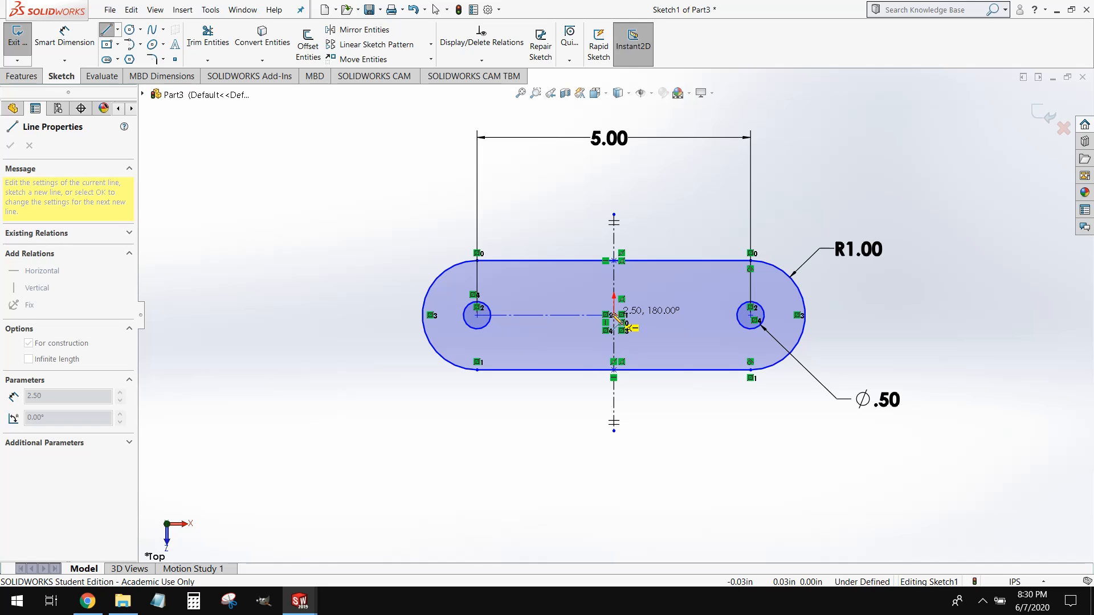
left_click(613, 315)
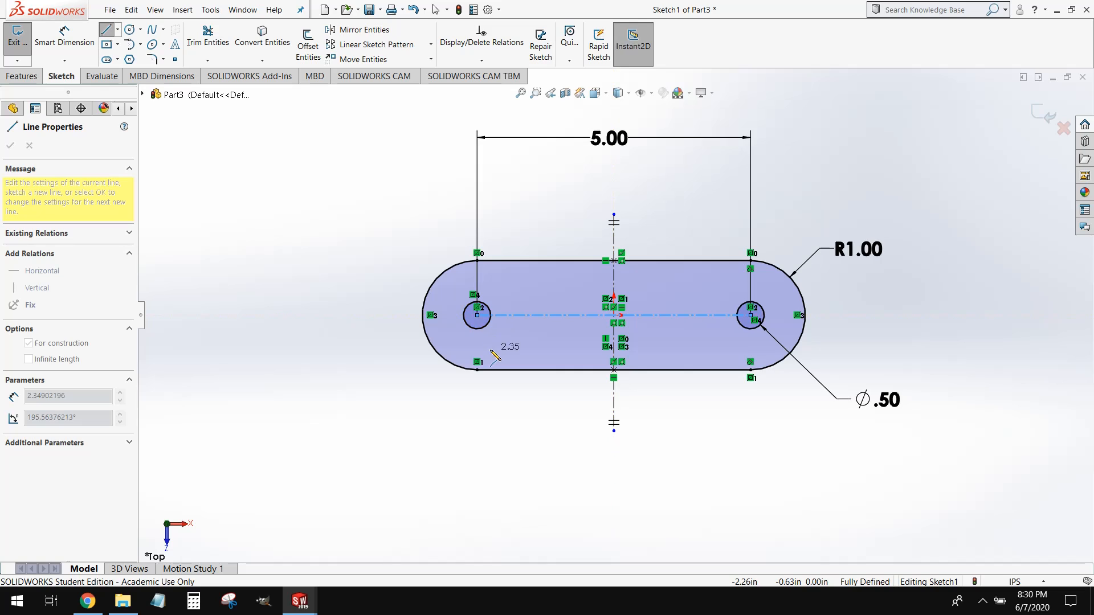
key("Escape")
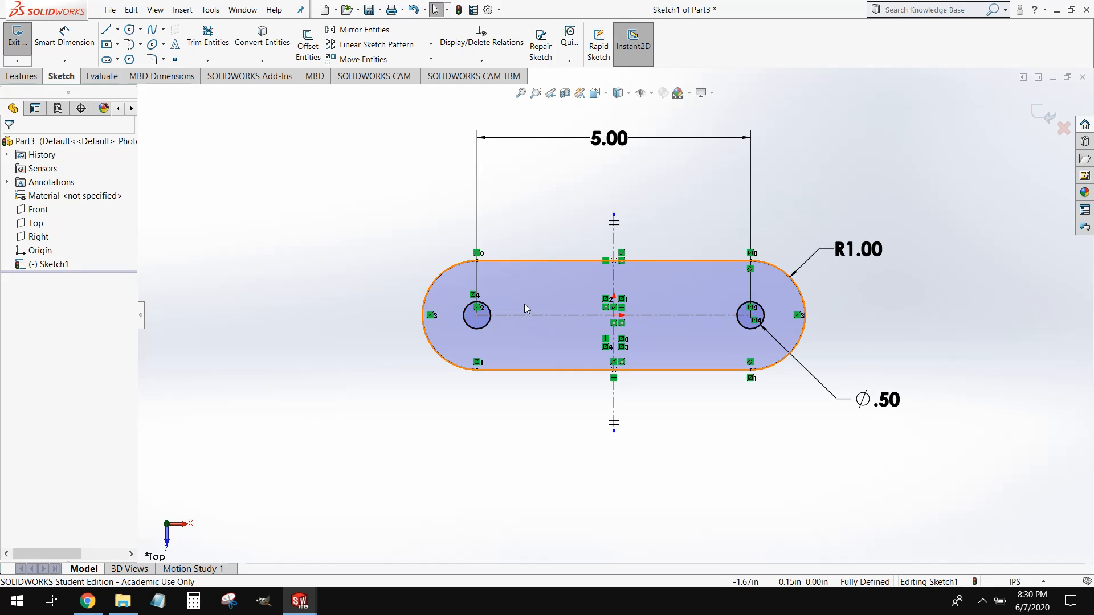
right_click(561, 318)
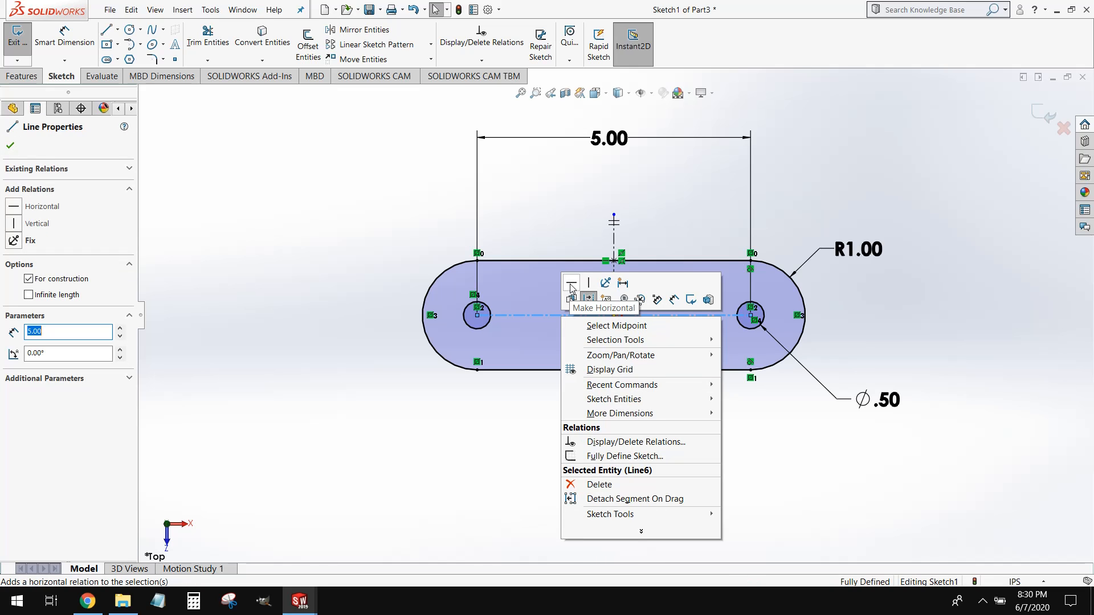
left_click(403, 459)
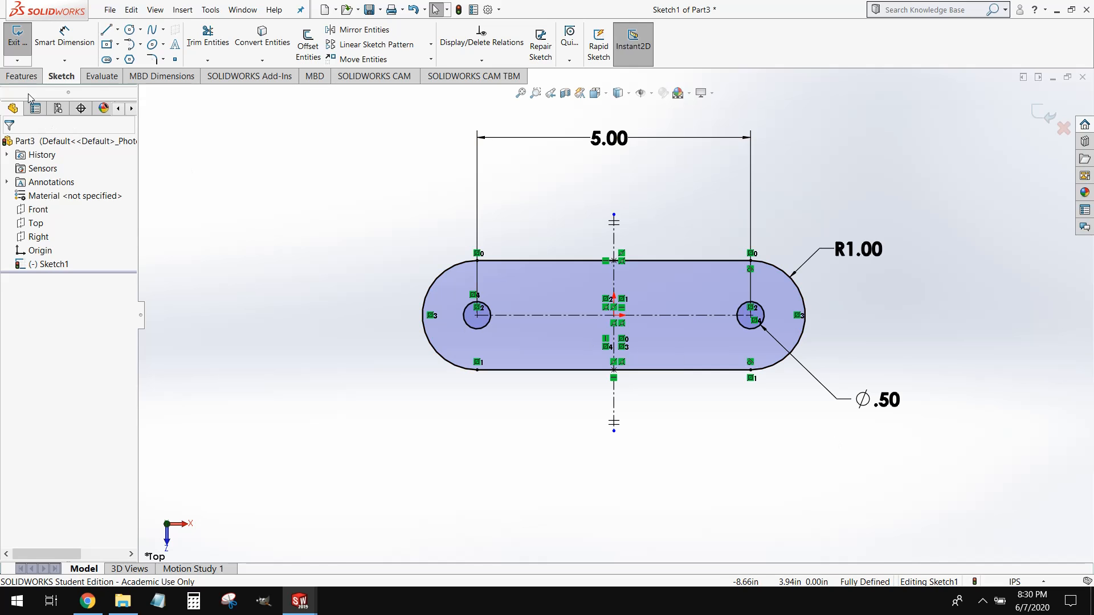
Extrude the base profile with its two holes to a blind depth of 0.5 in.
left_click(23, 76)
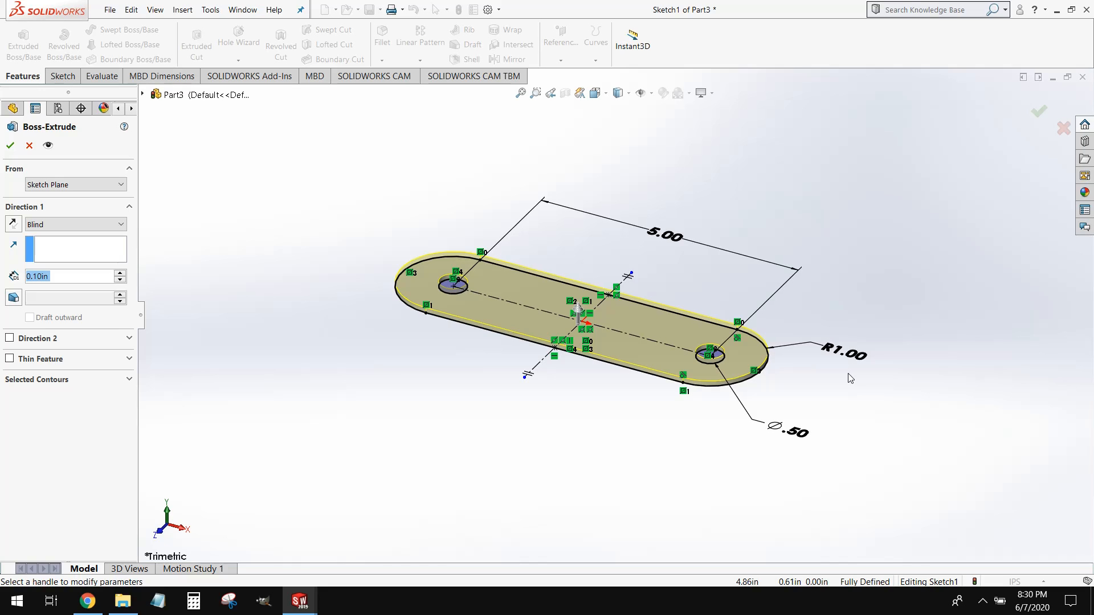
type(".5")
key("Return")
key("Return")
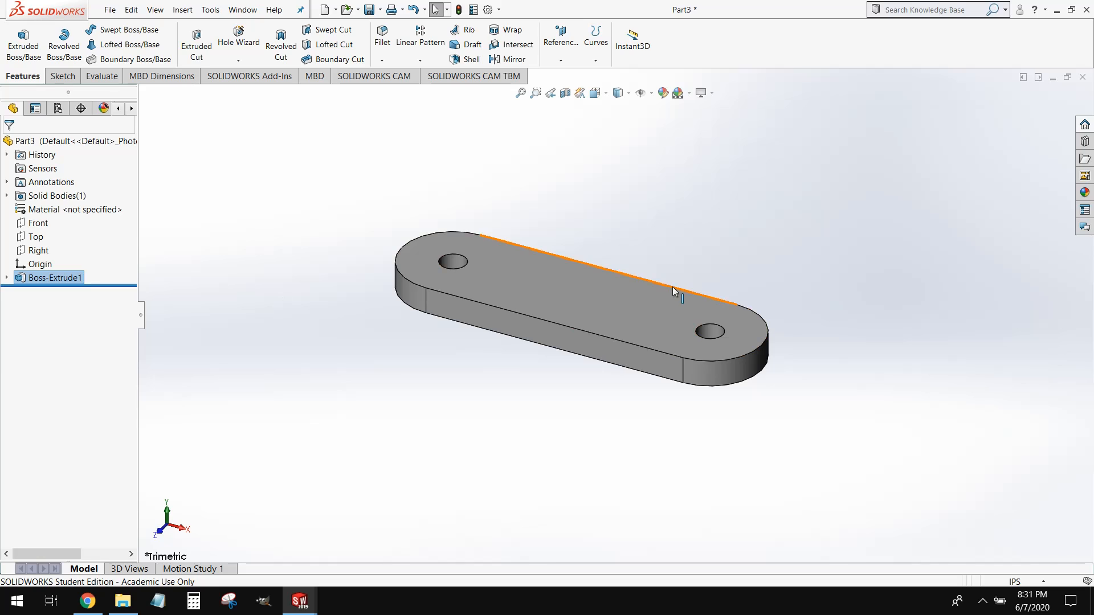
Reopen the base extrusion's sketch to review it, and exit the sketch without changes.
right_click(71, 277)
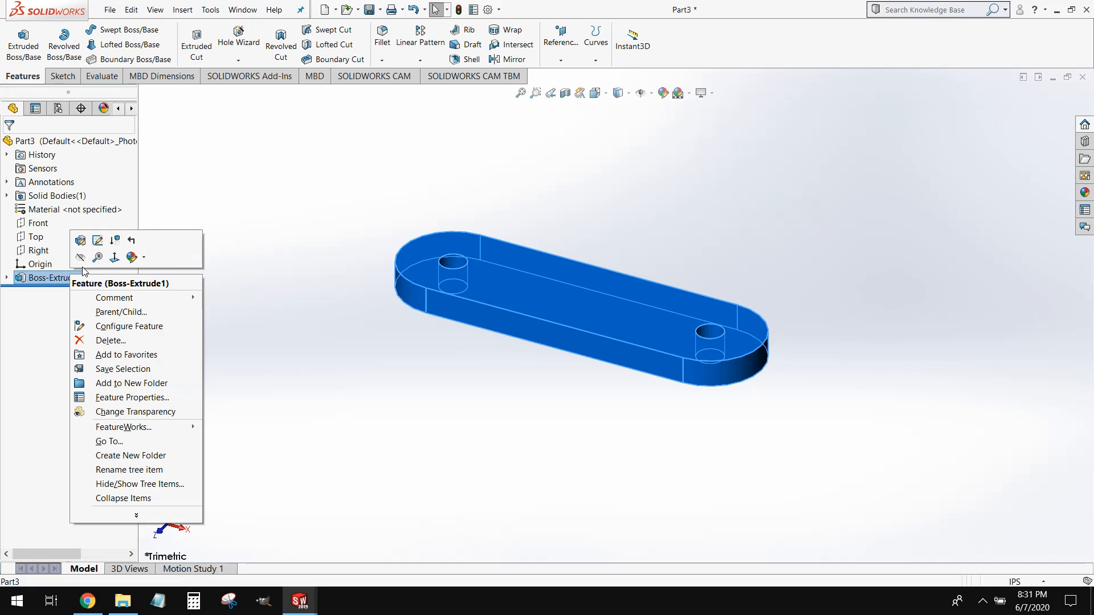
left_click(102, 240)
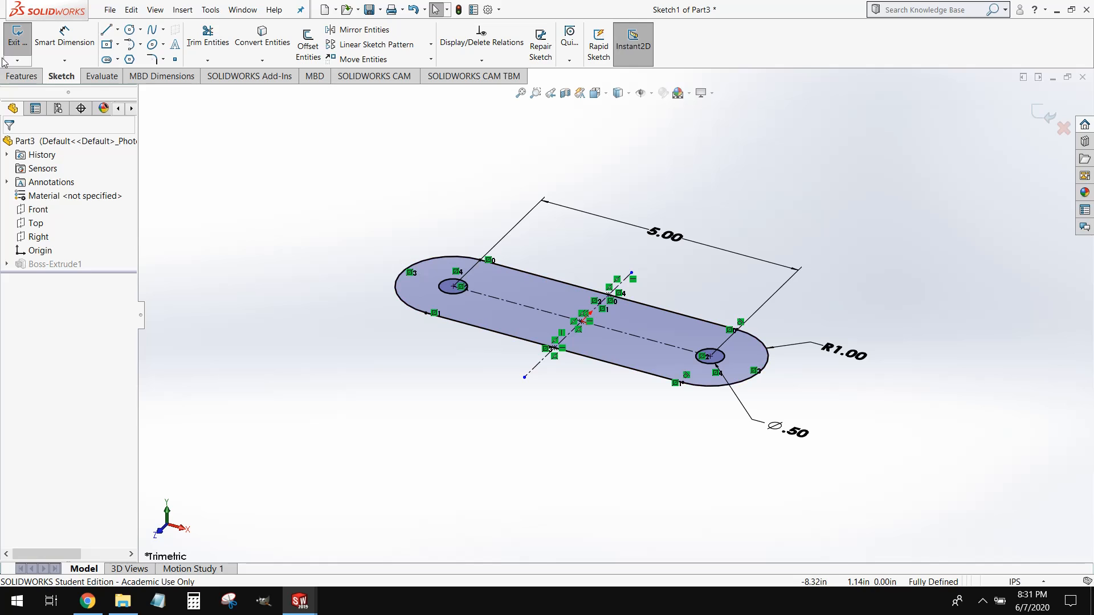
left_click(17, 35)
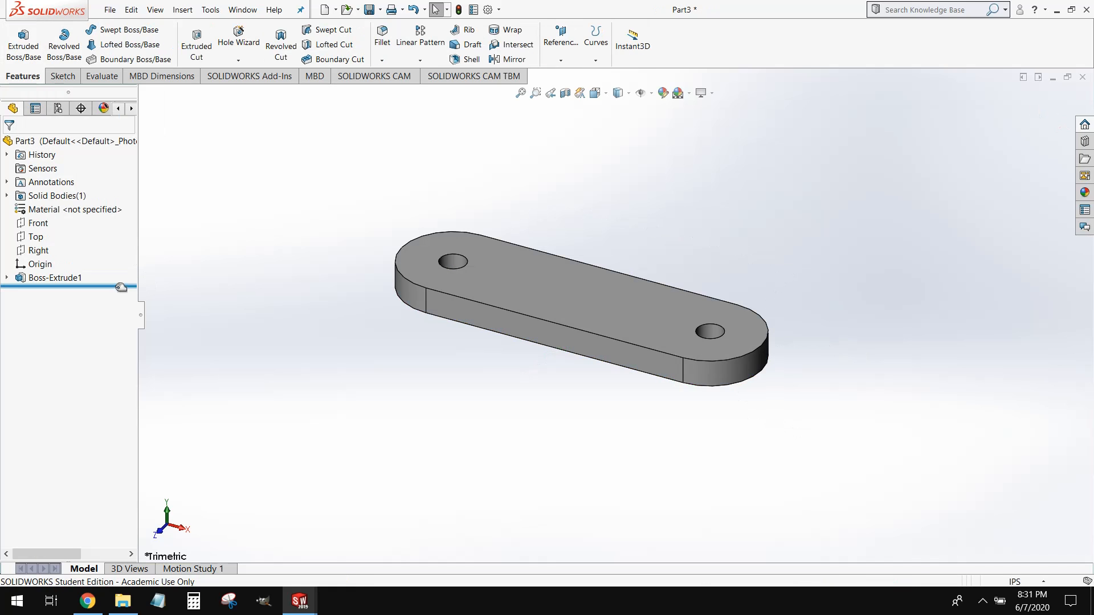
Start a new sketch on the Front plane.
left_click(40, 224)
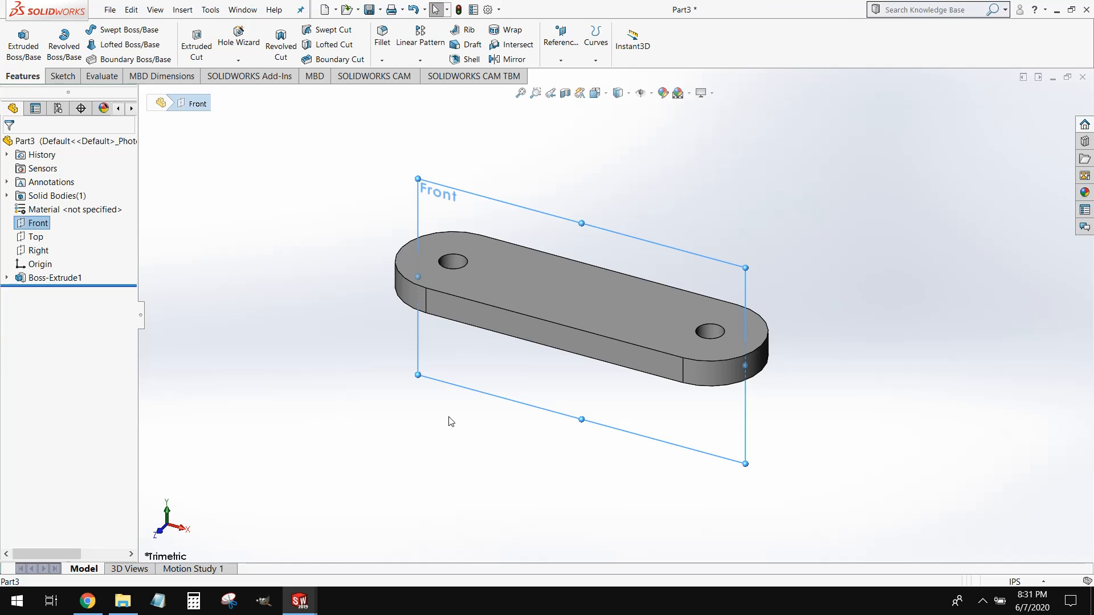
middle_click_drag(538, 499, 564, 308)
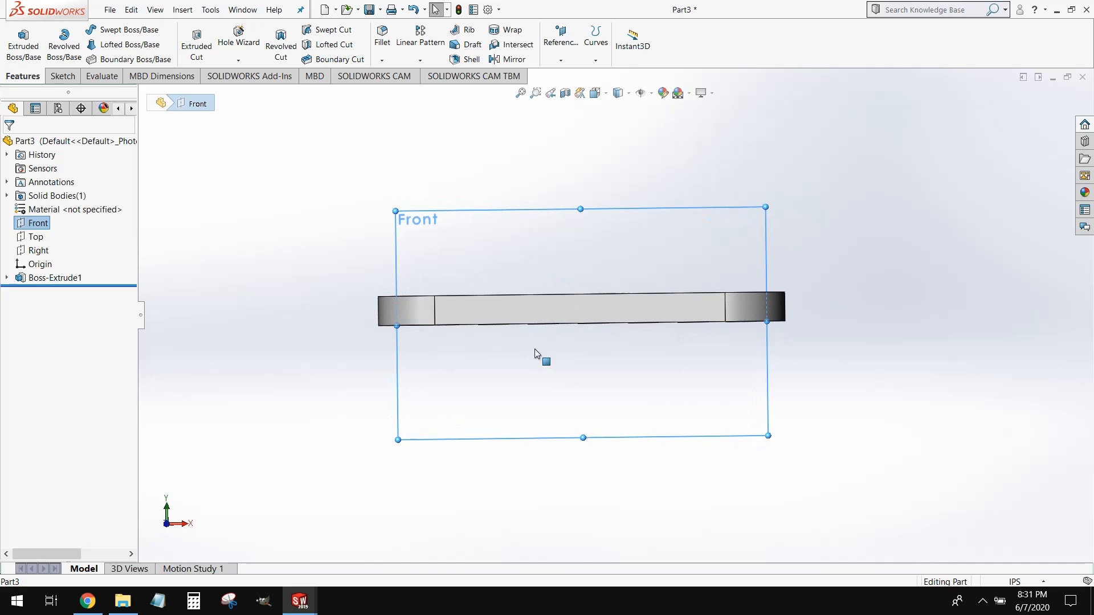
left_click(61, 75)
left_click(28, 43)
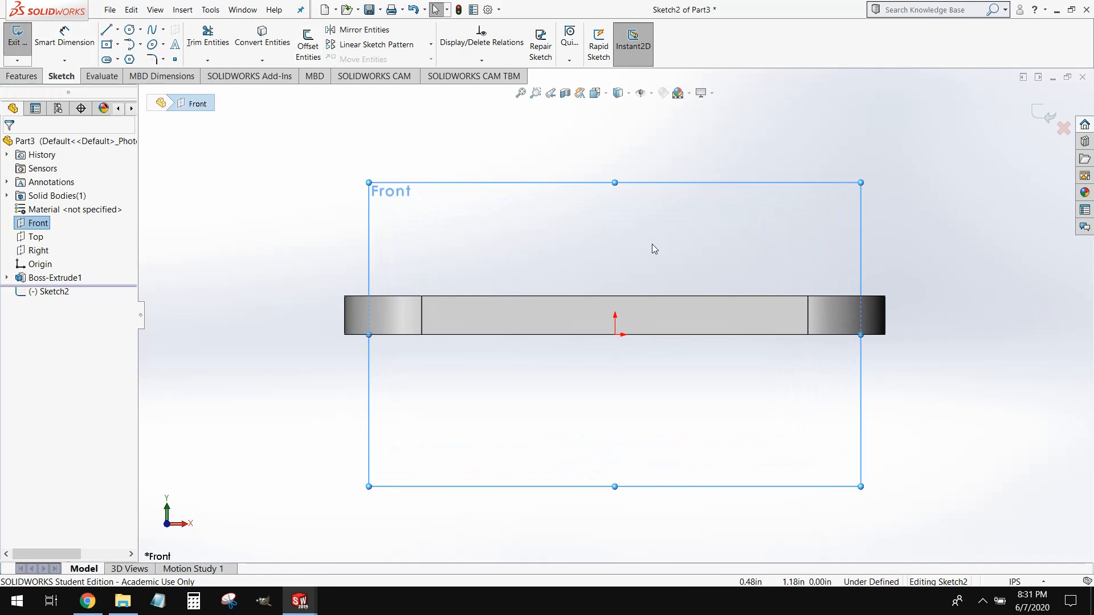
left_click(227, 239)
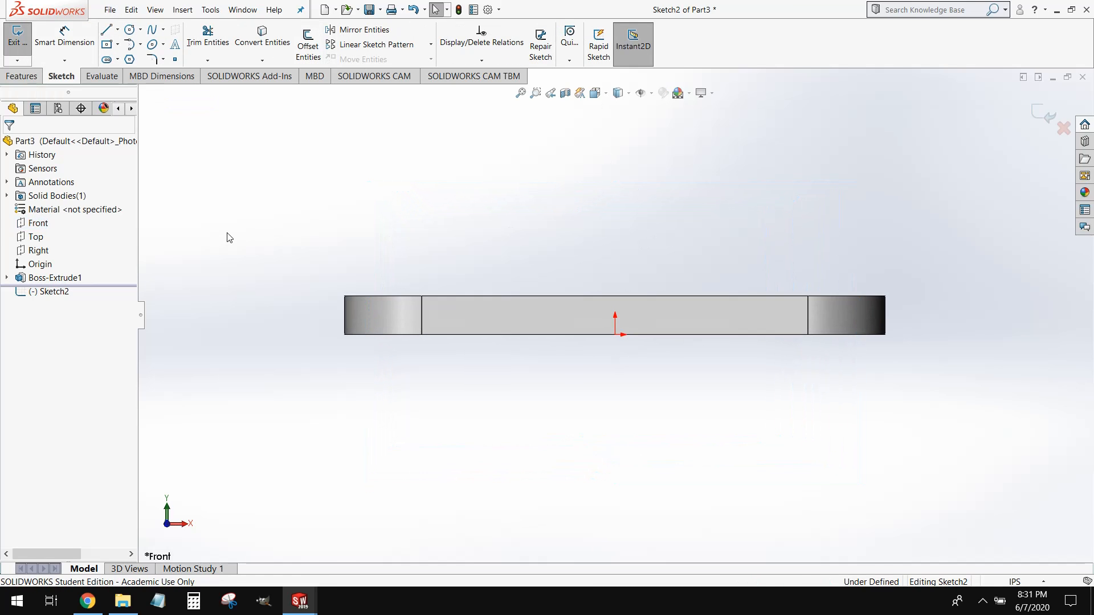
Sketch a semicircular centerpoint arc of about 2.1 in radius above the origin, centered on it, with both ends on the base's lower edge.
left_click(140, 46)
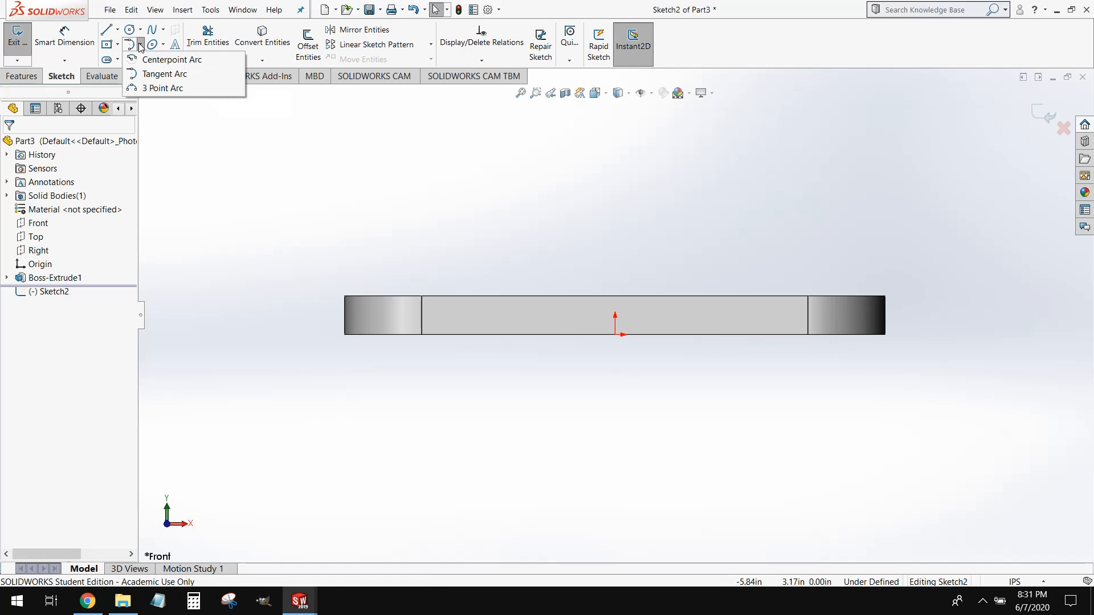
left_click(163, 61)
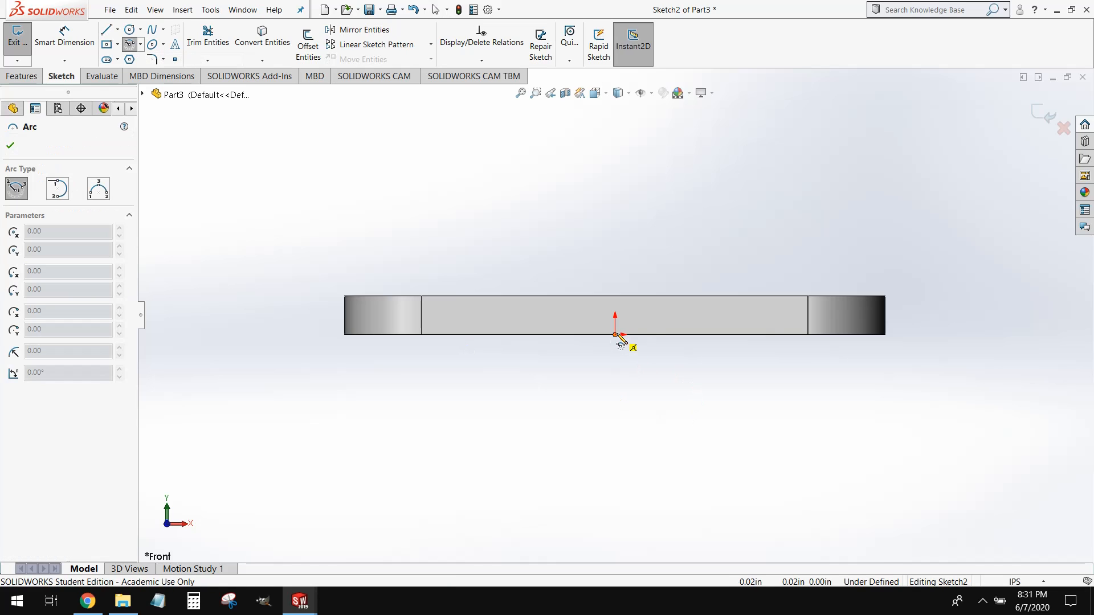
left_click(615, 334)
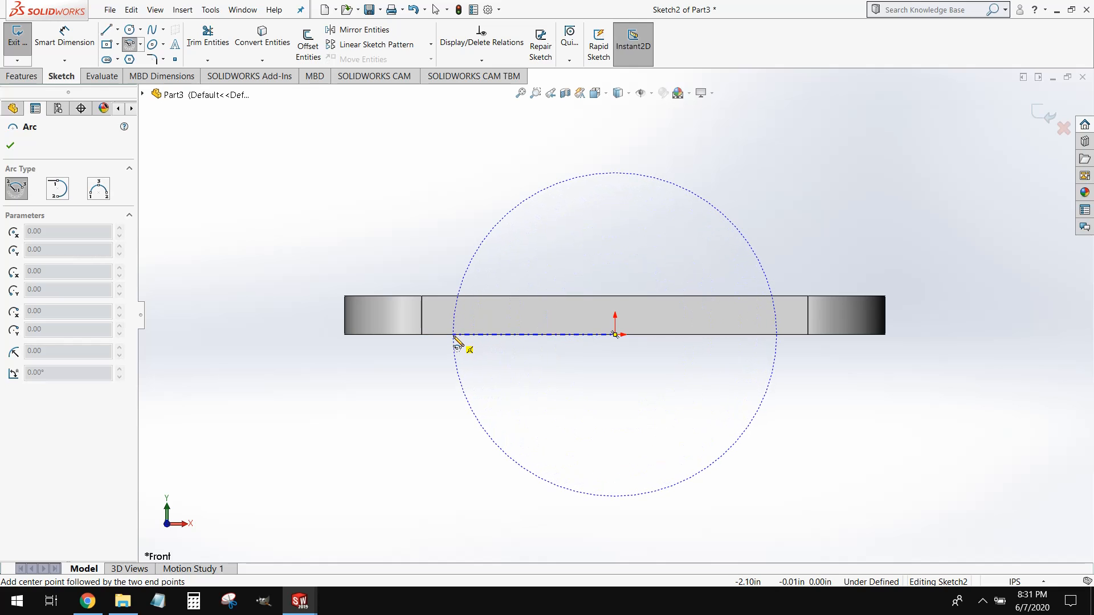
left_click(453, 336)
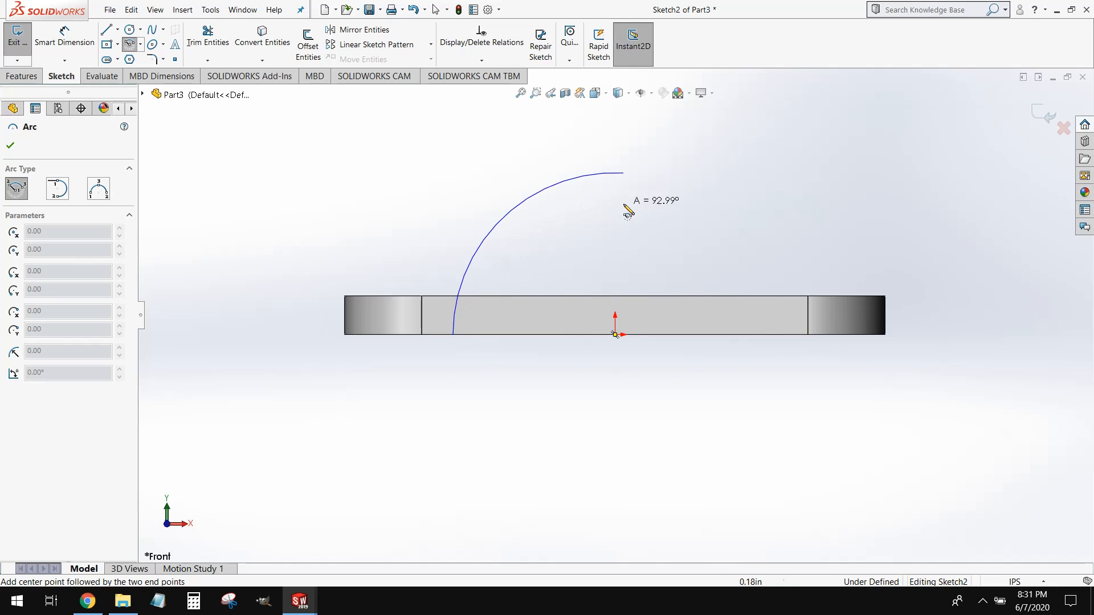
left_click(784, 342)
key("Escape")
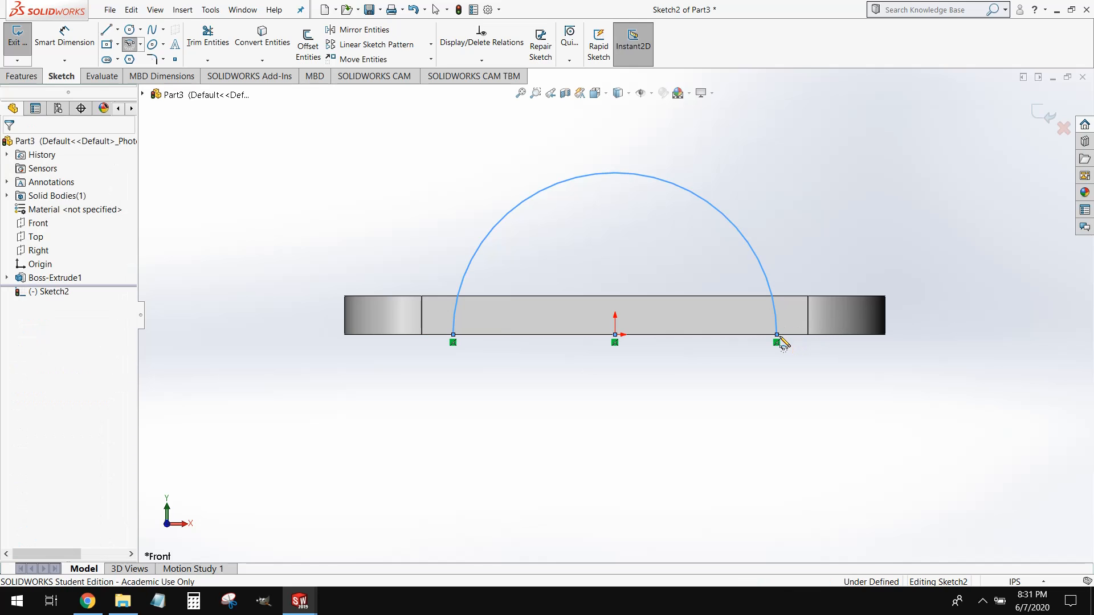
Close the semicircular arc with a horizontal line about 4.19 in long through the origin, joining the arc's two ends.
key("Escape")
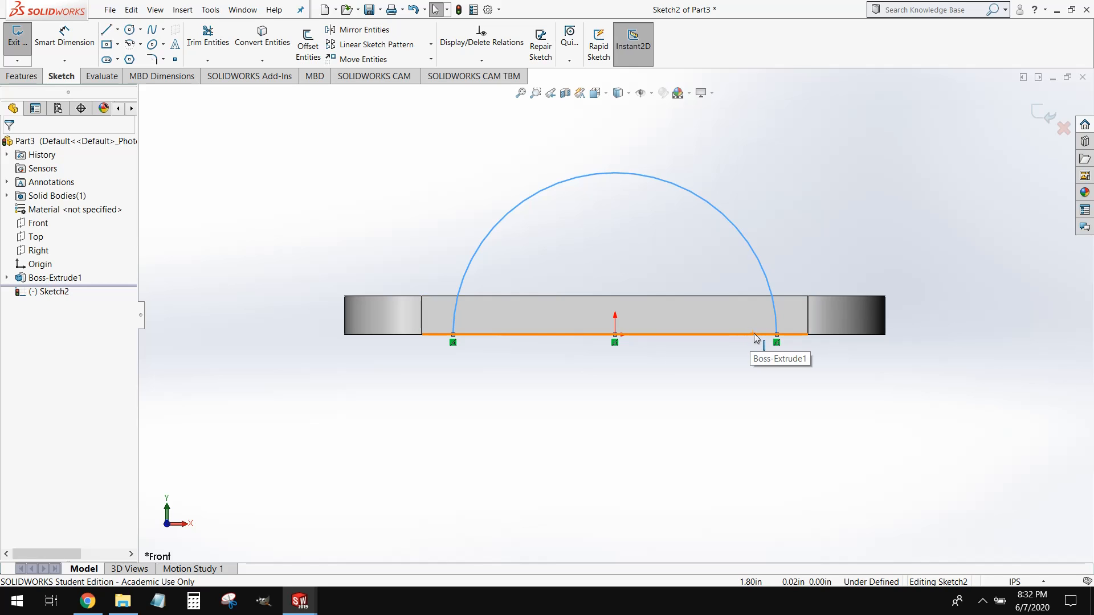
left_click(106, 31)
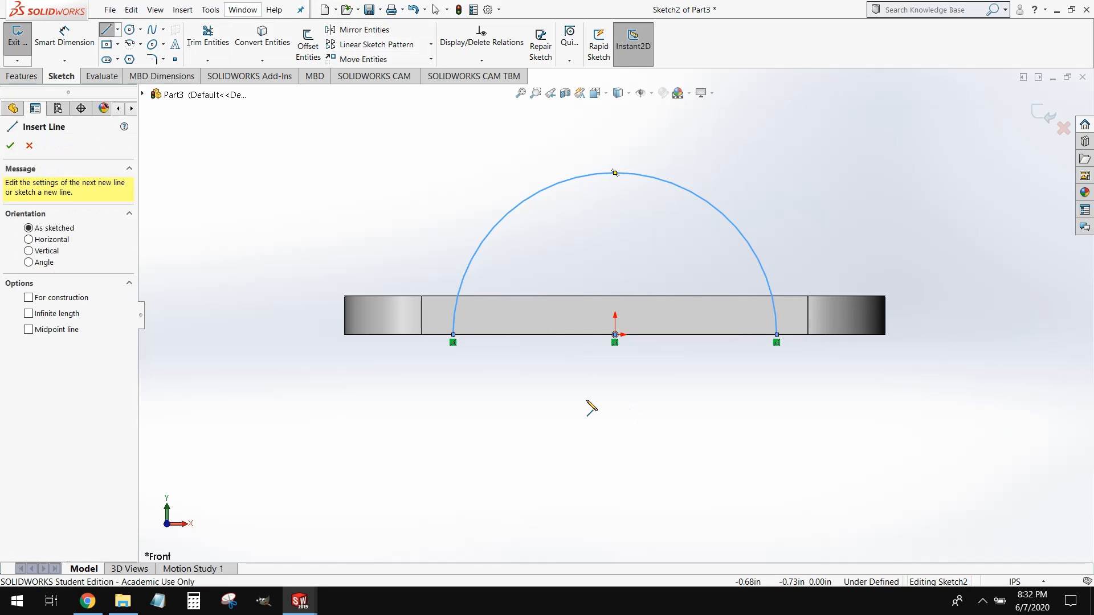
left_click(453, 335)
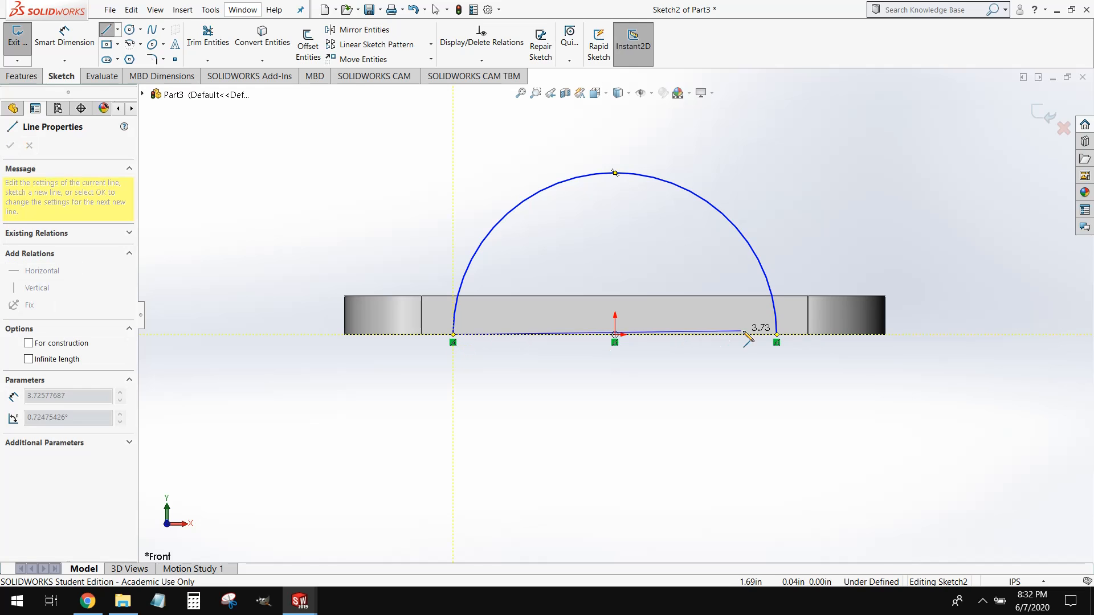
left_click(776, 335)
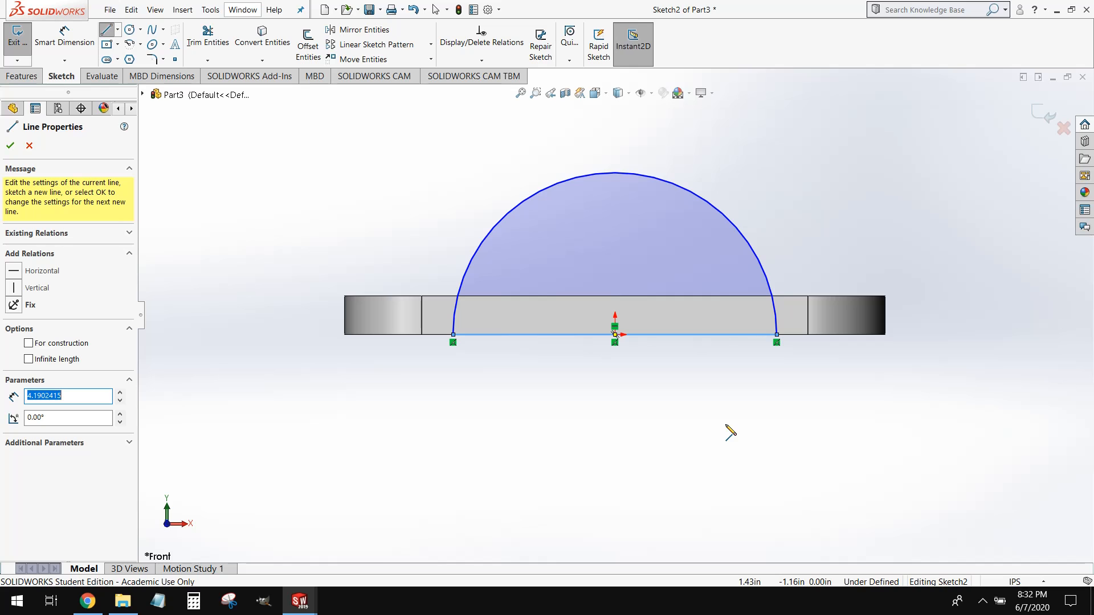
Dimension the semicircular arc with a radius of 1.75 in.
mouse_move(821, 189)
middle_mouse_down()
mouse_move(788, 213)
mouse_move(723, 354)
mouse_move(715, 310)
mouse_move(670, 351)
mouse_move(732, 324)
mouse_move(832, 205)
mouse_move(878, 270)
mouse_move(864, 339)
mouse_move(830, 271)
mouse_move(783, 302)
middle_mouse_up()
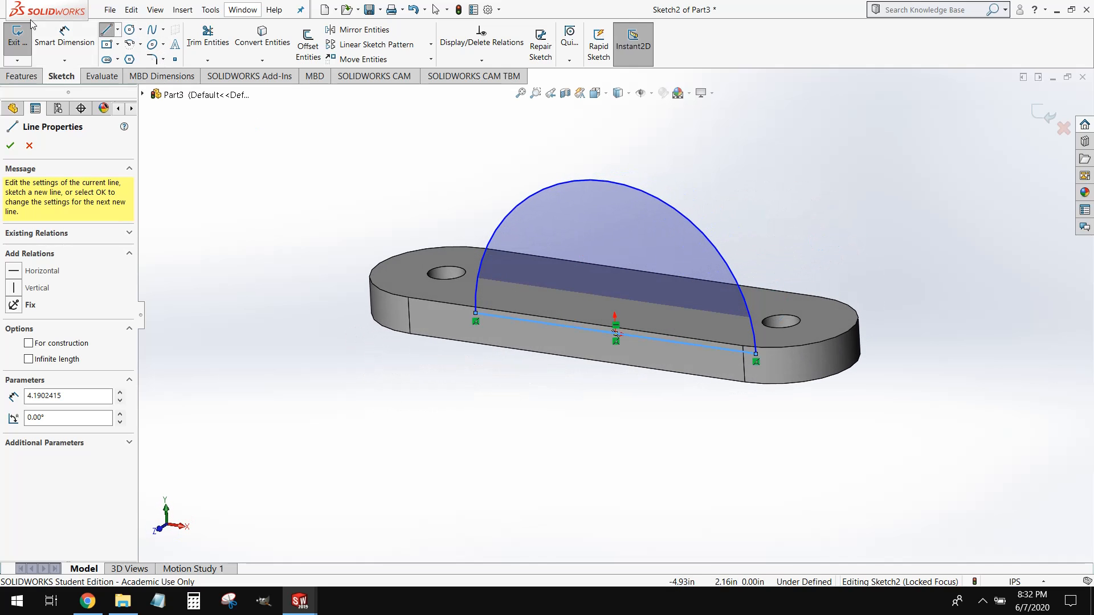
left_click(64, 36)
middle_click_drag(502, 352, 535, 310)
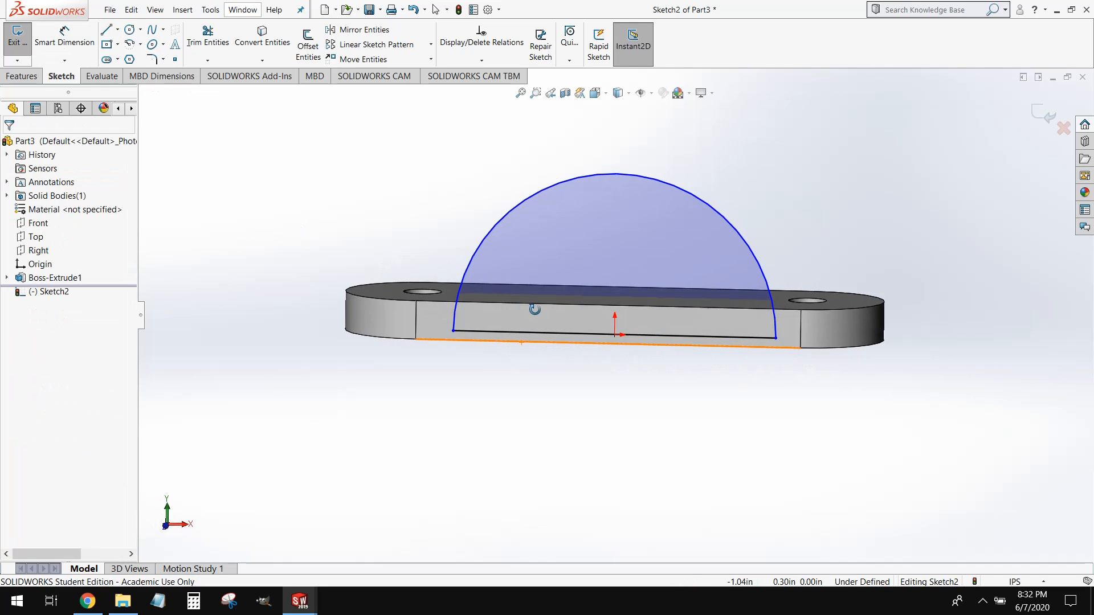
left_click(696, 196)
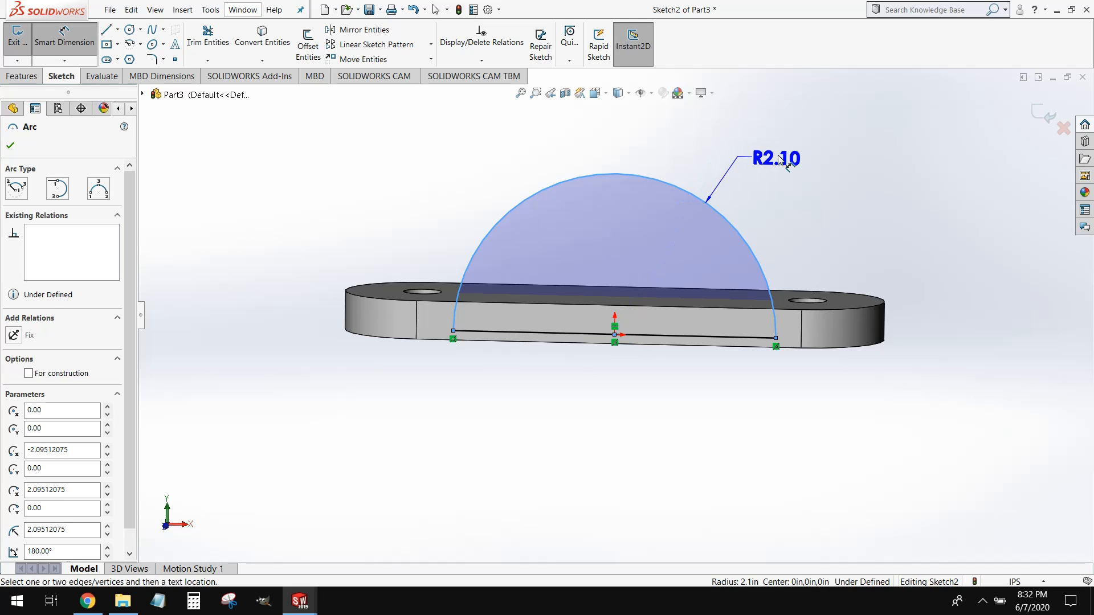
left_click(779, 160)
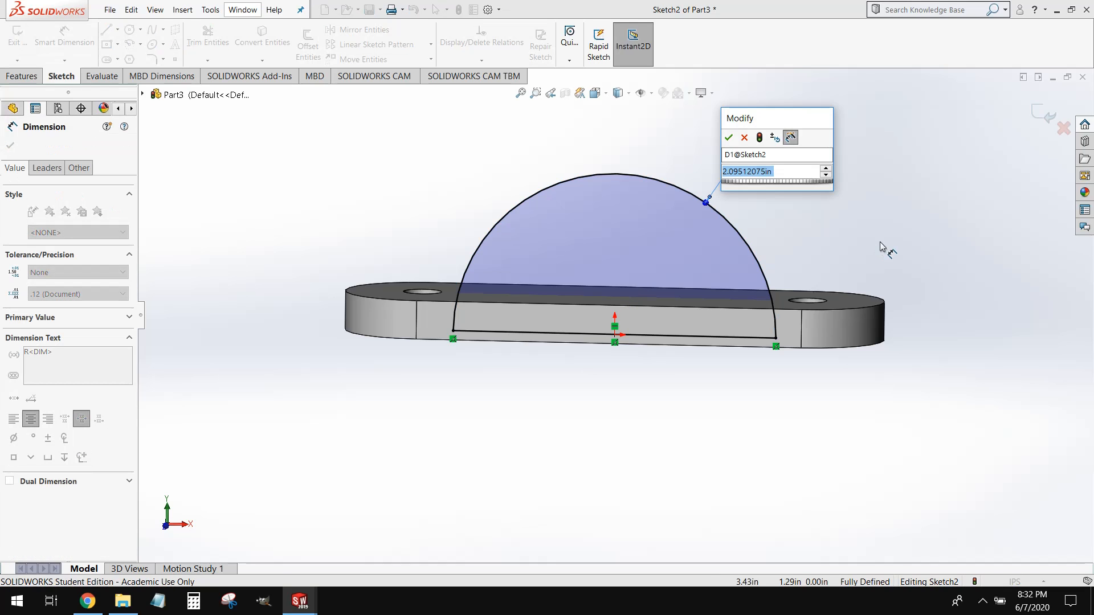
type("1.75")
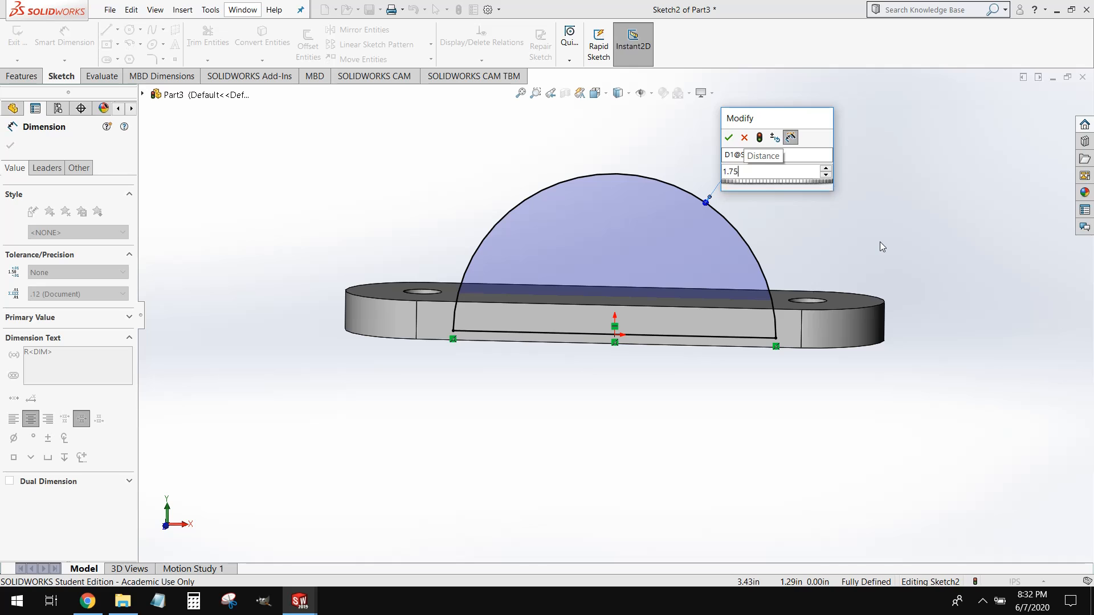
key("Return")
Extrude the closed half-circle profile 2.5 in with the Mid Plane end condition, merging it with the base.
middle_click_drag(862, 322, 879, 308)
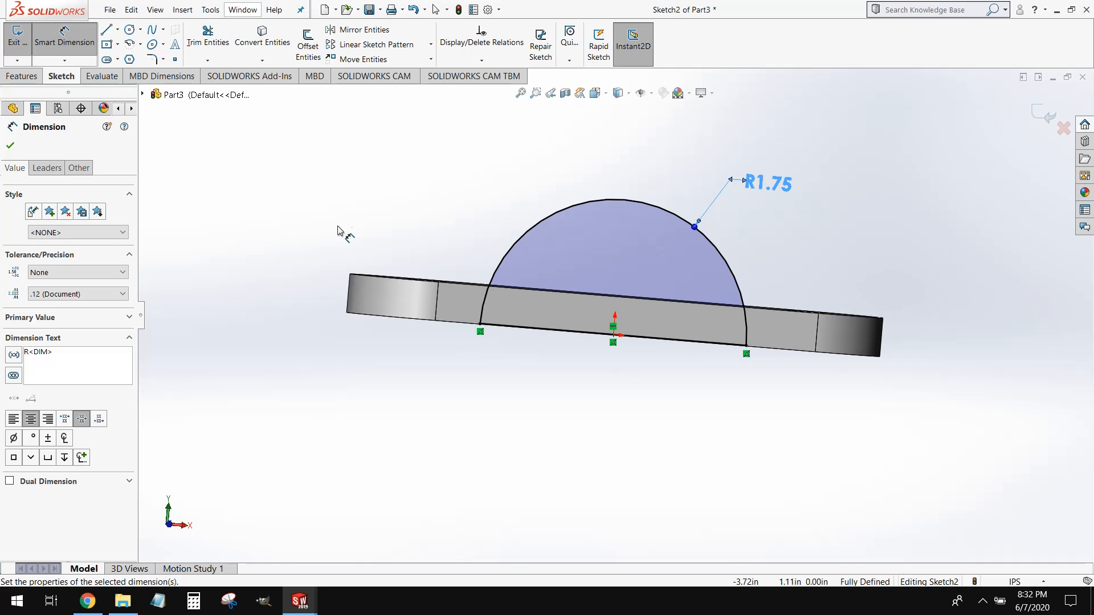
left_click(23, 77)
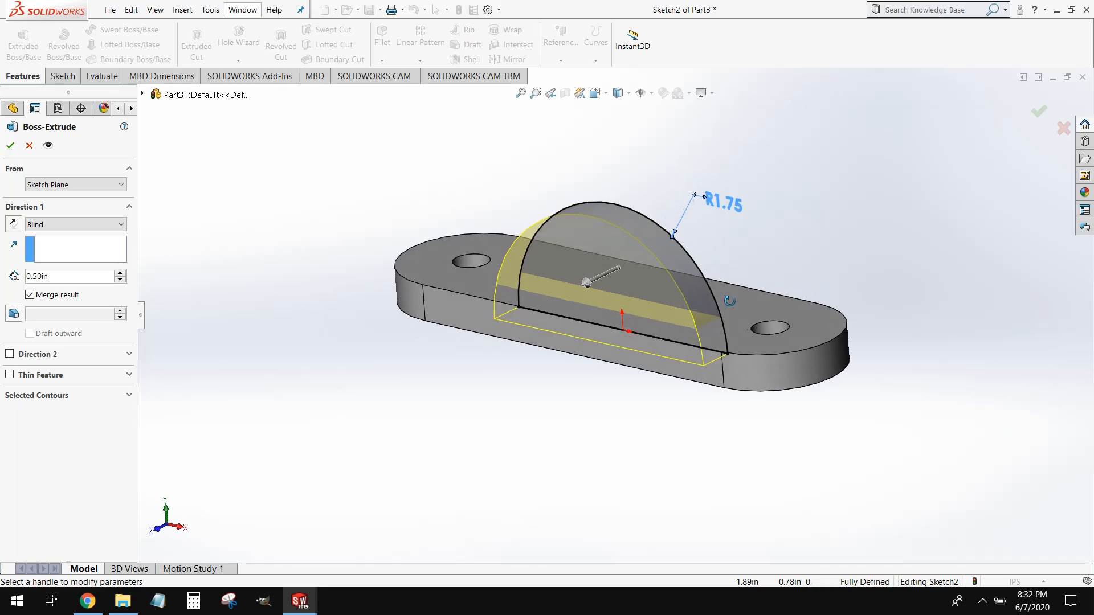
left_click(74, 279)
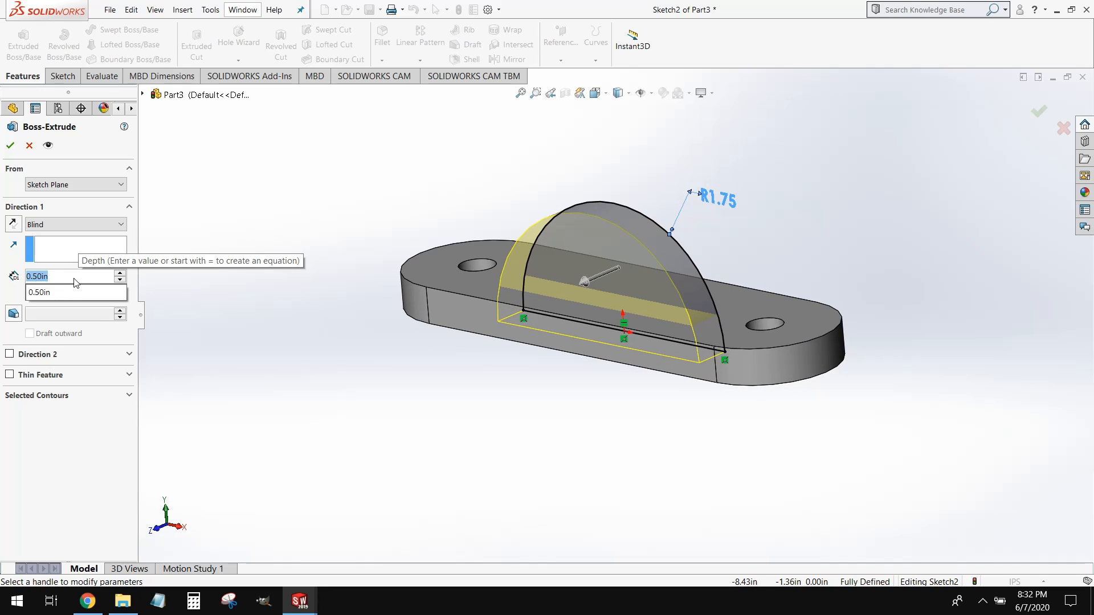
type("2.5")
key("Return")
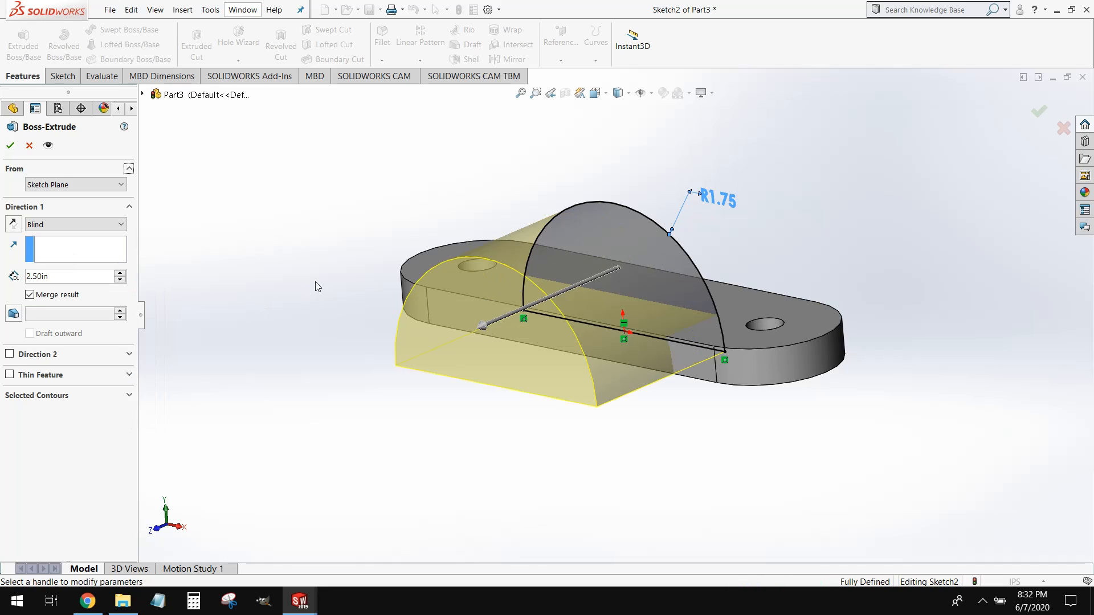
middle_click_drag(501, 250, 494, 282)
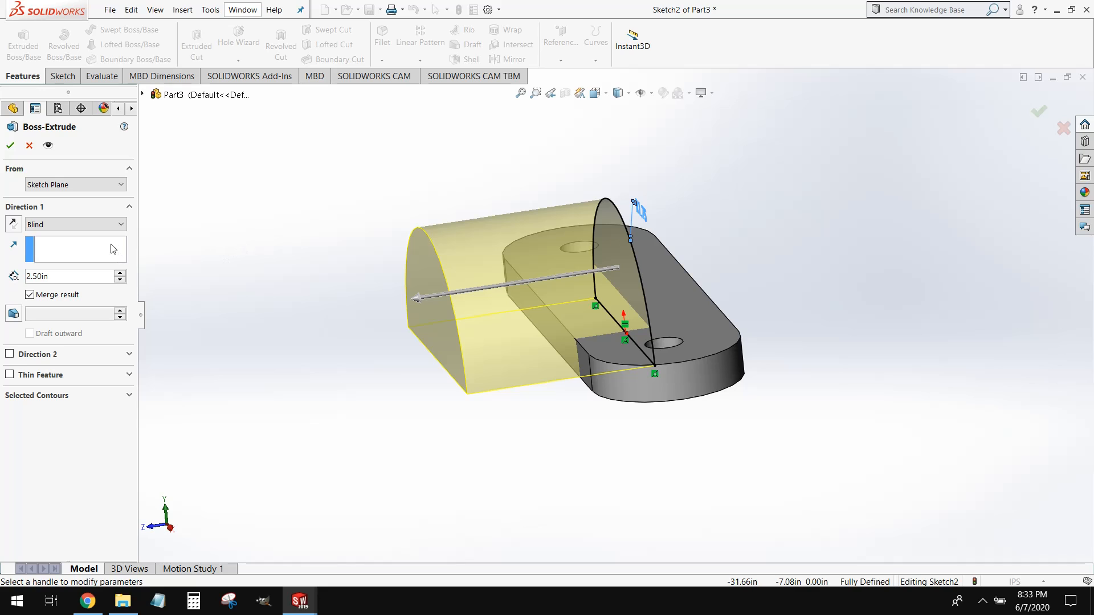
left_click(105, 228)
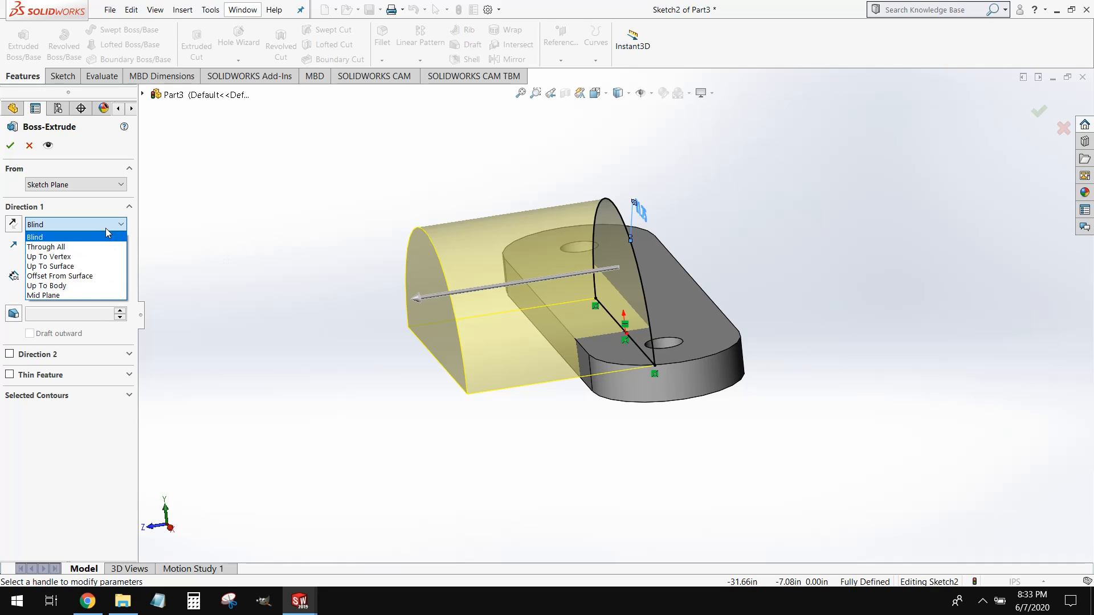
left_click(90, 295)
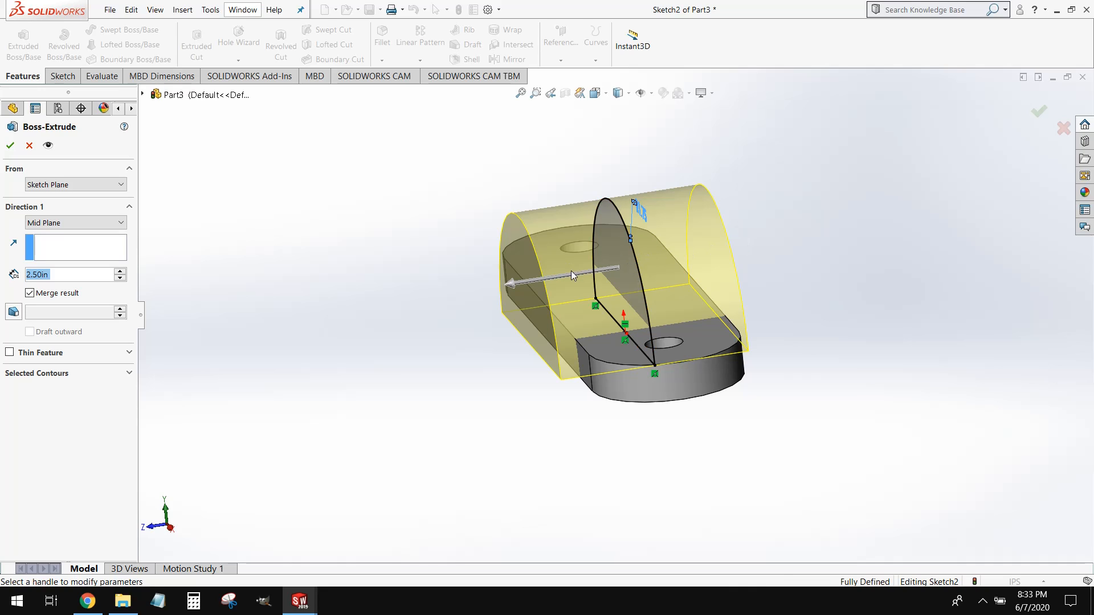
middle_click_drag(524, 336, 562, 383)
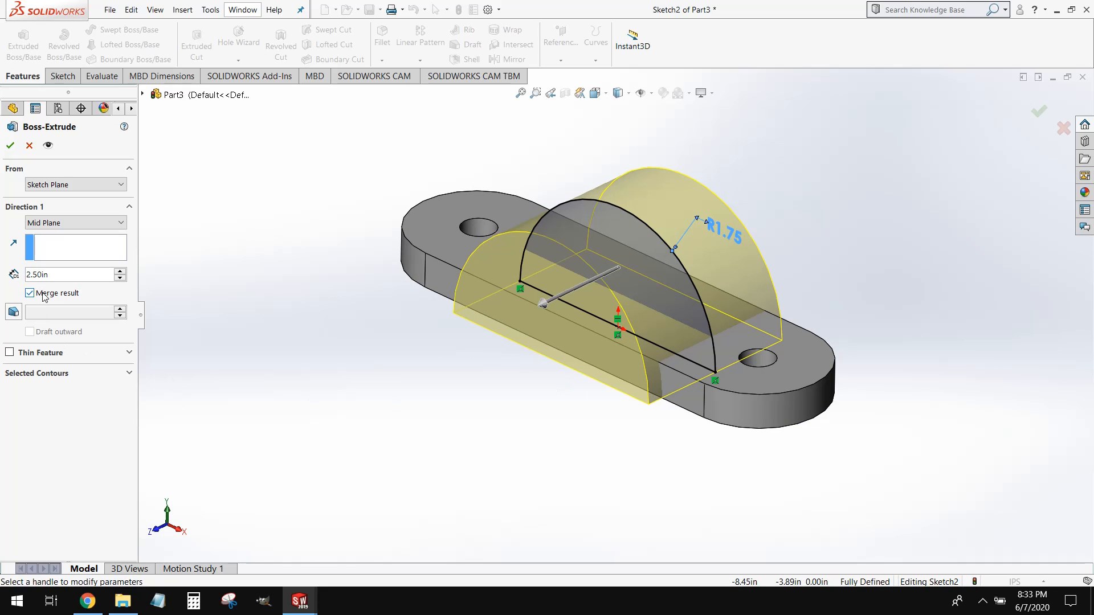
left_click(4, 149)
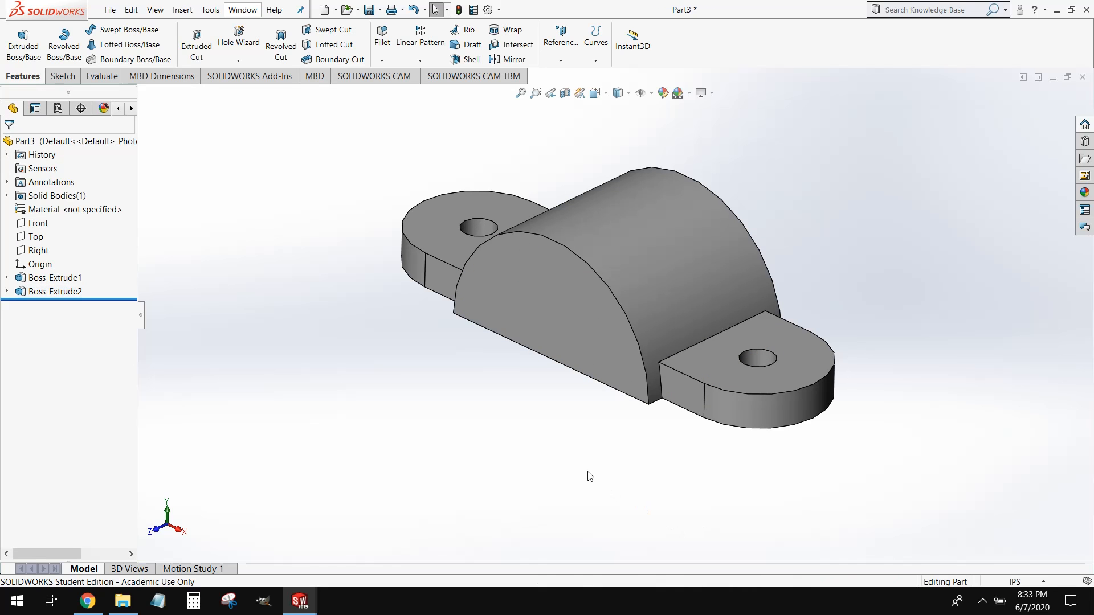
Rename the base plate's extrusion feature as BASE.
middle_click_drag(589, 477, 603, 434)
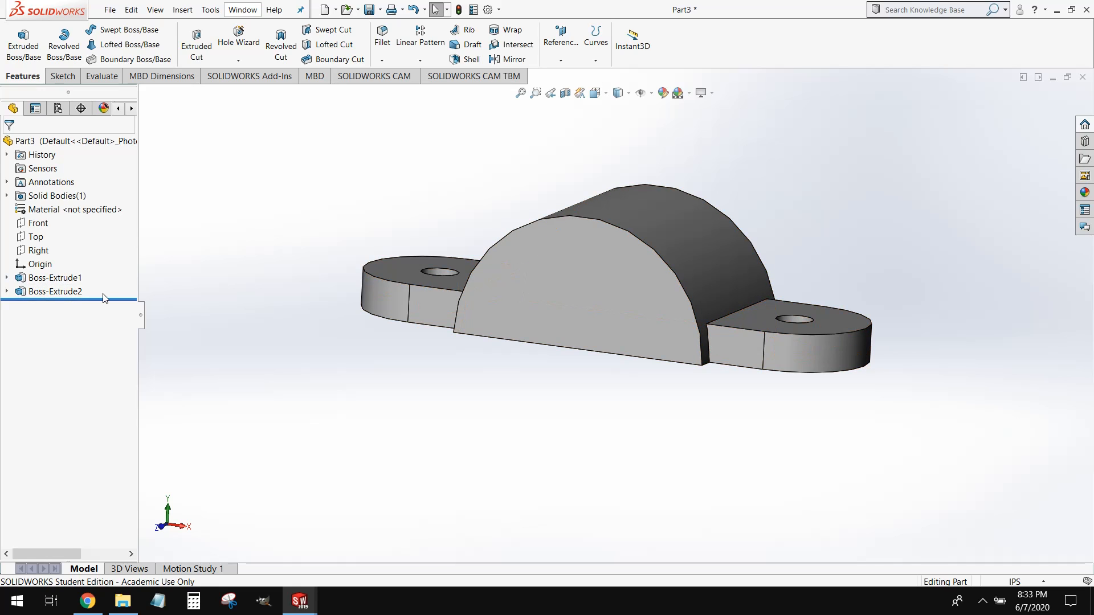
left_click(48, 282)
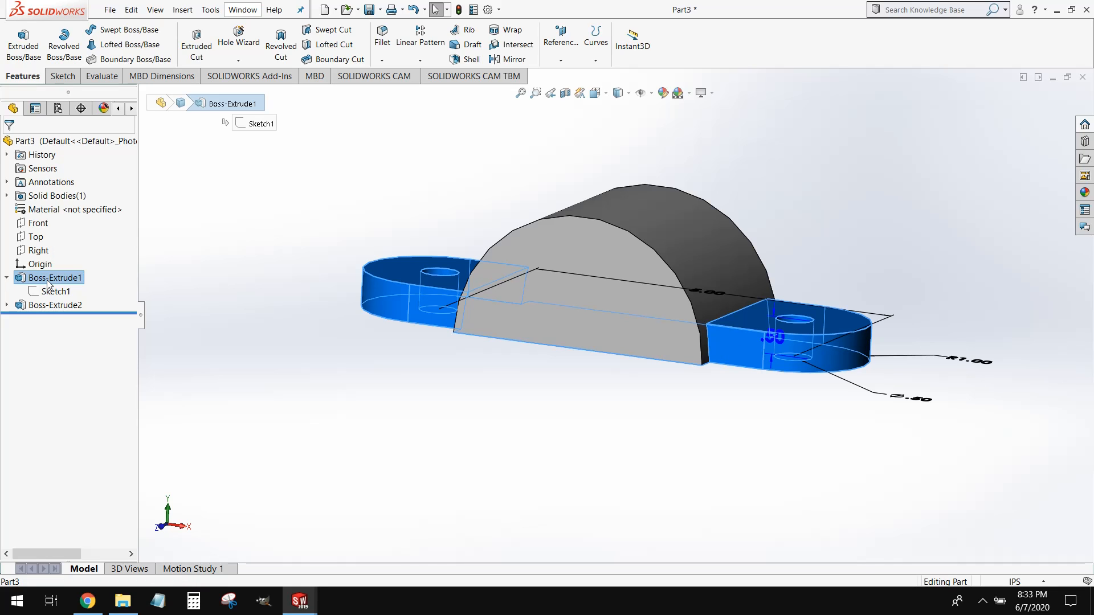
left_click(48, 279)
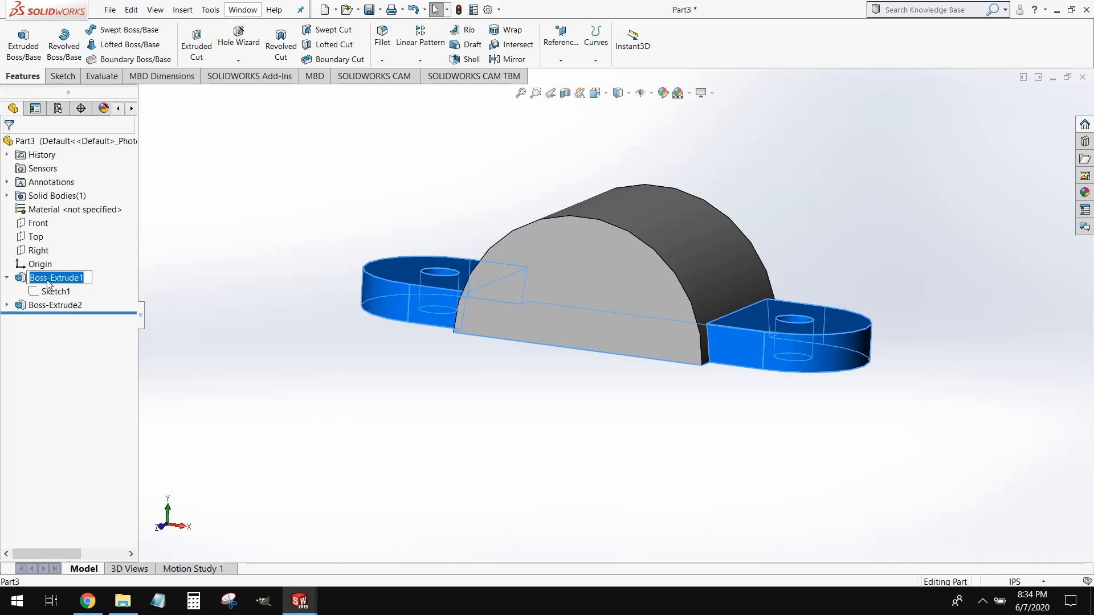
type("bas")
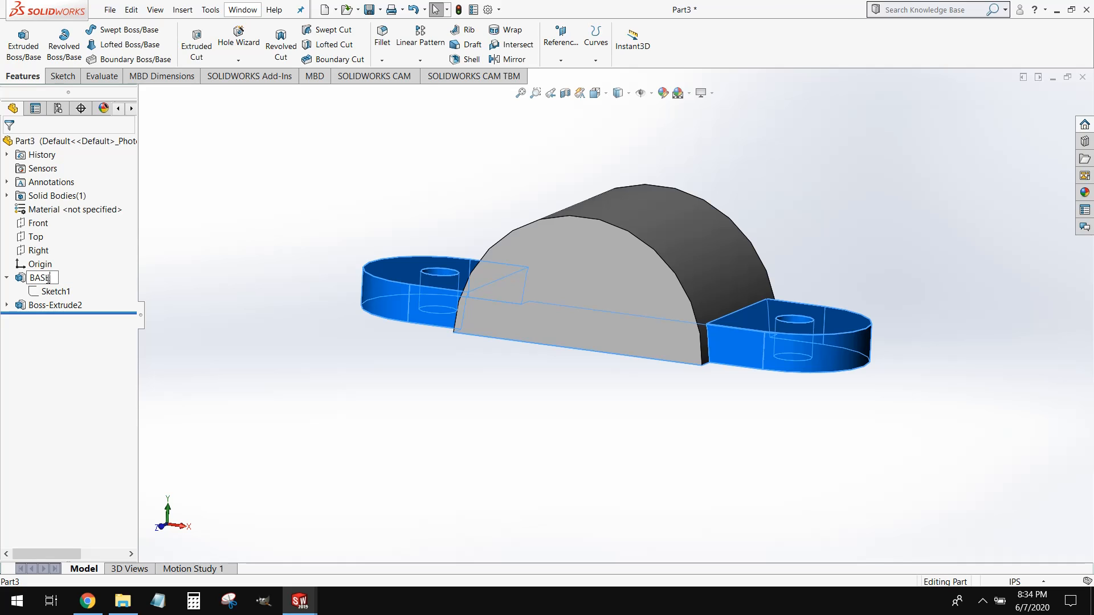
left_click(213, 279)
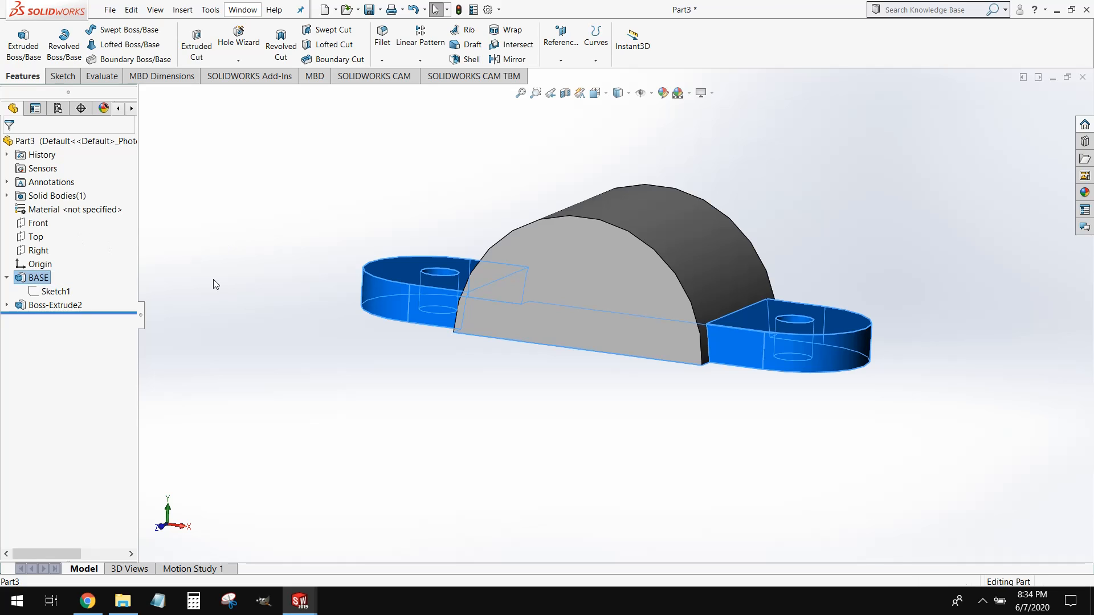
Rename the half-round extrusion feature as CIRC EXTRUDE.
left_click(51, 305)
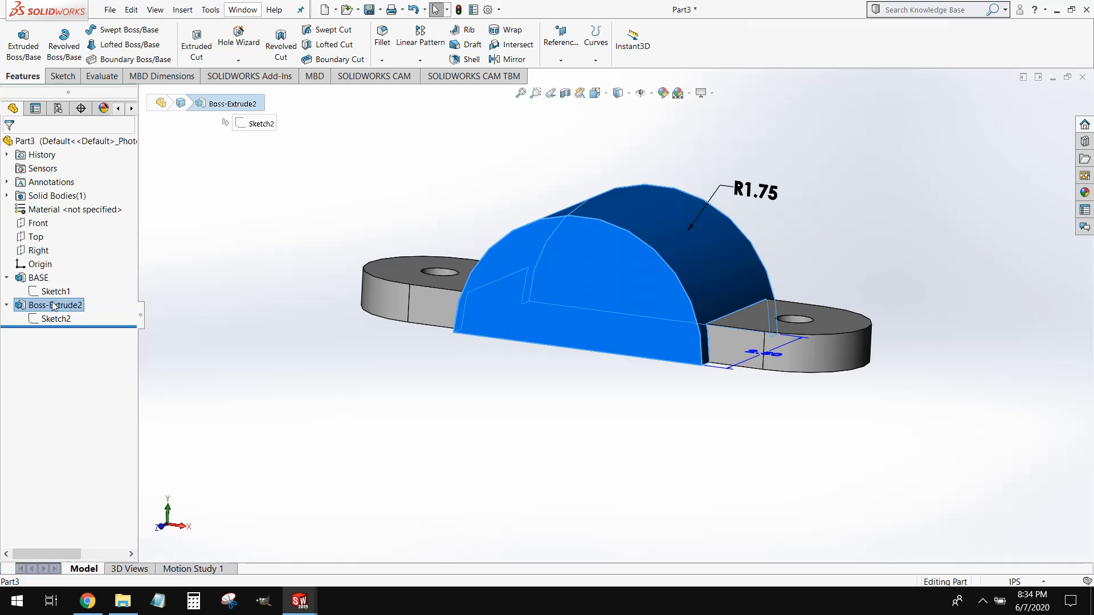
left_click(53, 306)
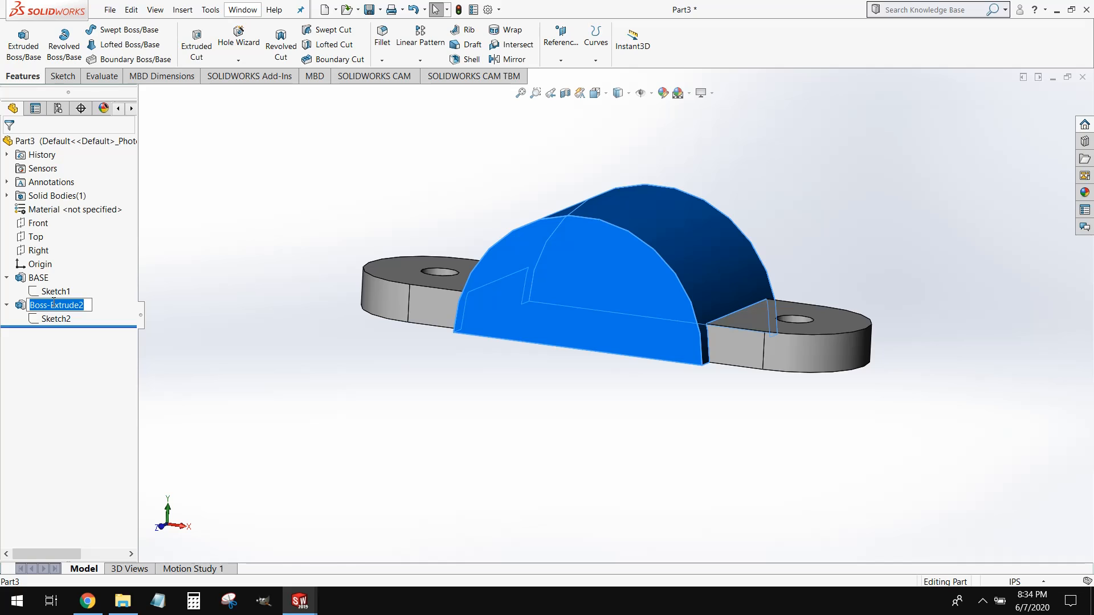
type("CIRC EXTRUDE")
left_click(240, 162)
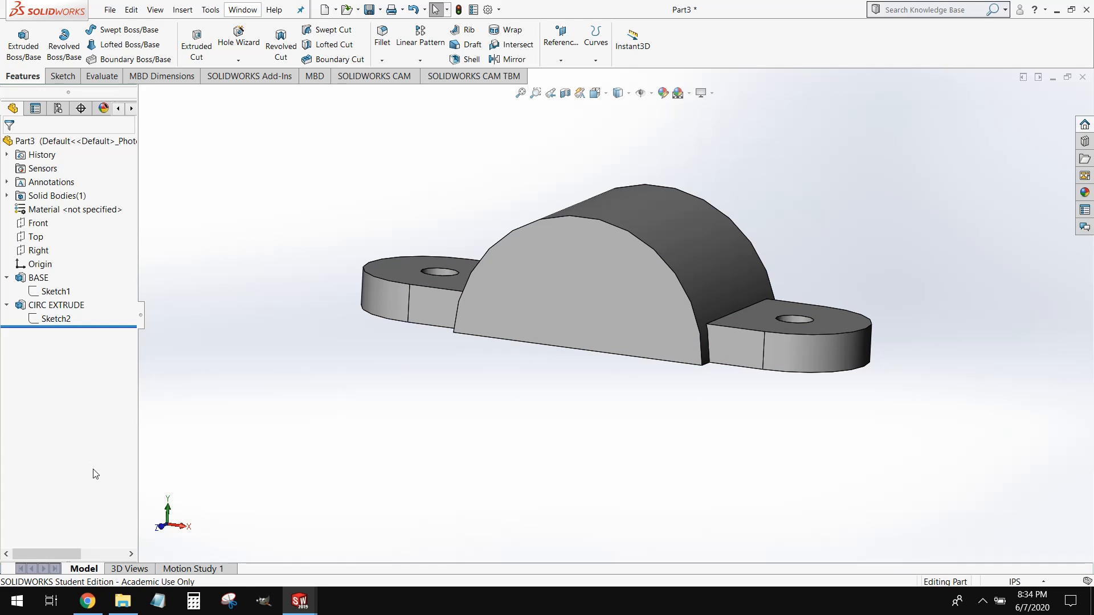
Switch to the 2.5U-BRACKET part to examine the finished bracket's arch, and return to Part3.
mouse_move(302, 607)
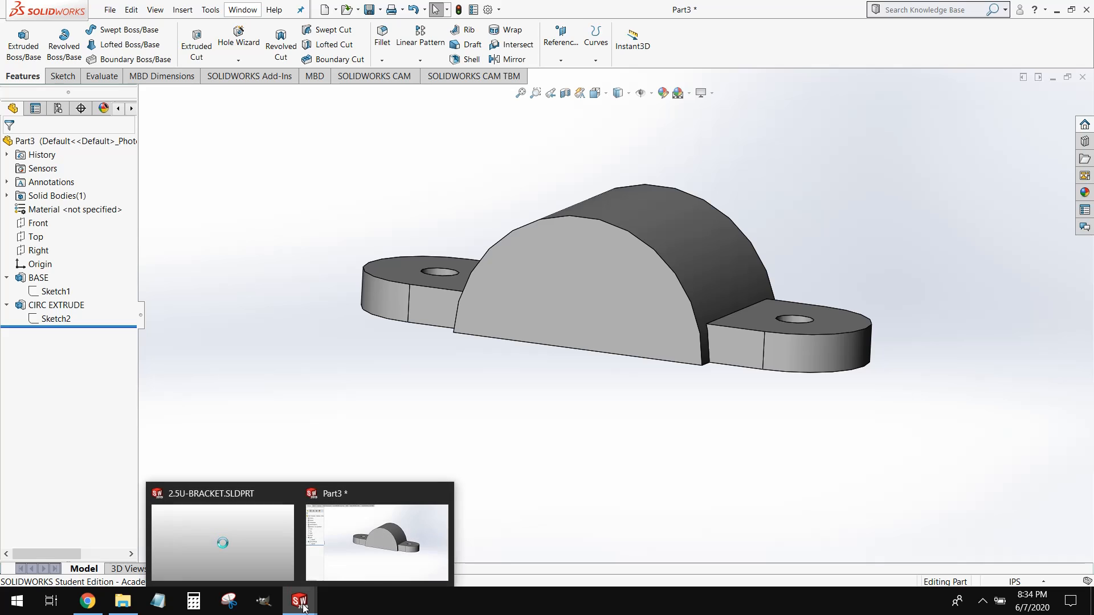
left_click(272, 549)
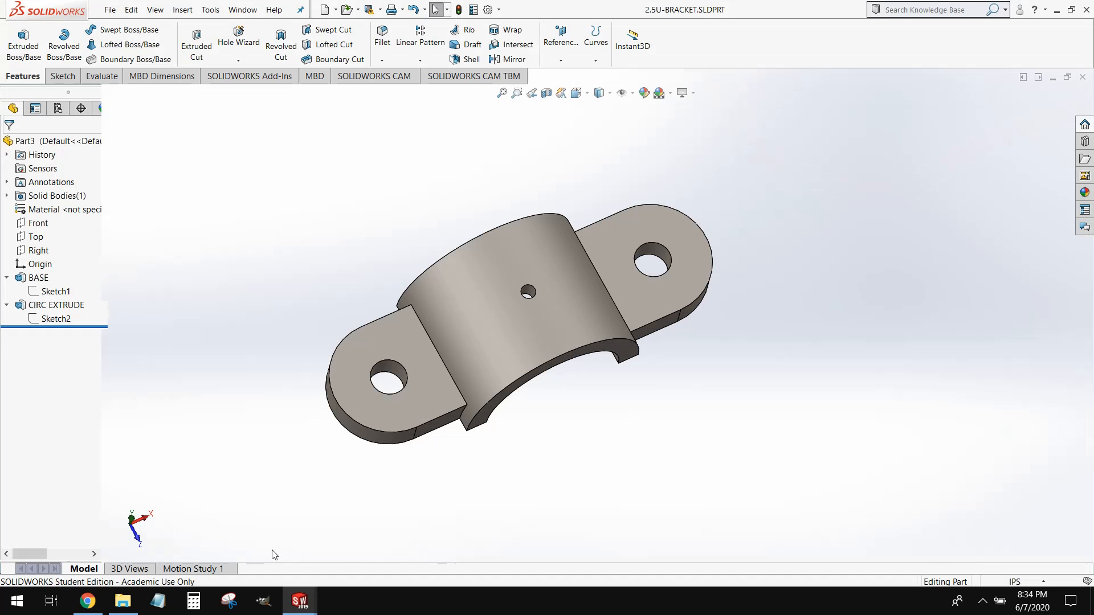
middle_click_drag(487, 340, 415, 321)
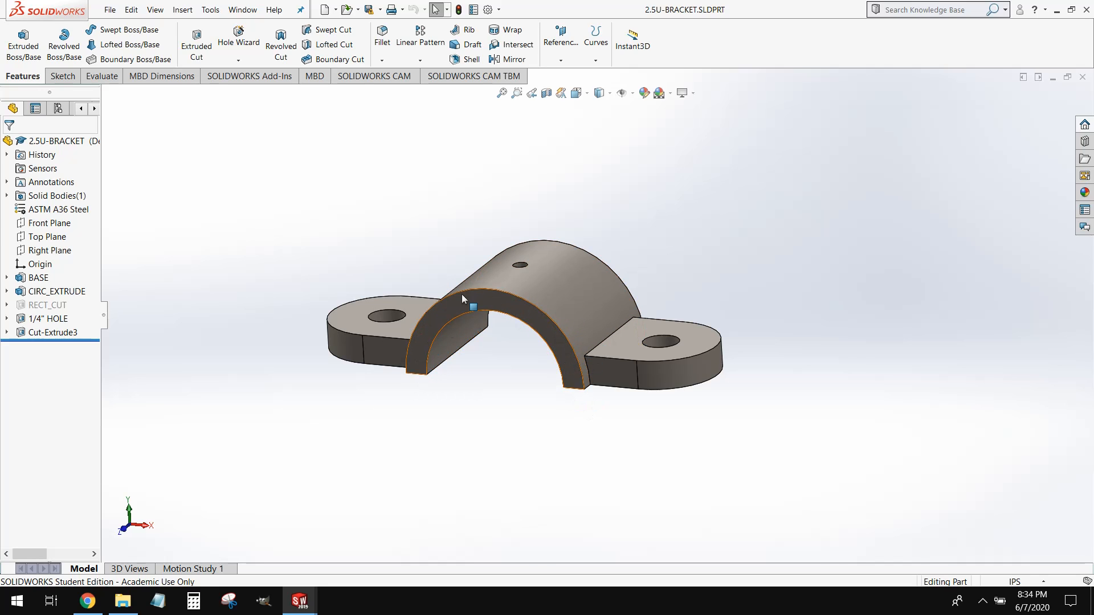
left_click(1053, 79)
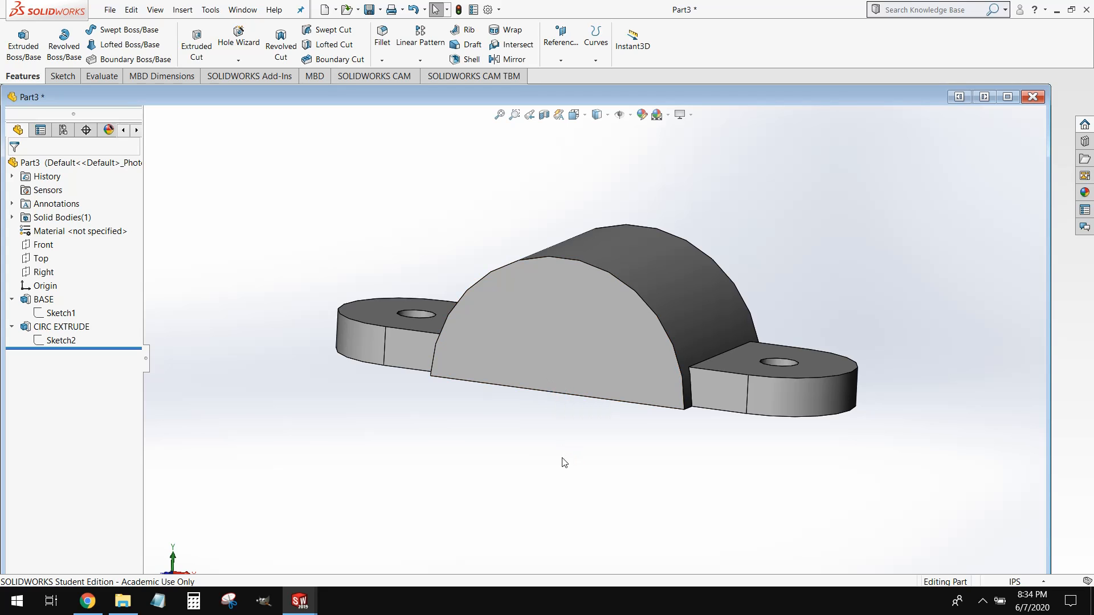
Start a new sketch on the half-round body's flat front face.
mouse_move(562, 459)
middle_mouse_down()
mouse_move(586, 486)
mouse_move(586, 454)
mouse_move(571, 460)
middle_mouse_up()
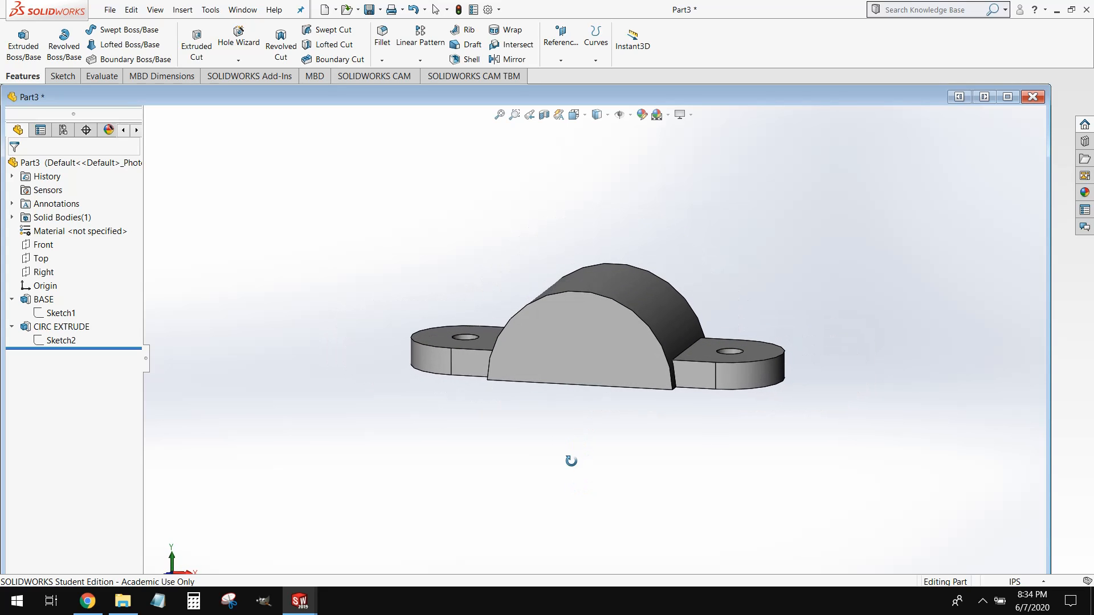
left_click(572, 350)
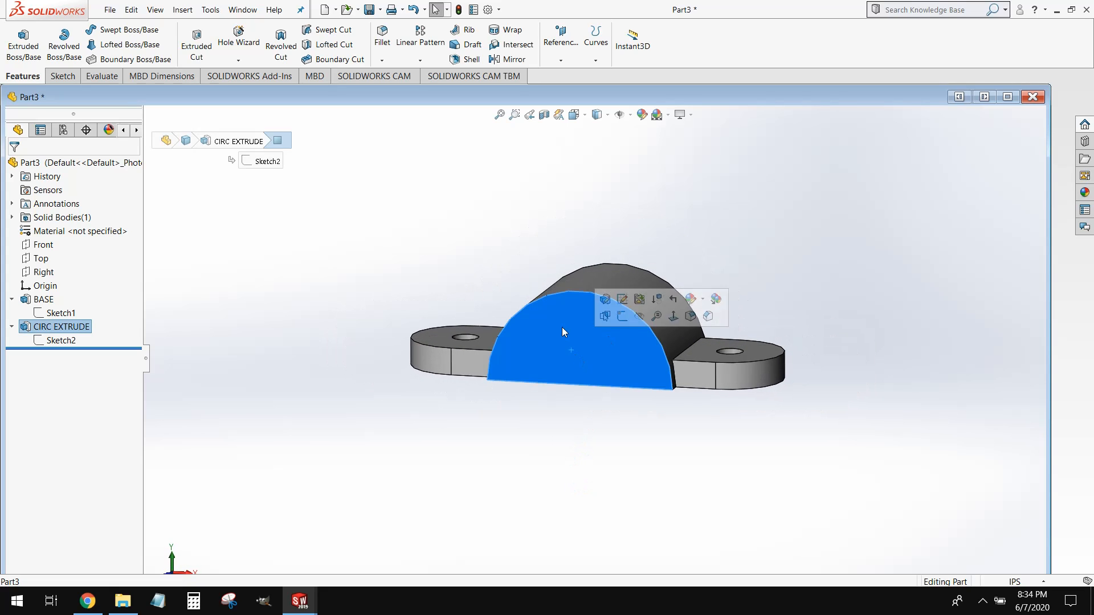
right_click(615, 354)
left_click(643, 332)
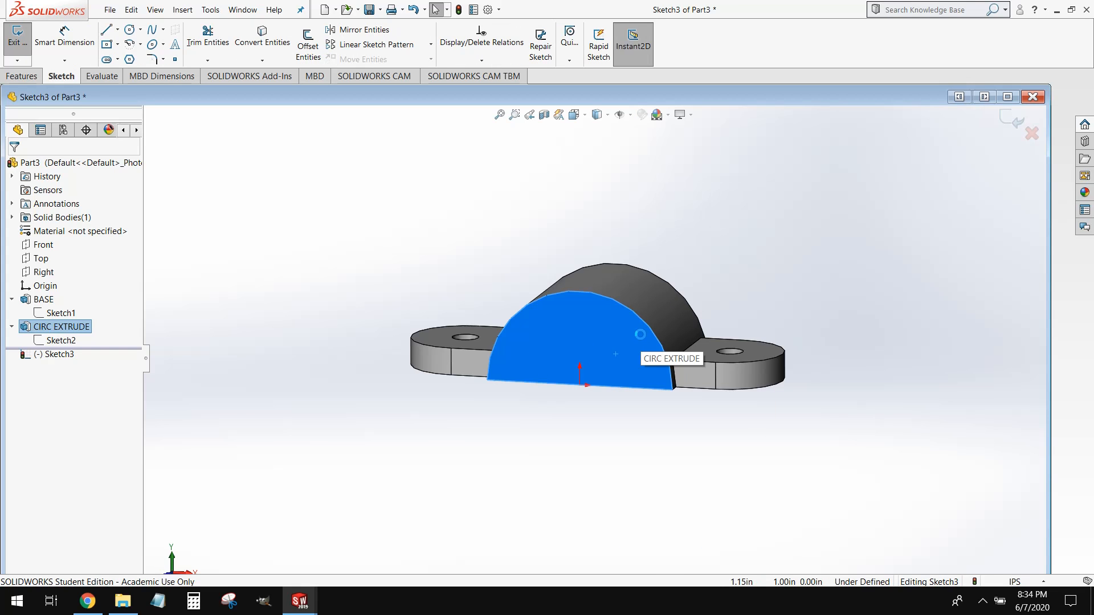
left_click(234, 146)
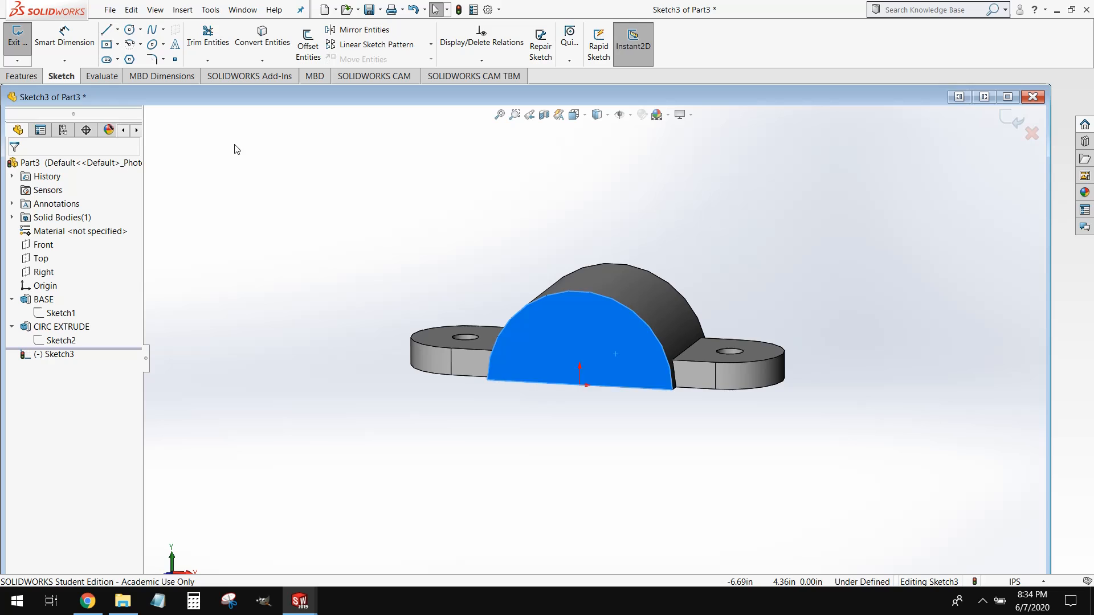
Draw a corner rectangle about 2.31 in wide and 0.90 in high, standing on the front face's bottom edge and spanning the origin.
left_click(117, 45)
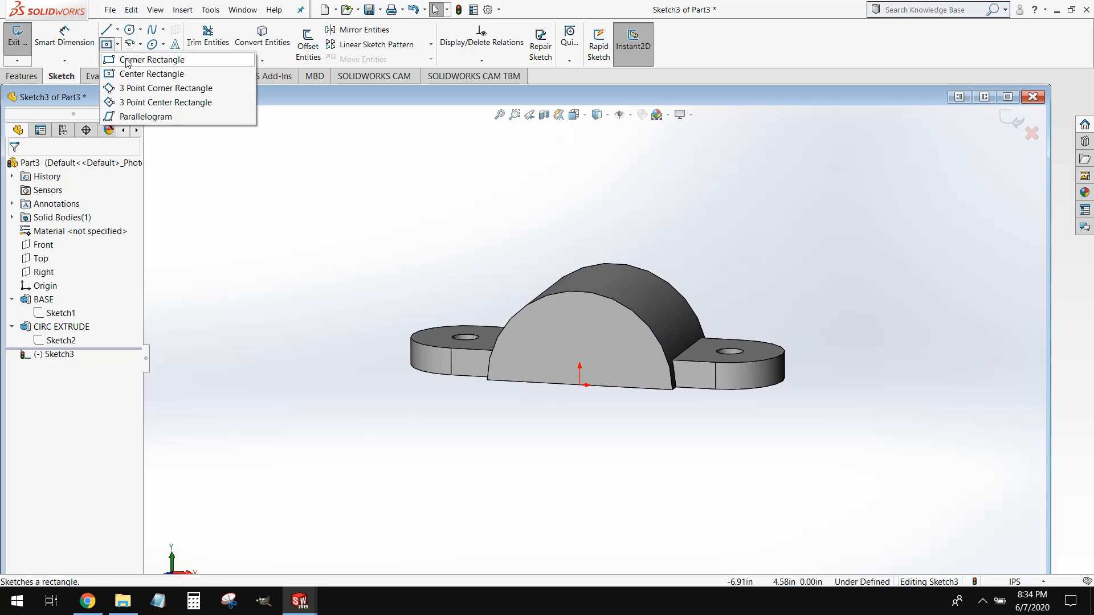
left_click(128, 61)
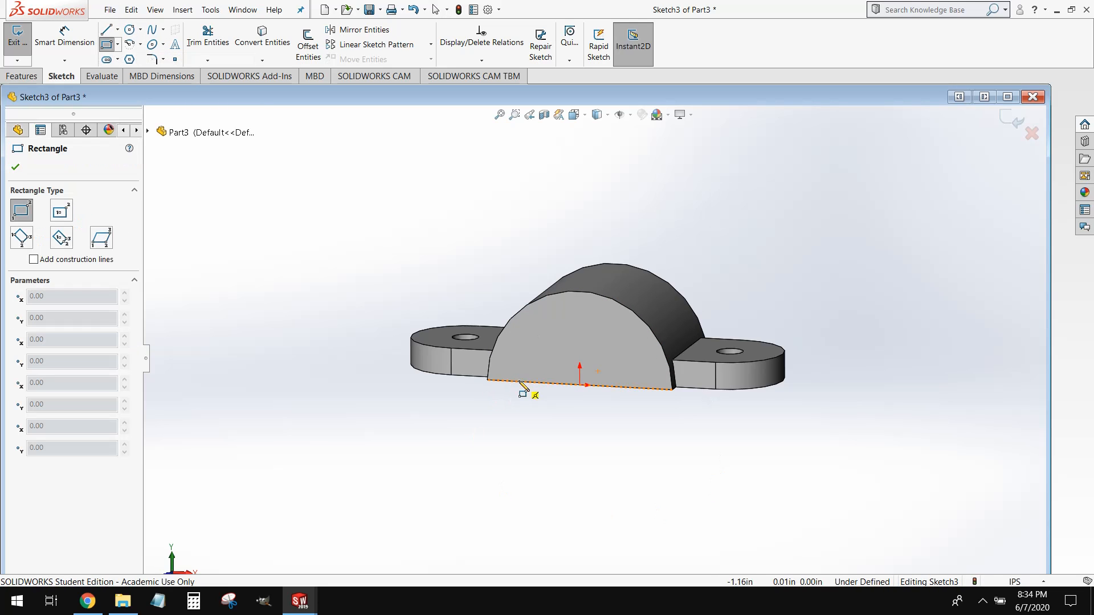
scroll(520, 389, "down", 3)
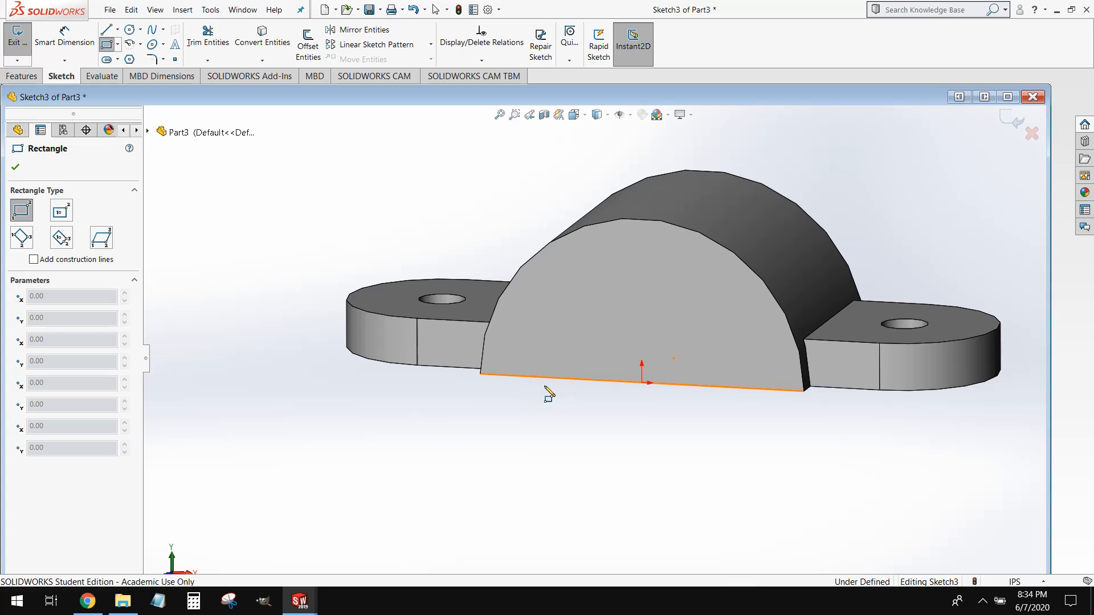
left_click(542, 377)
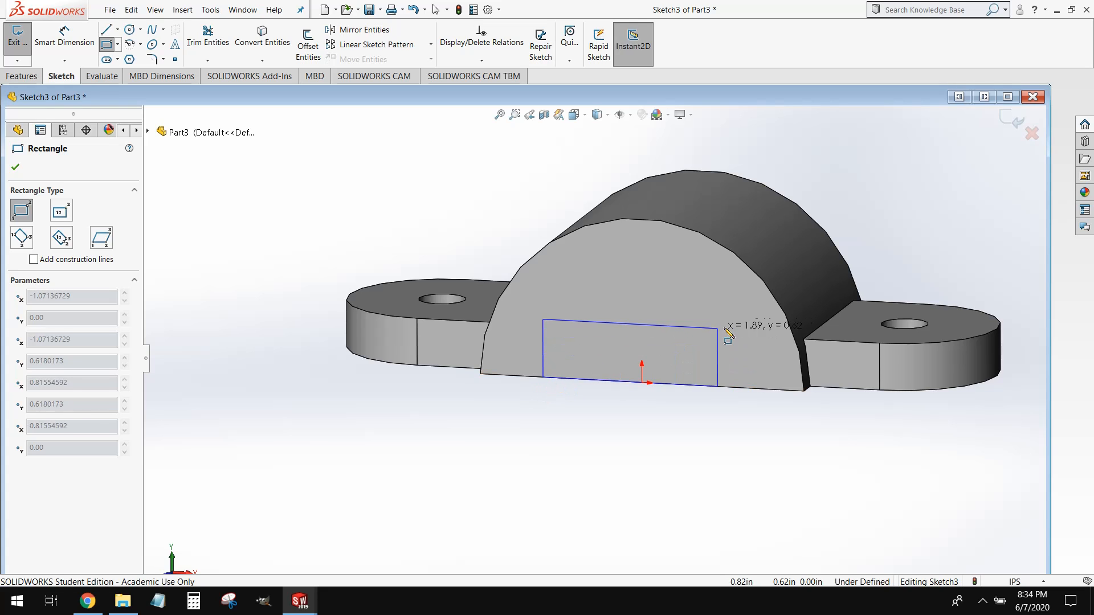
left_click(756, 305)
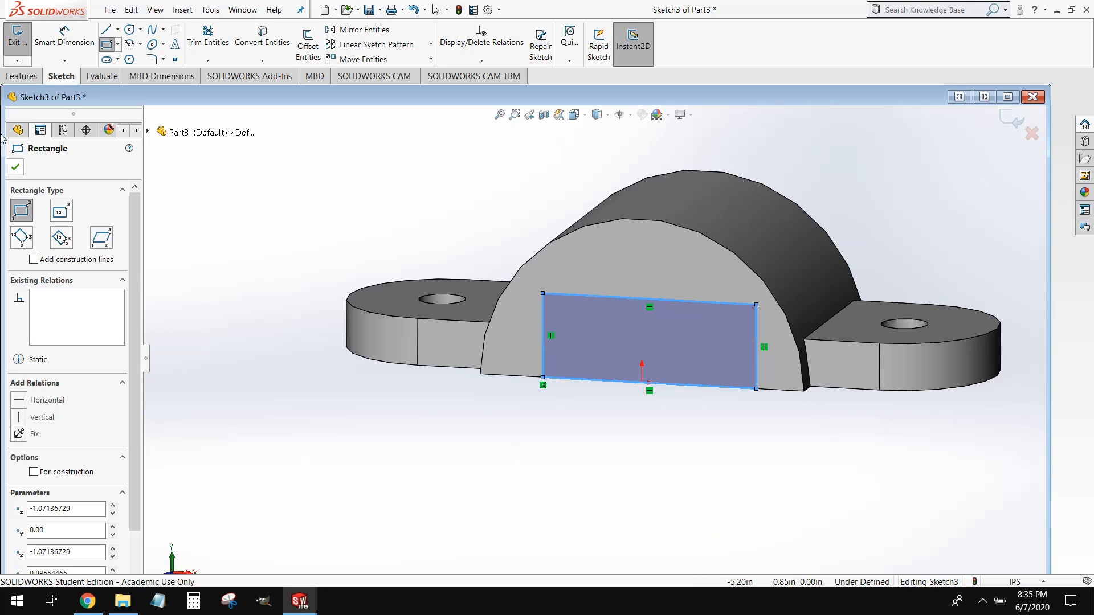
Dimension the rectangle's height as 1 in and its width as 2 in.
left_click(64, 35)
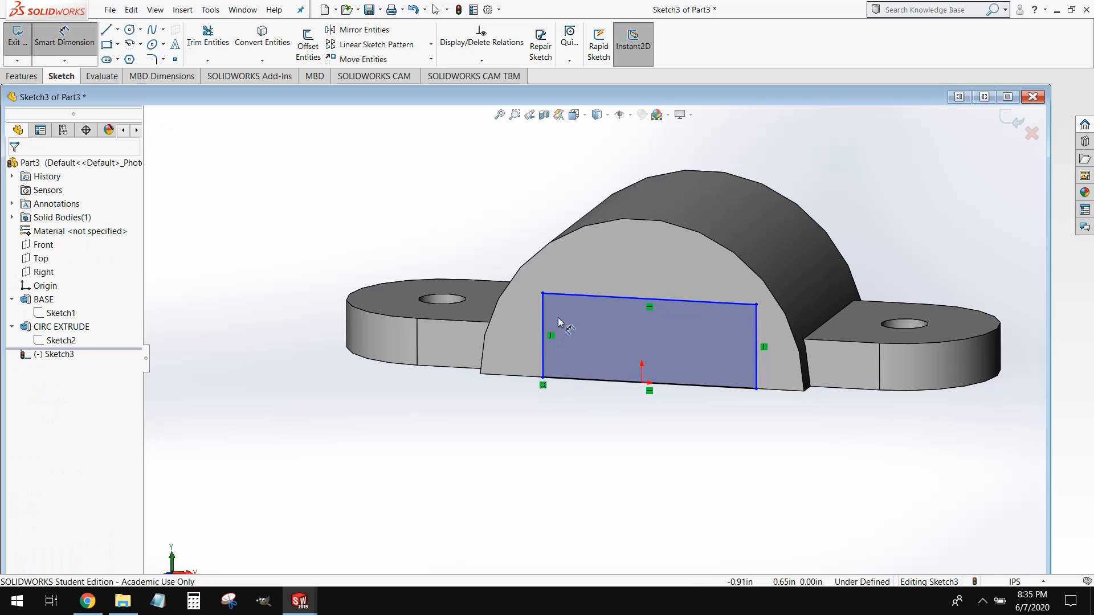
left_click(544, 317)
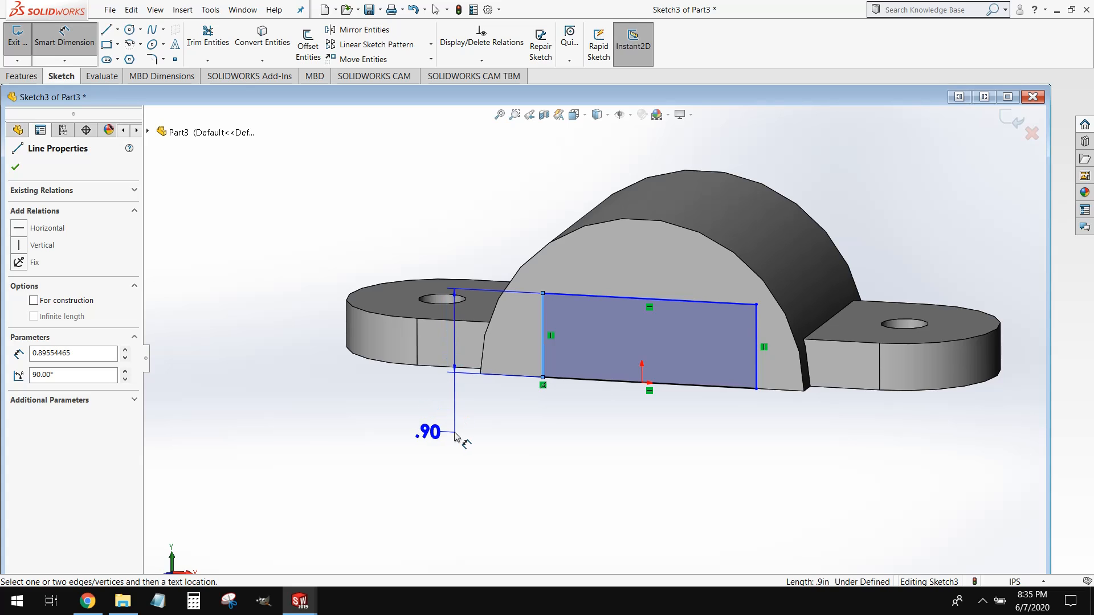
left_click(450, 434)
type("1")
key("Return")
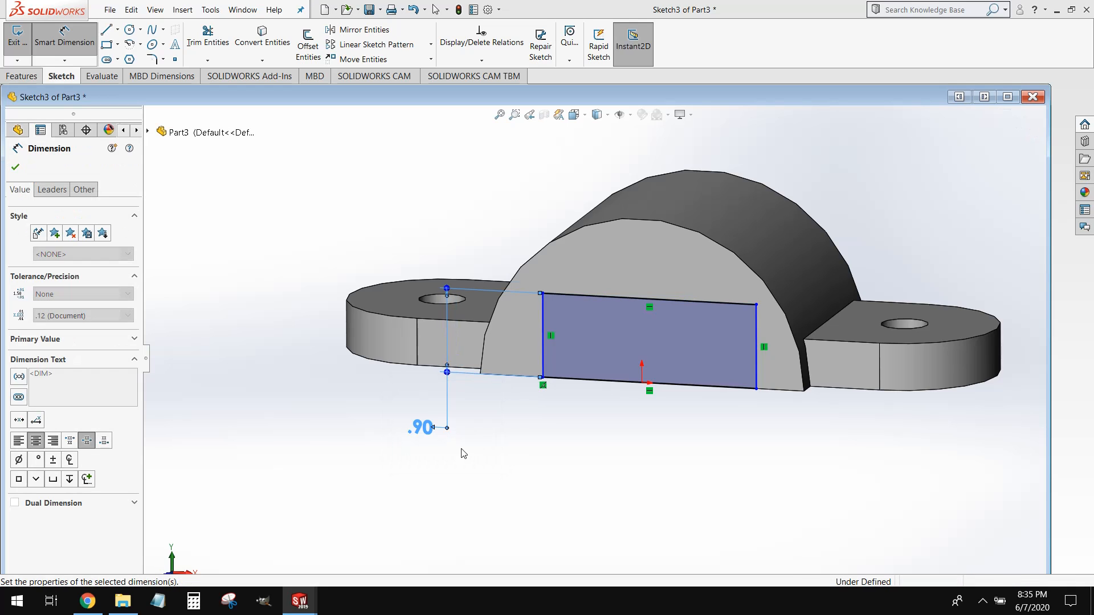
left_click(632, 290)
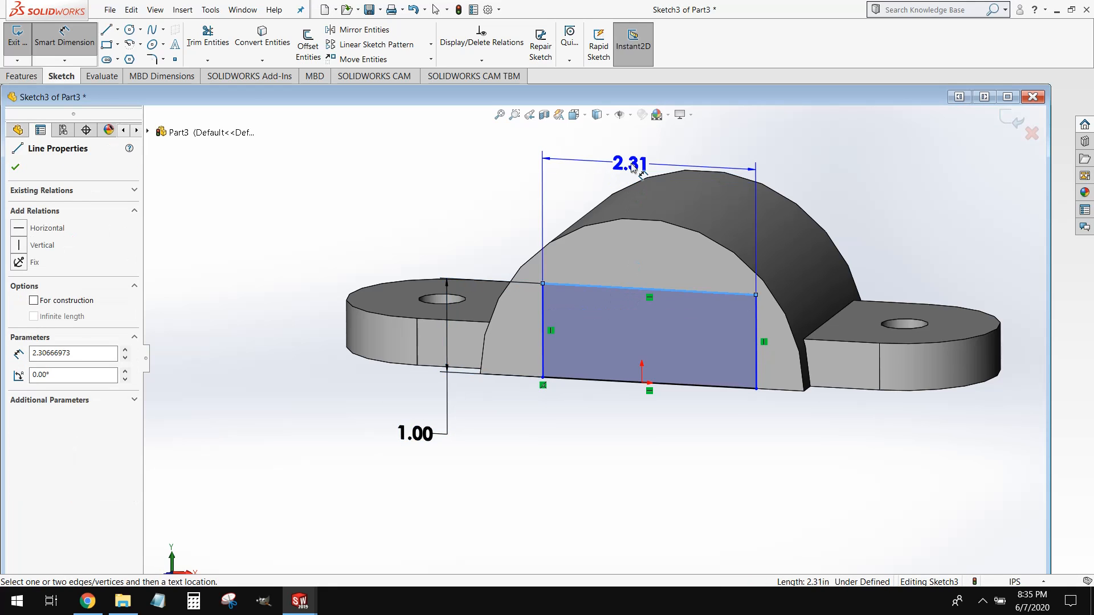
left_click(631, 165)
type("2")
key("Return")
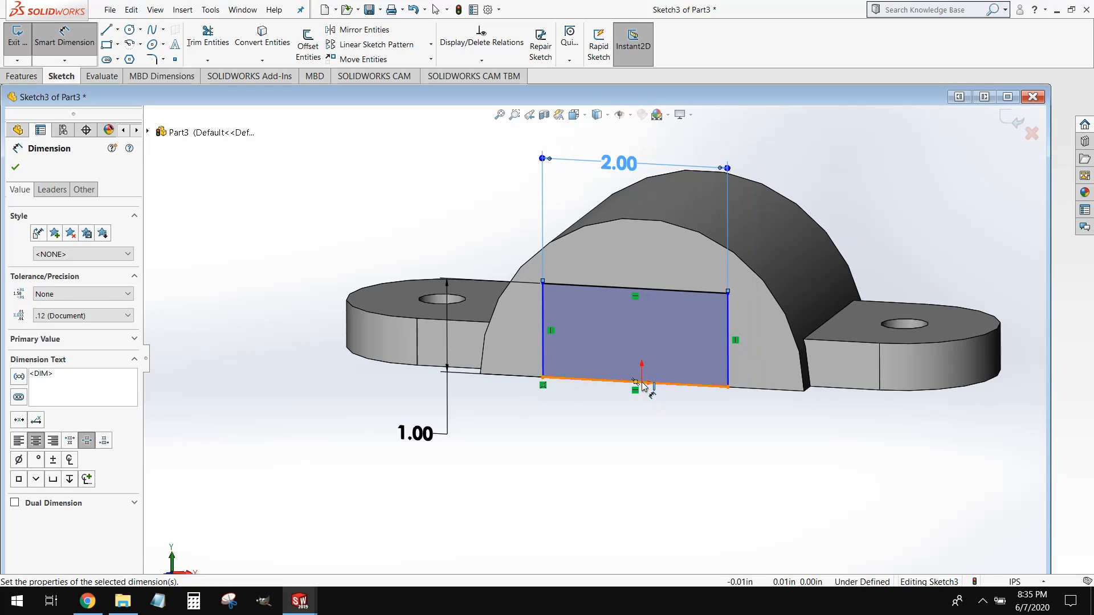
Dimension the distance from the origin to the rectangle's right side as 1 in, viewing the sketch plane straight on.
scroll(642, 386, "down", 5)
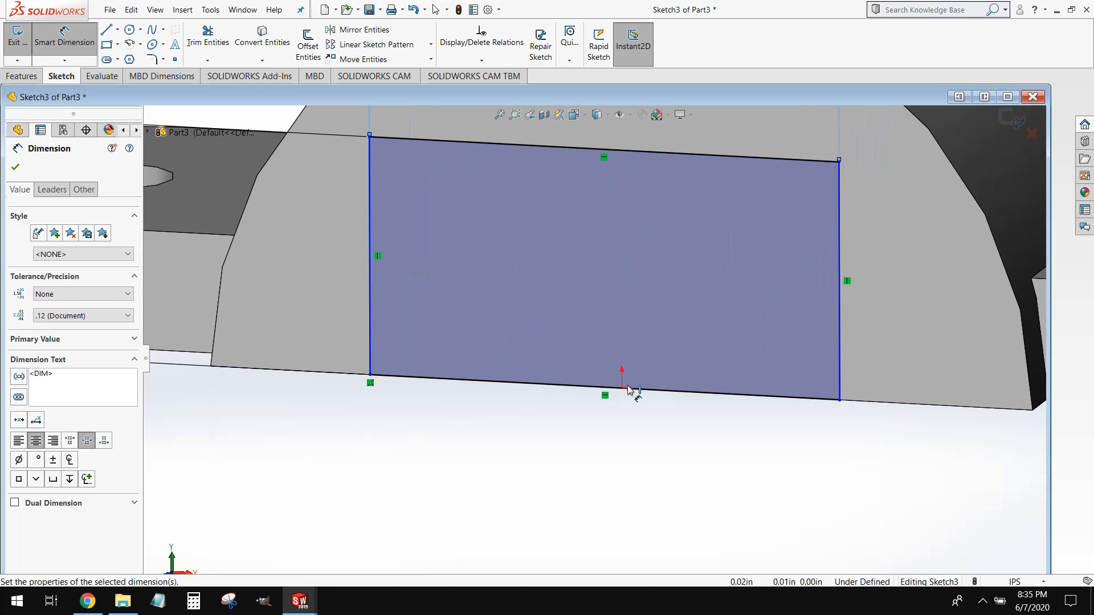
left_click(839, 336)
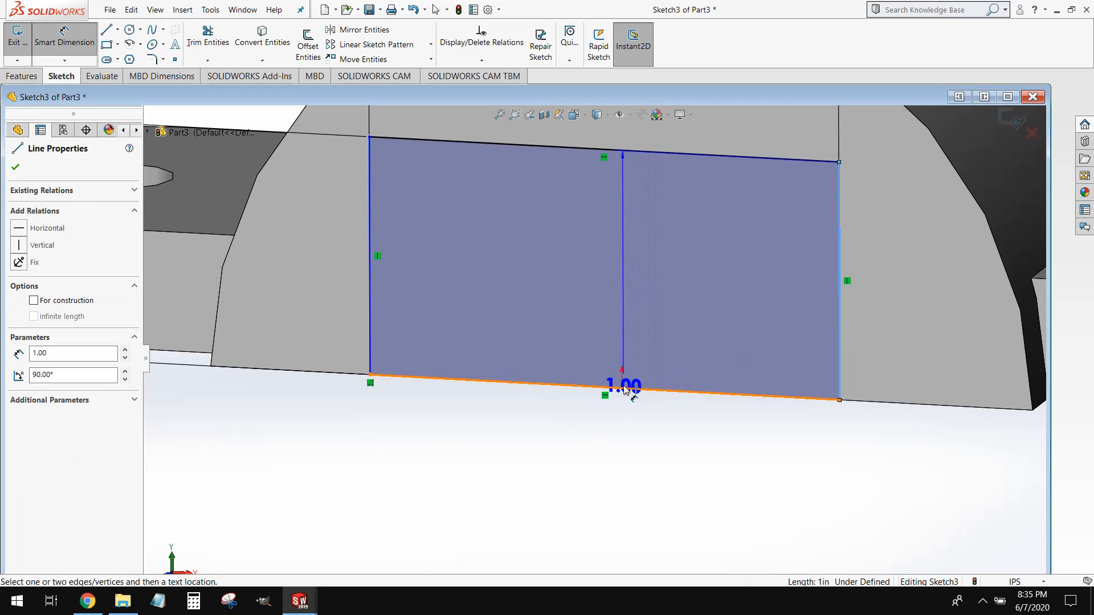
key("ctrl+8")
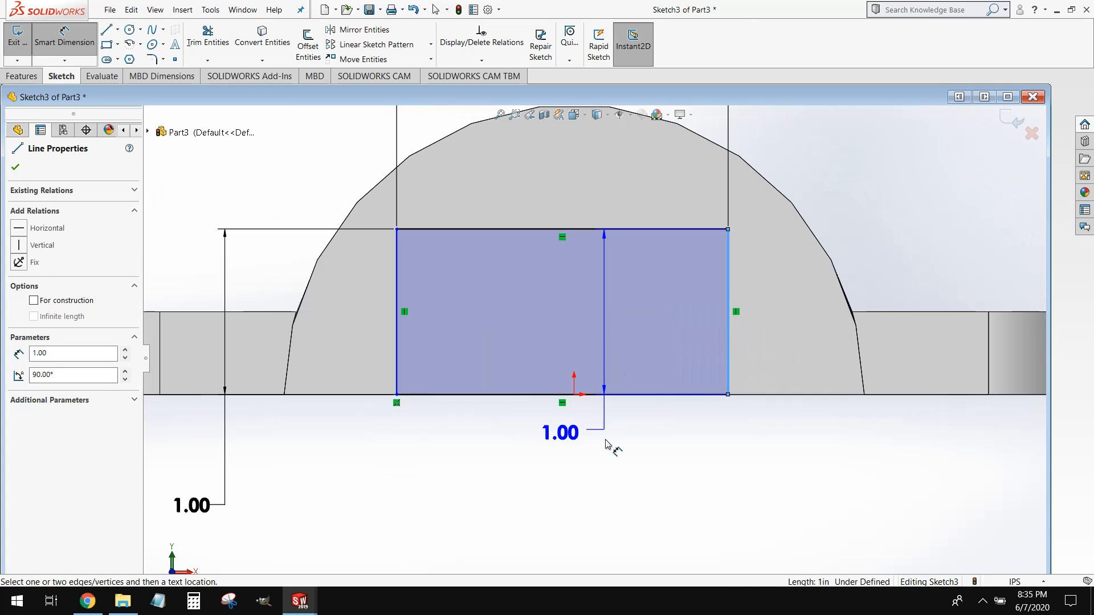
left_click(574, 394)
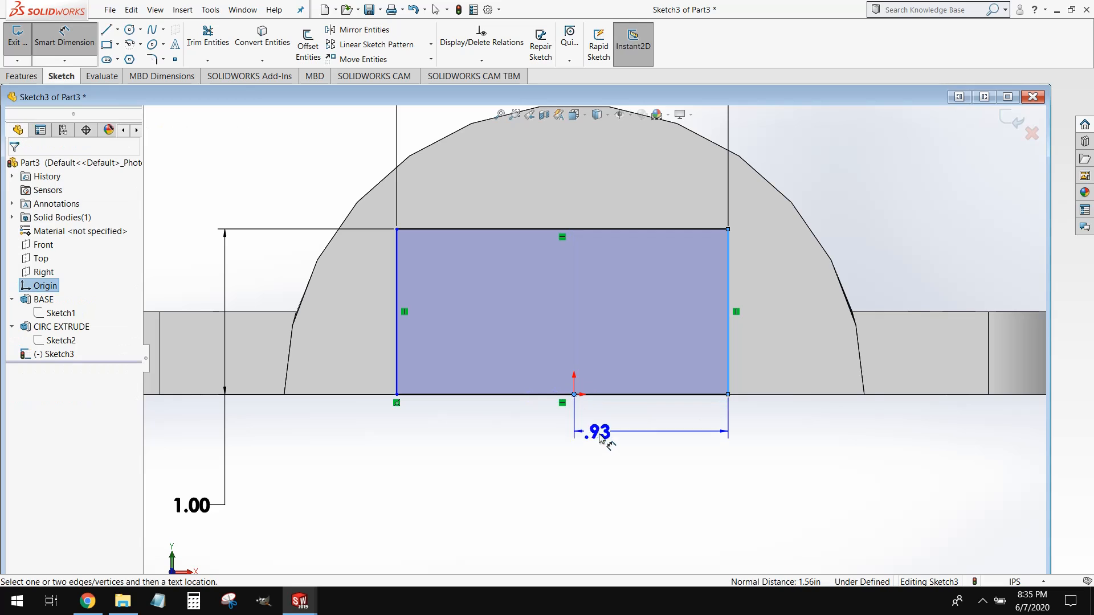
left_click(600, 438)
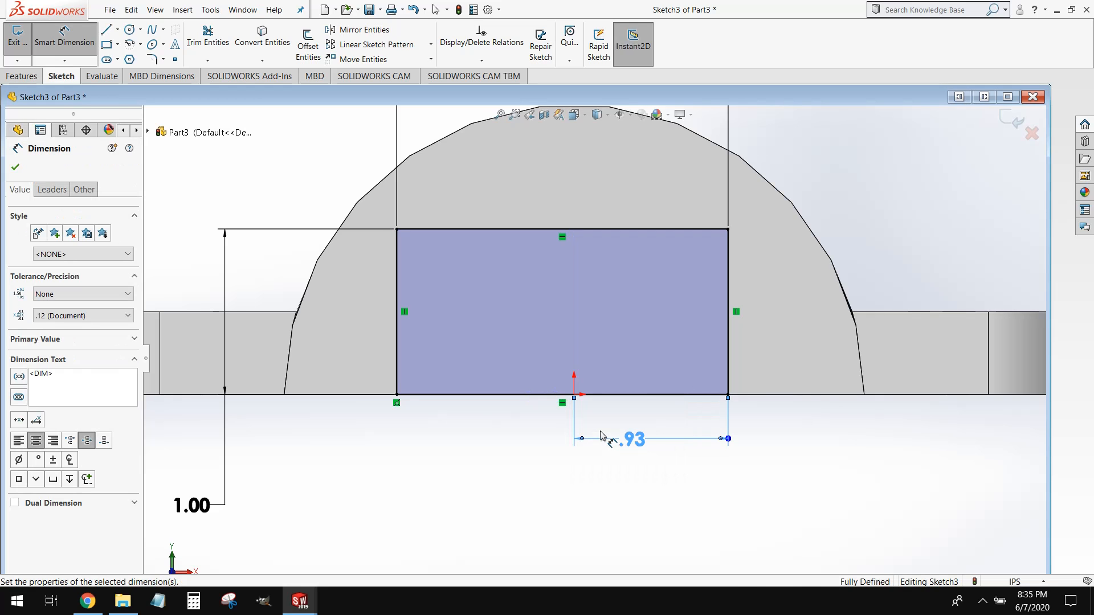
key("Return")
Move the rectangle's height and width dimensions closer to its left and top sides.
scroll(604, 434, "up", 2)
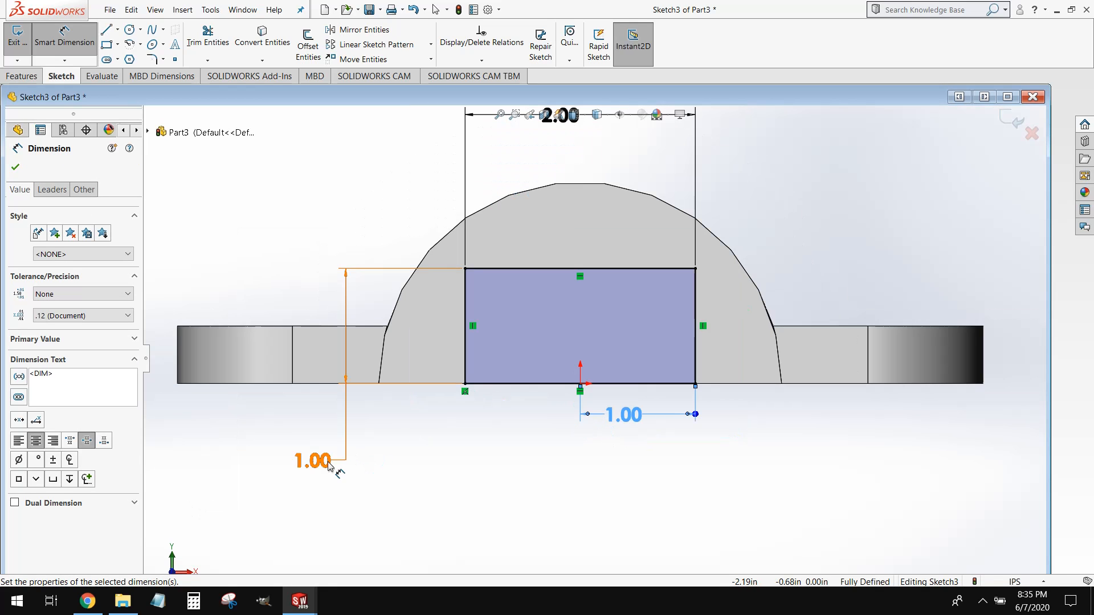
left_click_drag(329, 466, 419, 329)
left_click(294, 151)
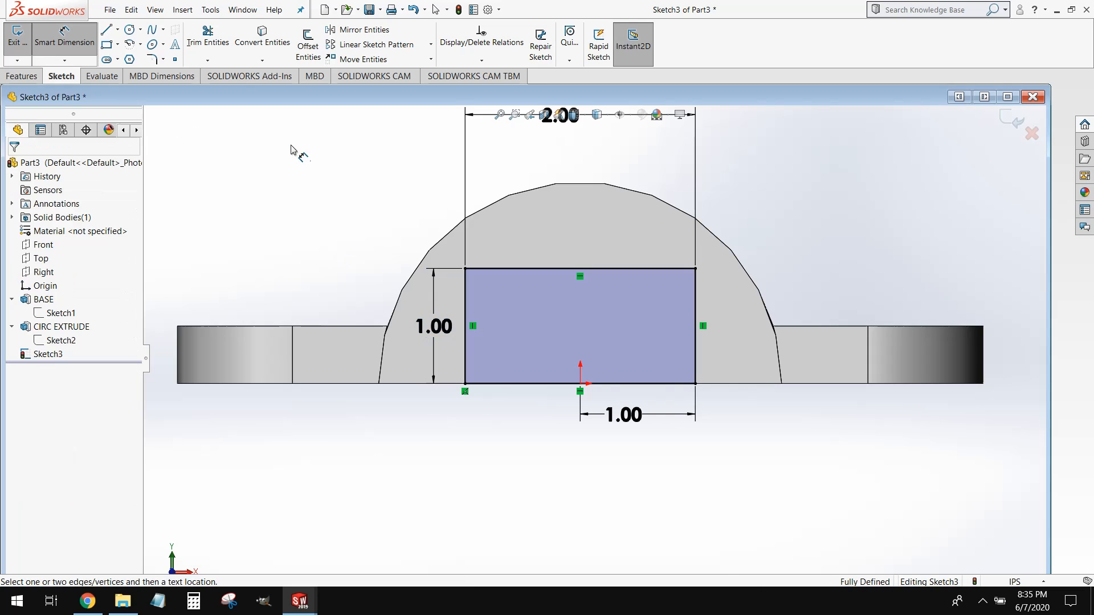
scroll(565, 173, "up", 2)
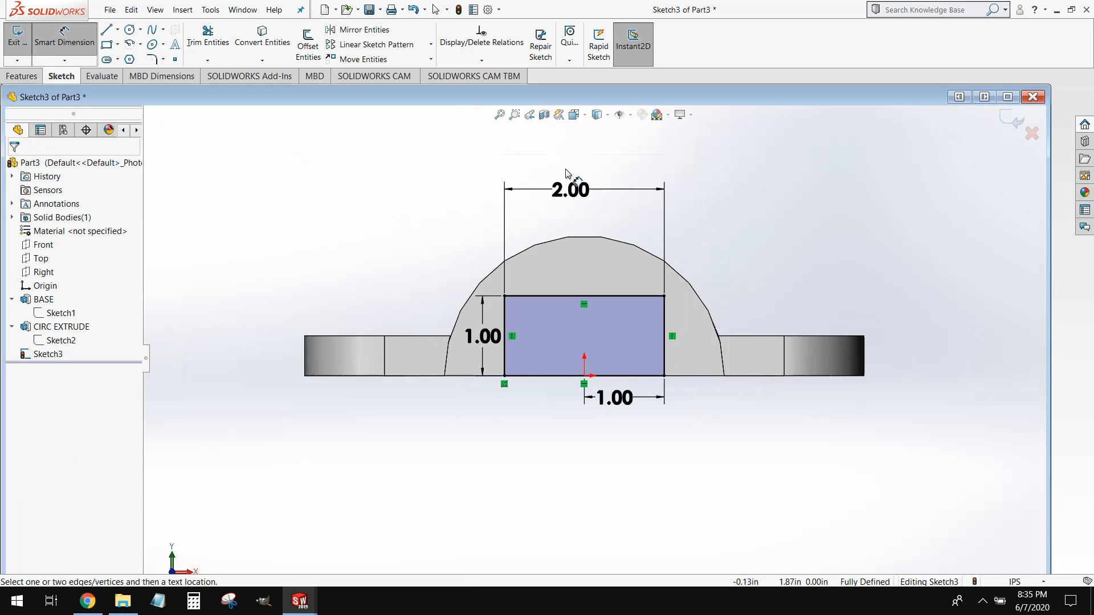
scroll(565, 172, "up", 1)
left_click_drag(572, 218, 584, 290)
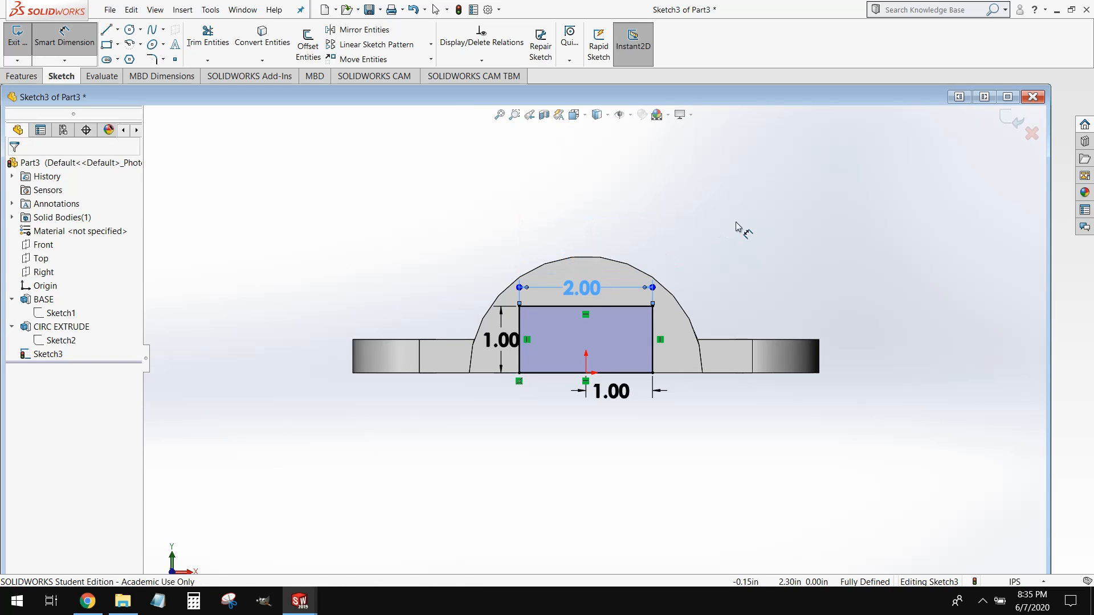
left_click(566, 403)
scroll(566, 403, "down", 2)
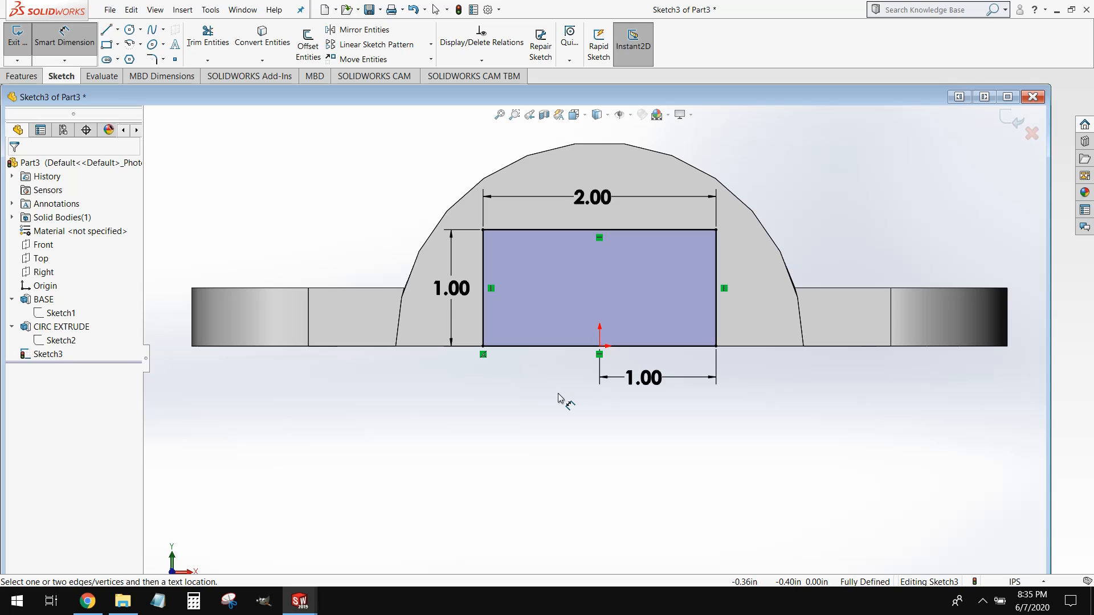
Cut the rectangle through the half-round body with an Extruded Cut set to Through All.
left_click(21, 76)
left_click(196, 54)
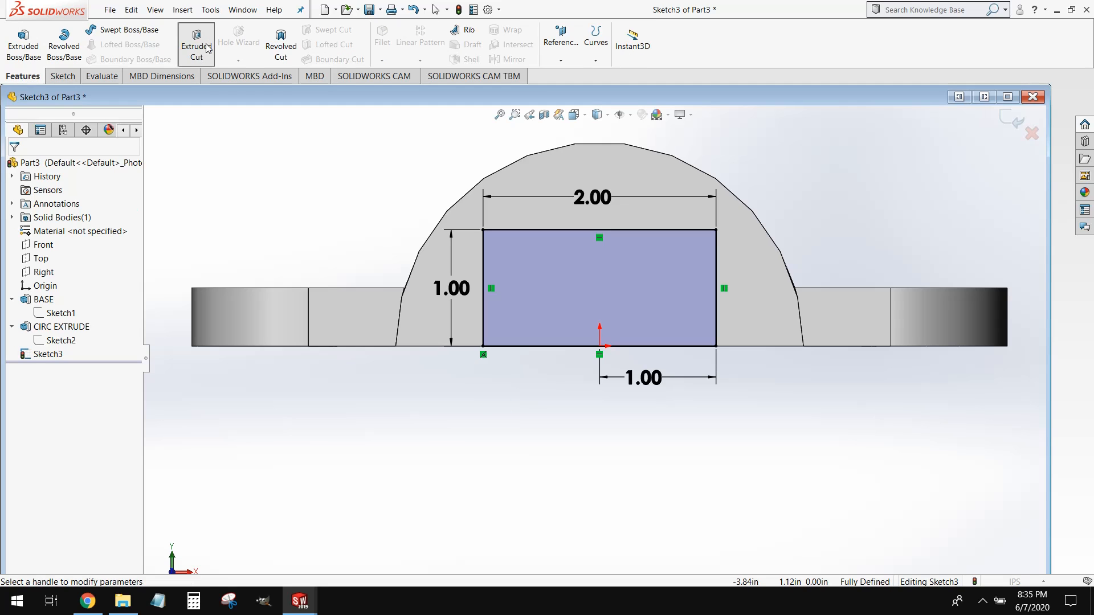
left_click(71, 245)
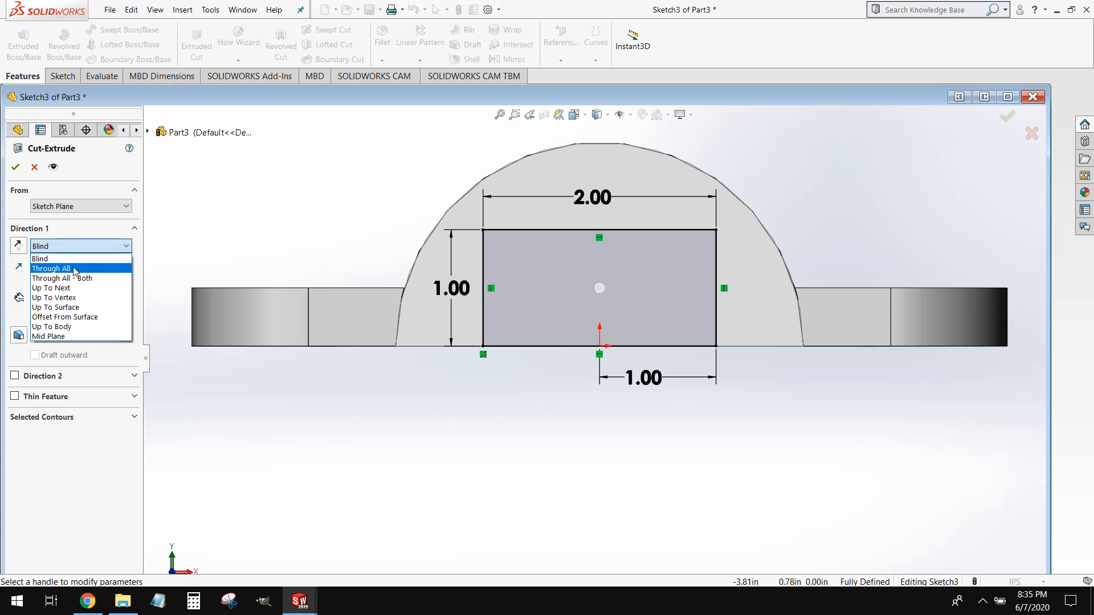
left_click(76, 271)
mouse_move(512, 256)
middle_mouse_down()
mouse_move(479, 246)
mouse_move(450, 273)
mouse_move(389, 285)
mouse_move(468, 262)
middle_mouse_up()
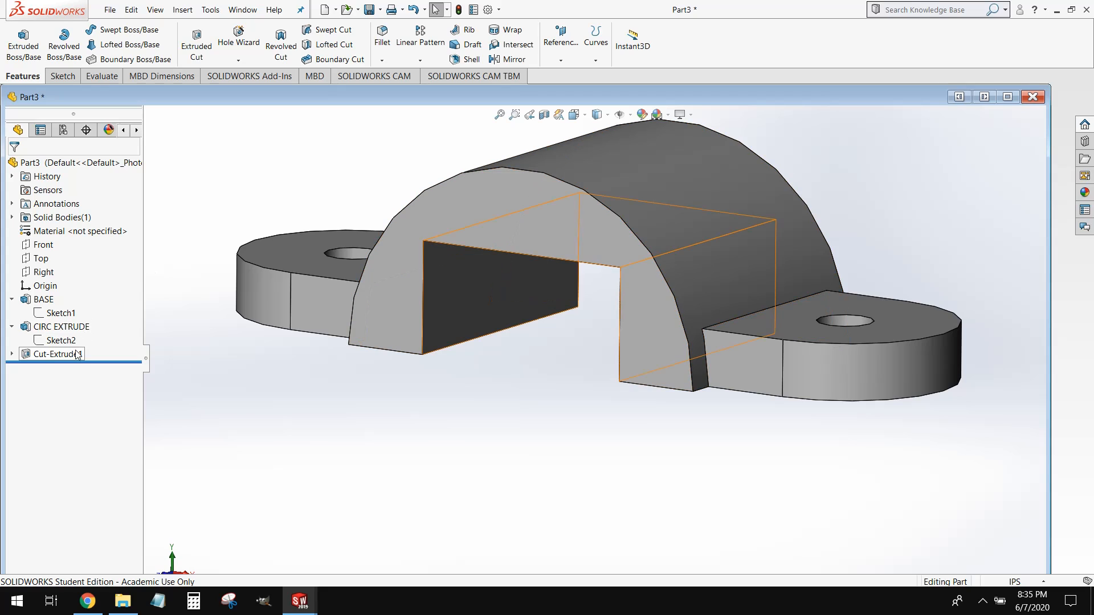
Rename the rectangular cut feature as RECT CUT.
left_click(68, 357)
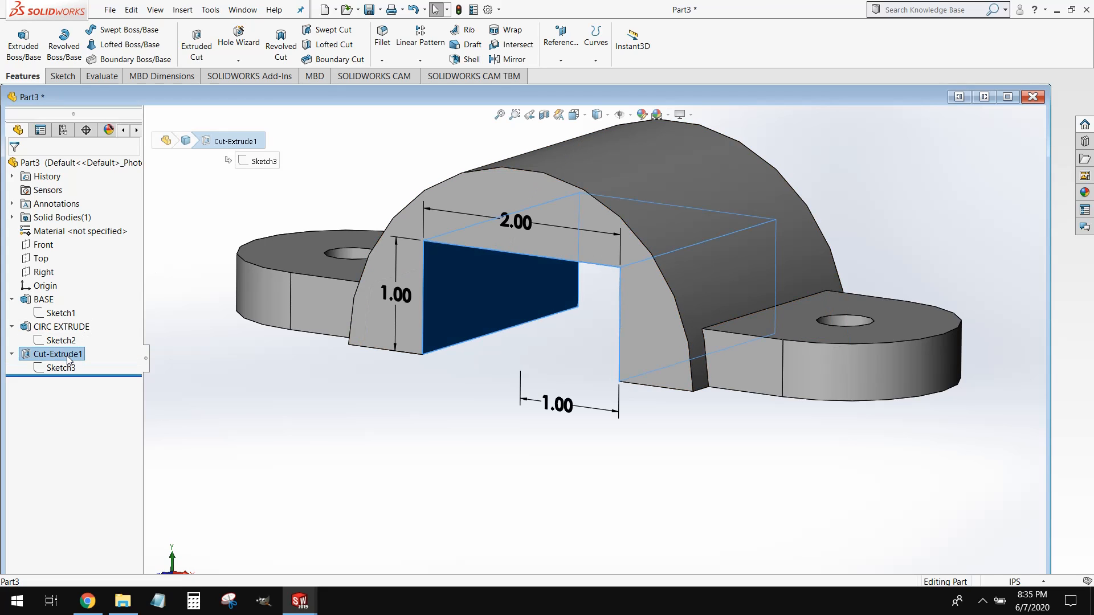
left_click(68, 357)
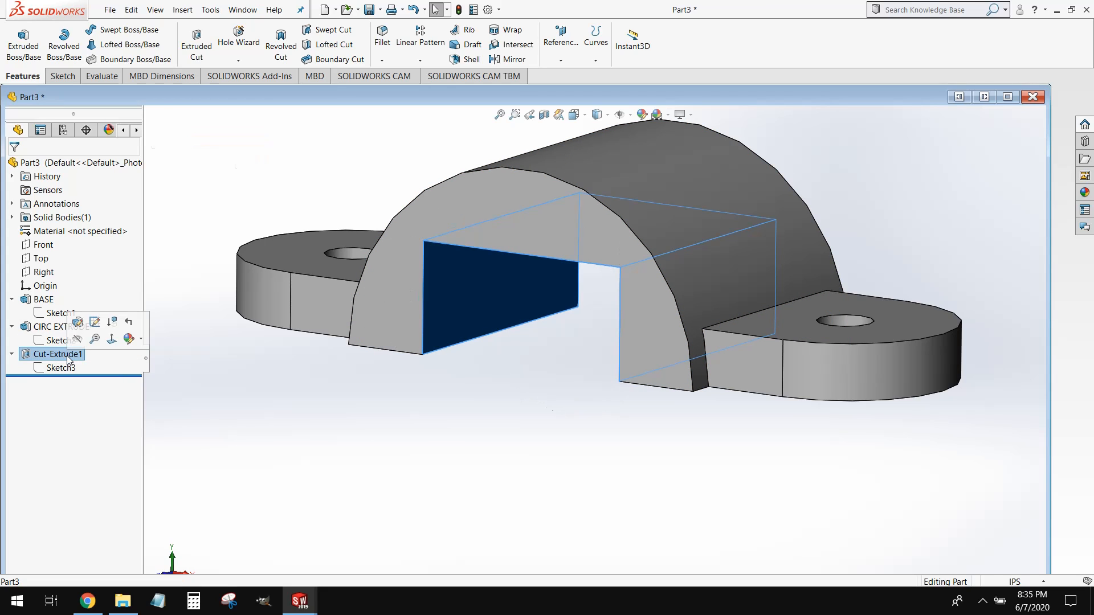
type("REC")
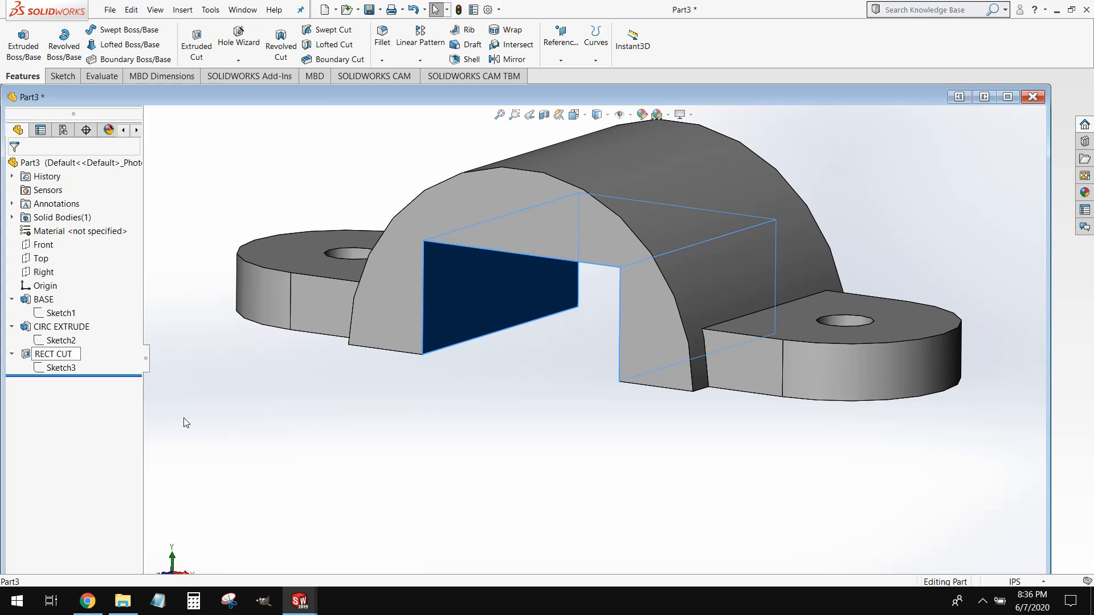
type("T CUT")
left_click(282, 409)
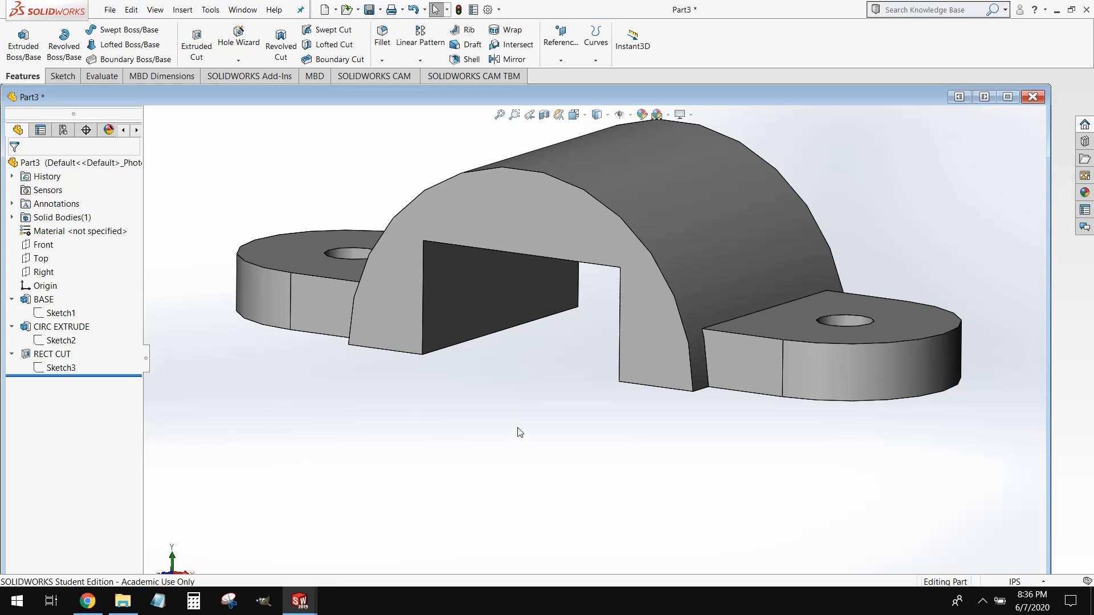
Examine the cut bracket, compare it with the finished 2.5U-BRACKET part, and return to Part3.
middle_click_drag(517, 434, 484, 469)
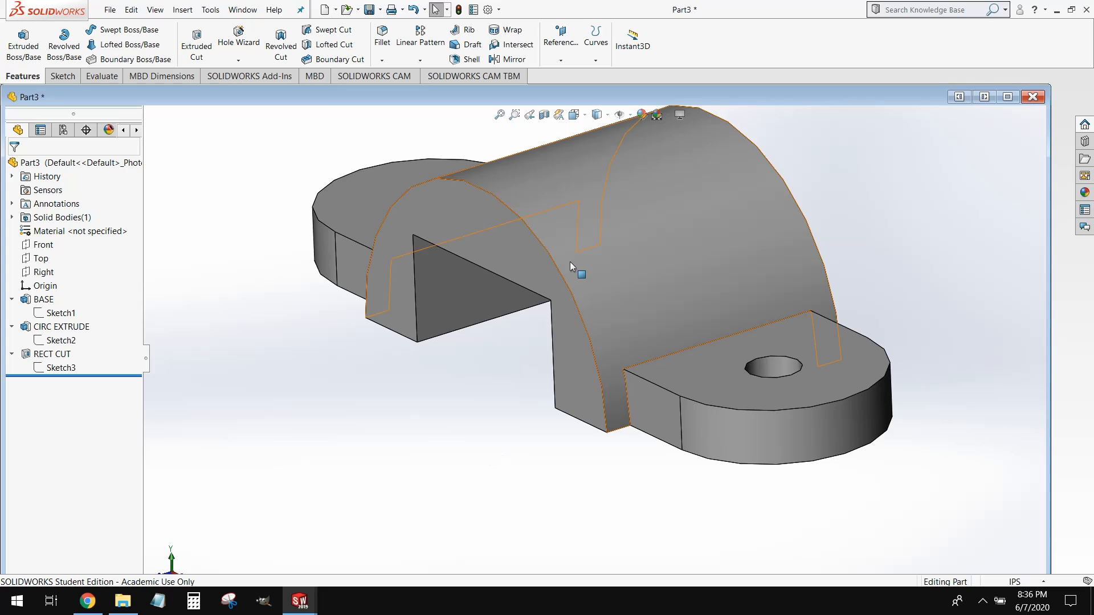
key("f")
mouse_move(299, 601)
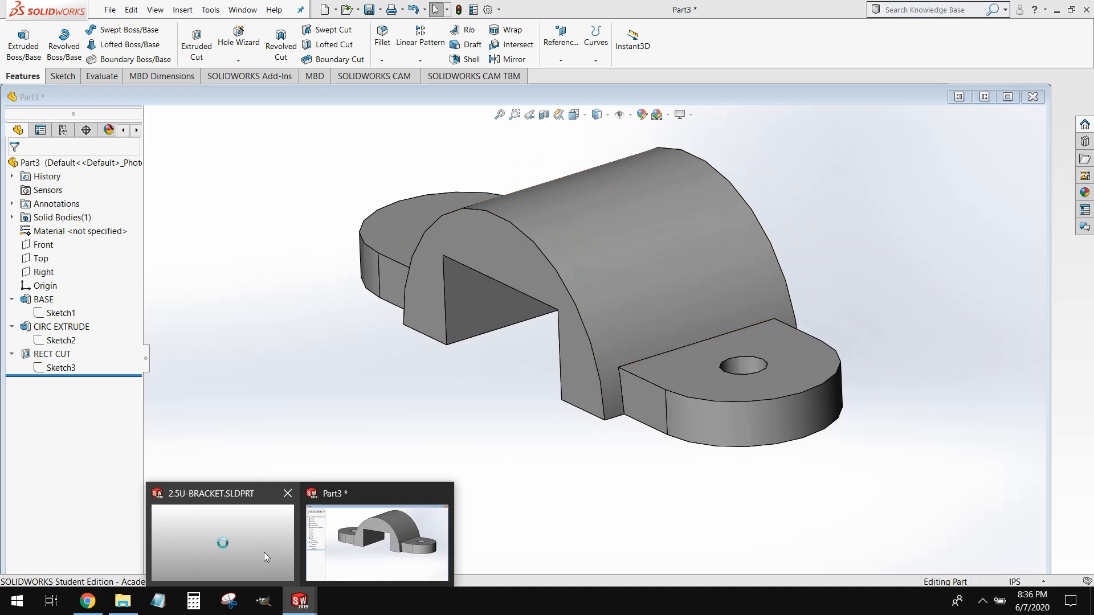
left_click(265, 552)
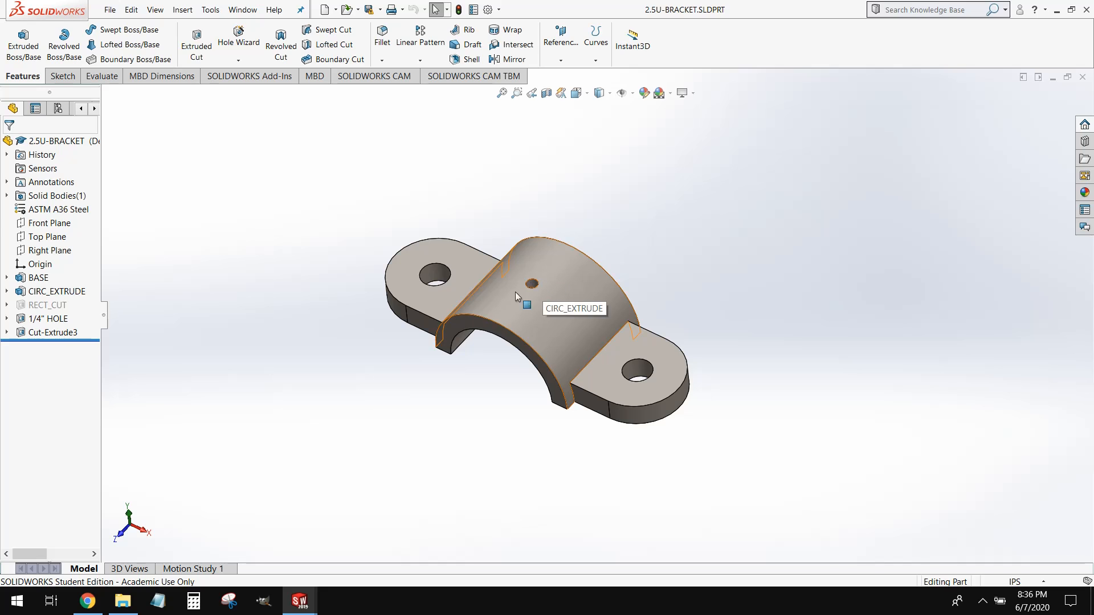
left_click(1054, 78)
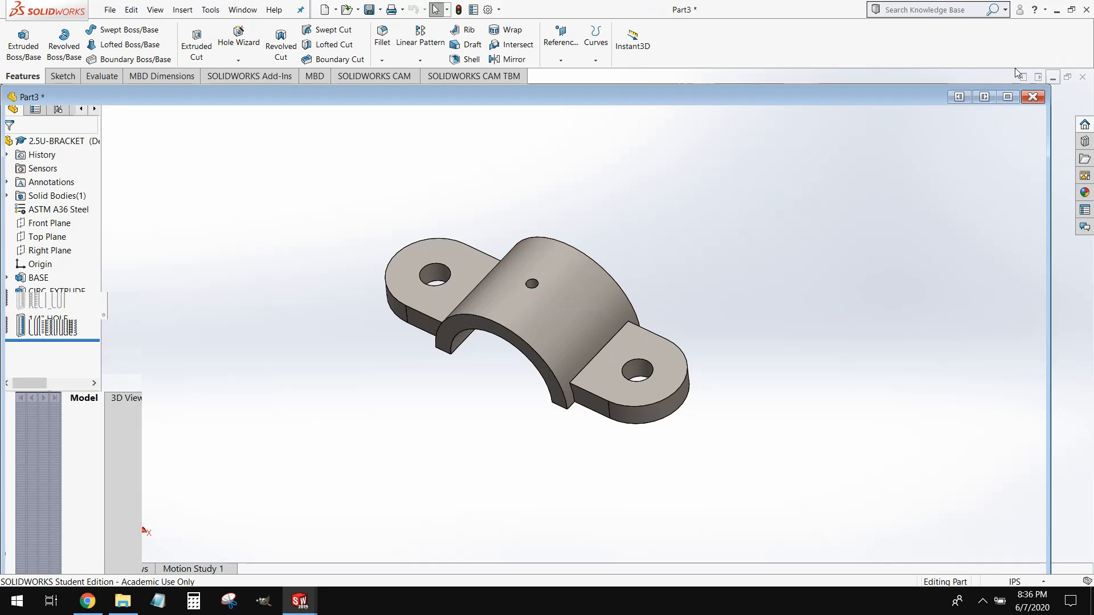
On the inner top face of RECT CUT, sketch a circle of about 0.24 in radius centred on the origin.
middle_click_drag(509, 309, 600, 302)
left_click(601, 301)
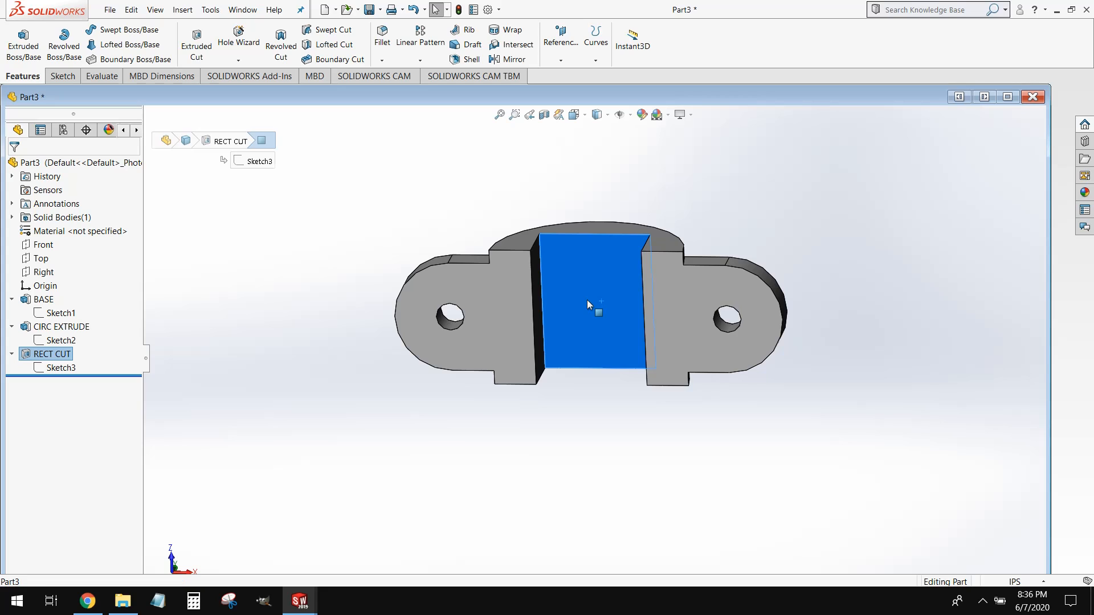
right_click(587, 300)
left_click(614, 283)
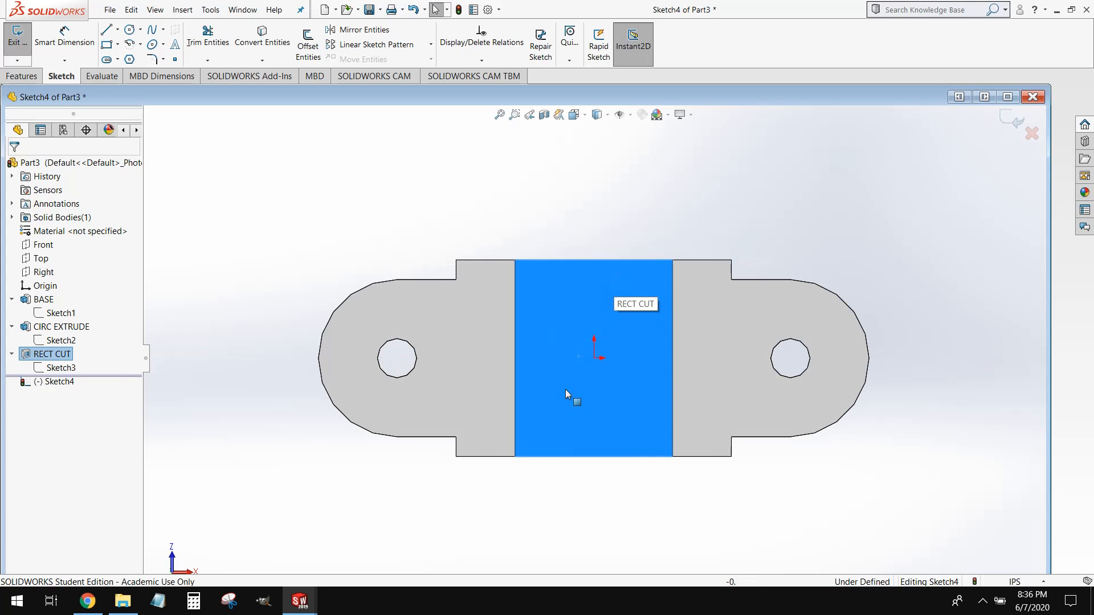
left_click(130, 30)
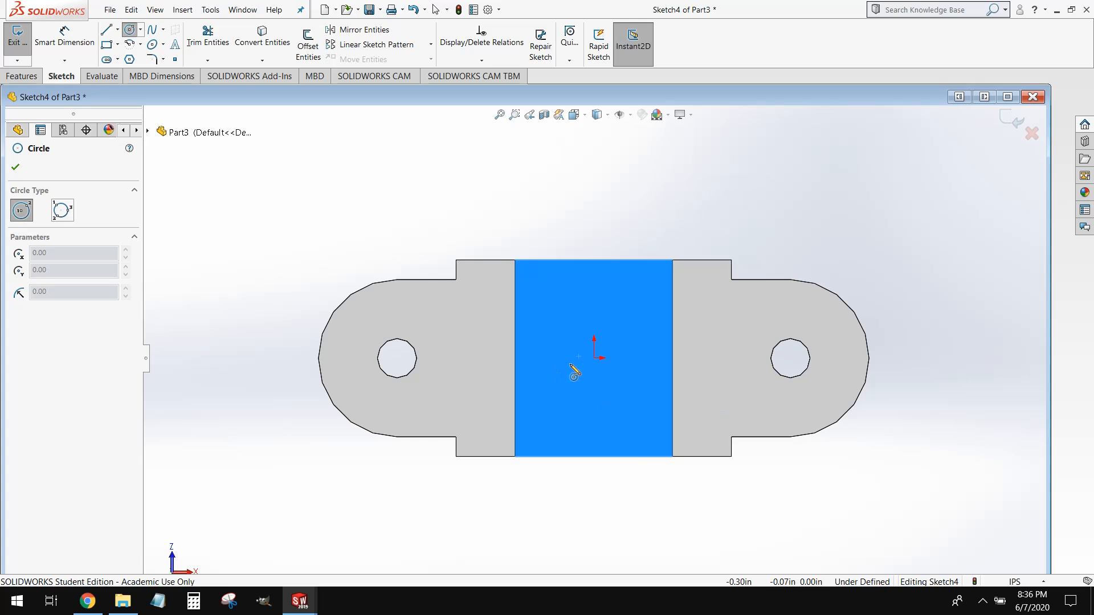
left_click(594, 358)
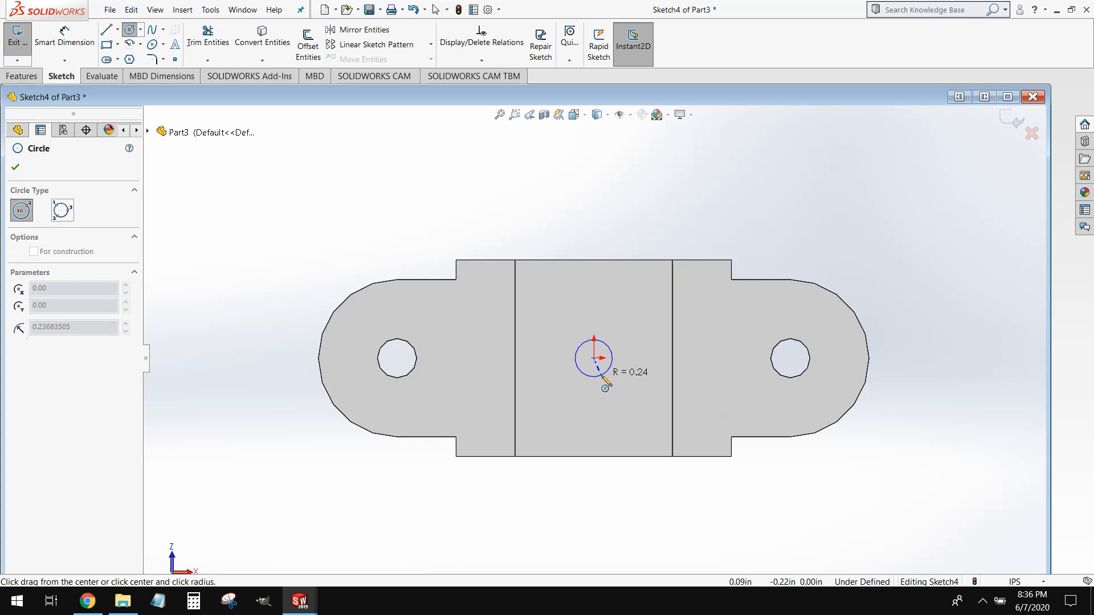
left_click(600, 376)
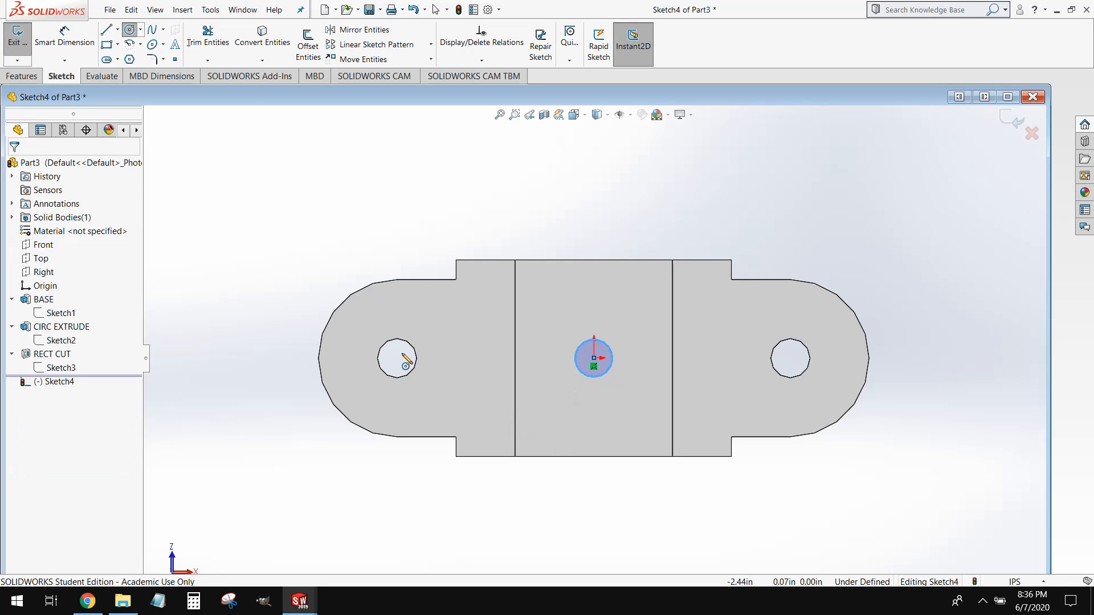
key("Escape")
Dimension the circle's diameter at .25 in, placing the dimension outside the bracket outline.
left_click(83, 38)
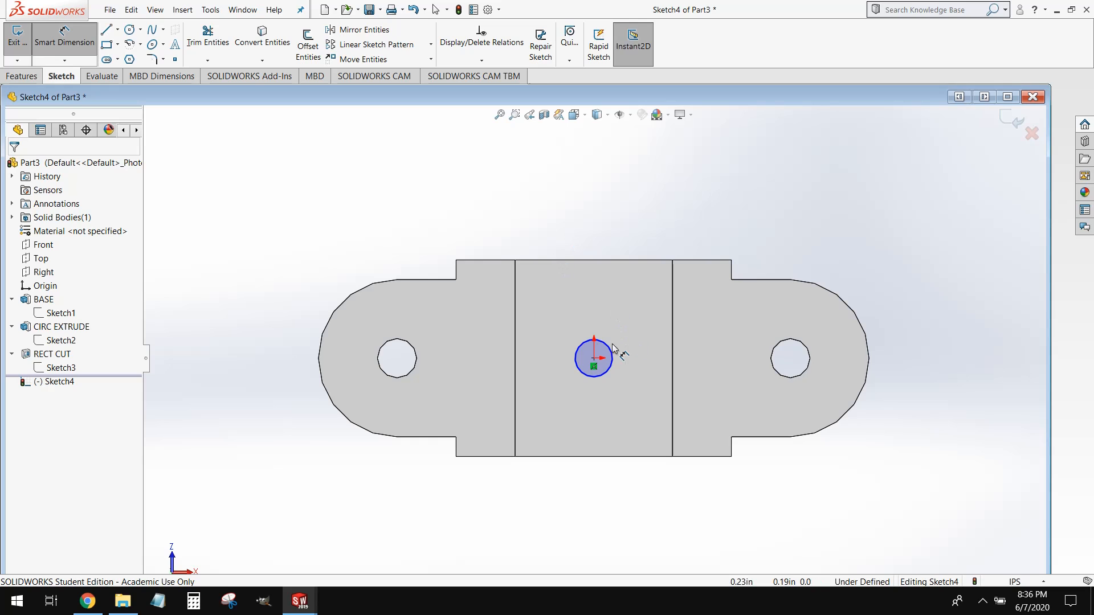
left_click(731, 196)
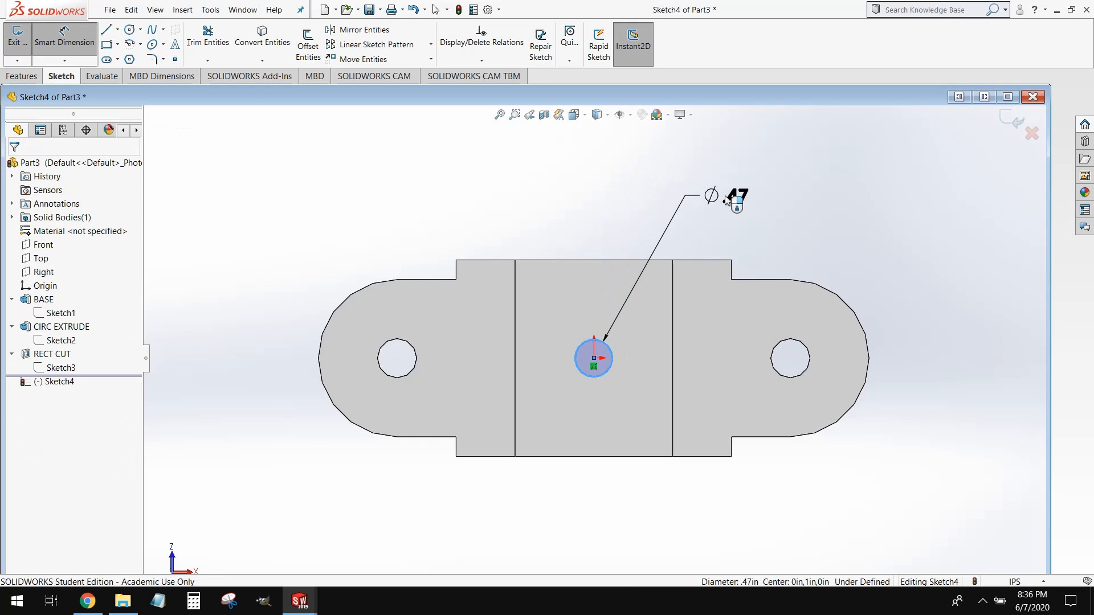
type(".25")
key("Return")
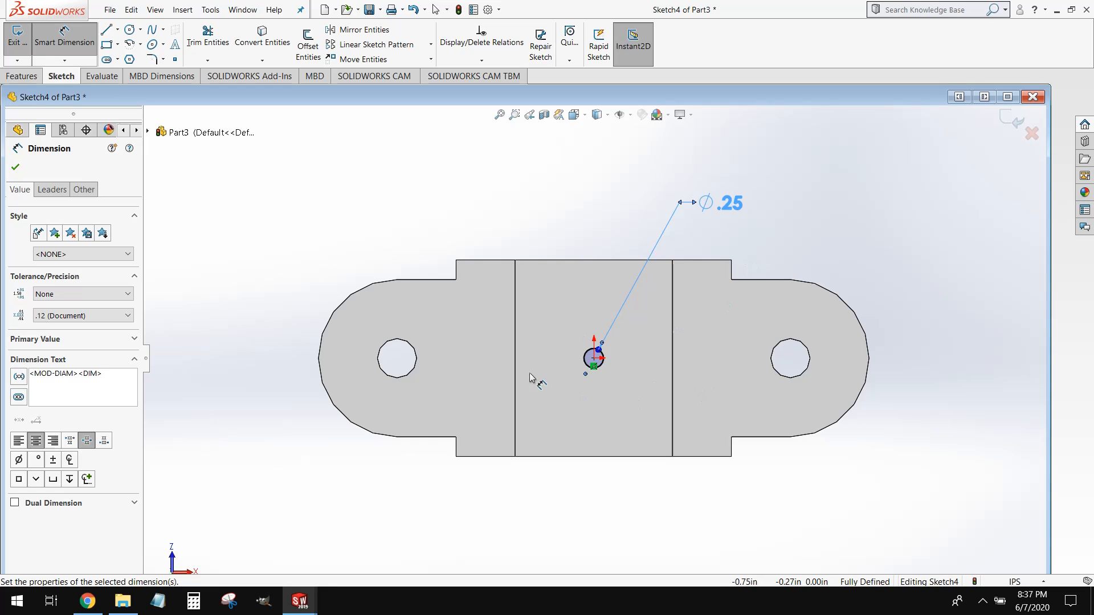
left_click(926, 224)
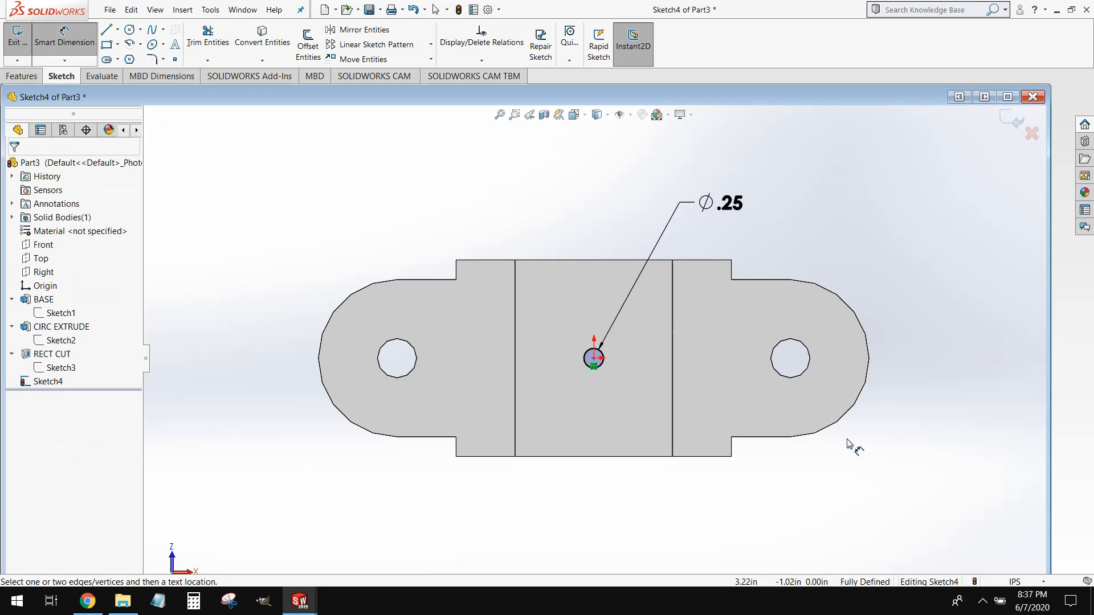
Cut the circle through the half-round body with an Extruded Cut set to Through All.
left_click(10, 94)
left_click(21, 76)
left_click(196, 42)
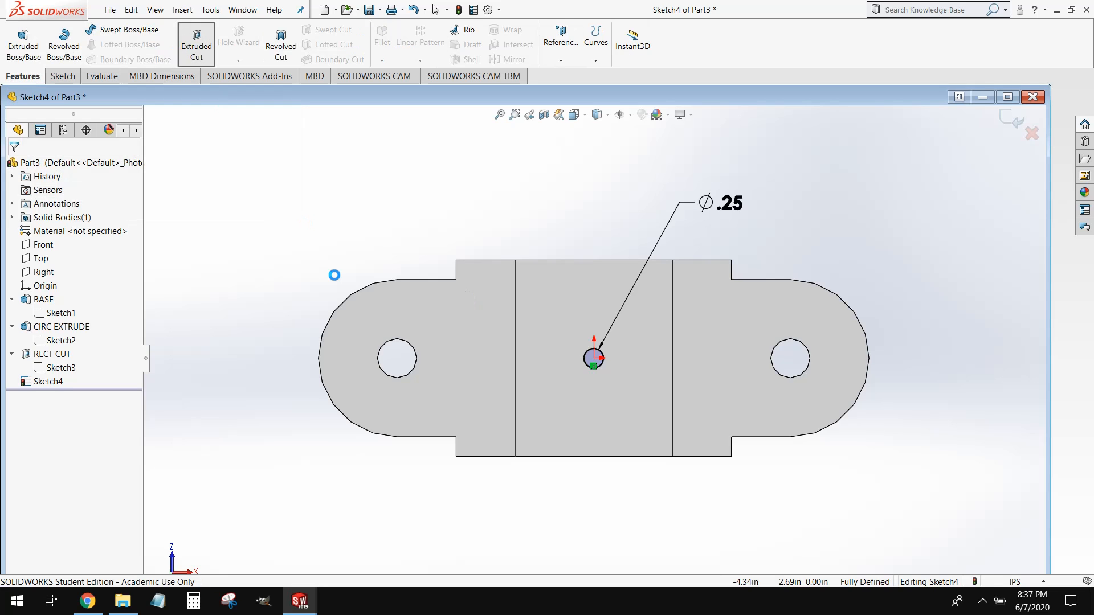
left_click(76, 250)
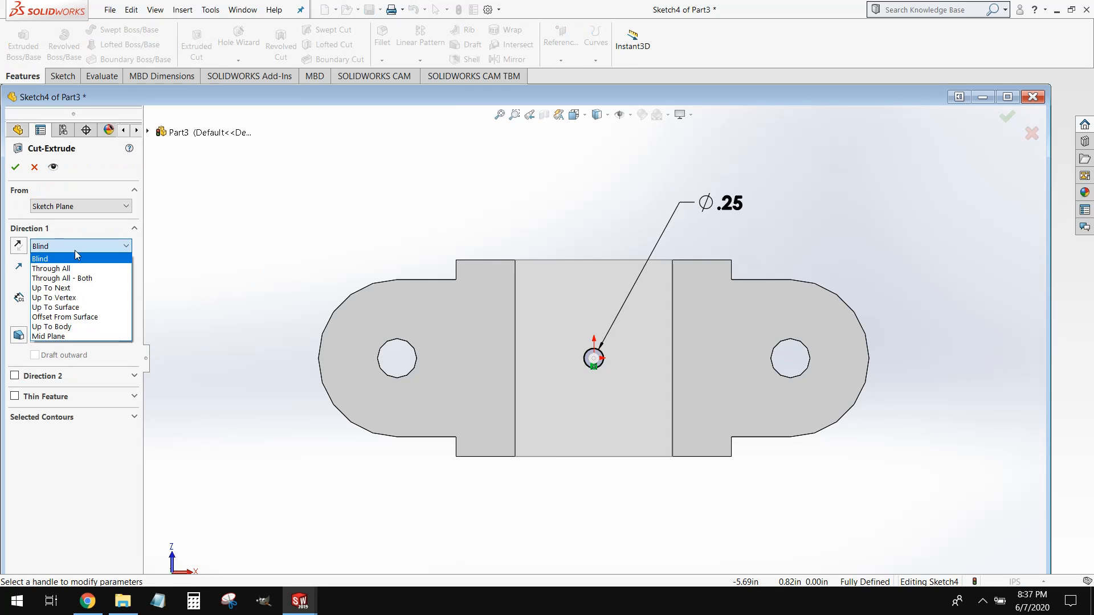
left_click(52, 269)
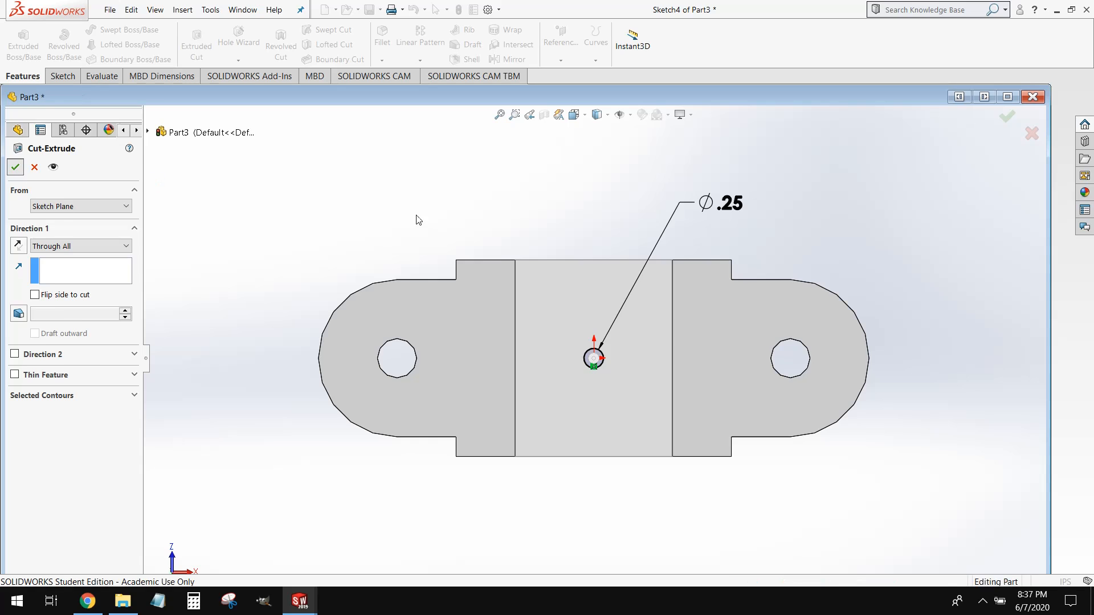
key("Return")
middle_click_drag(555, 217, 522, 505)
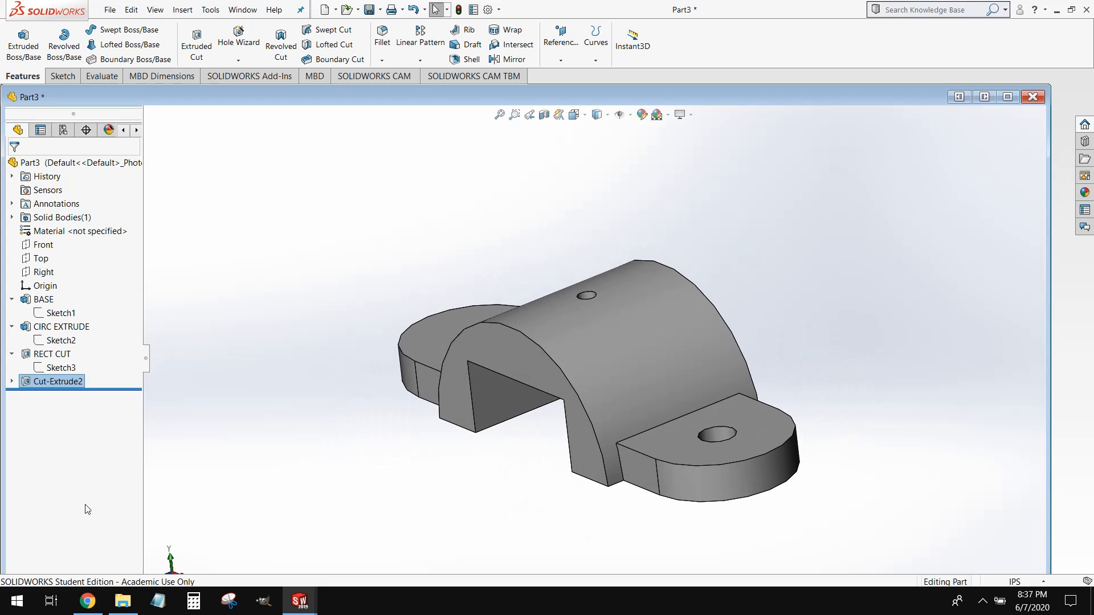
Rename the new circular cut feature as 1/4 HOLE.
right_click(64, 382)
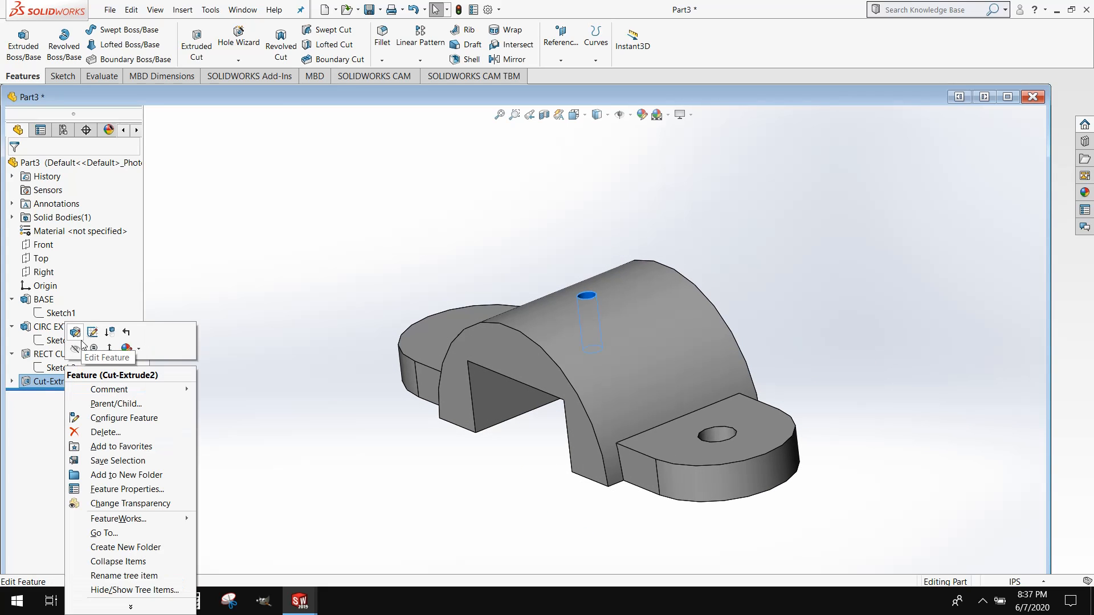
left_click(41, 382)
left_click(41, 382)
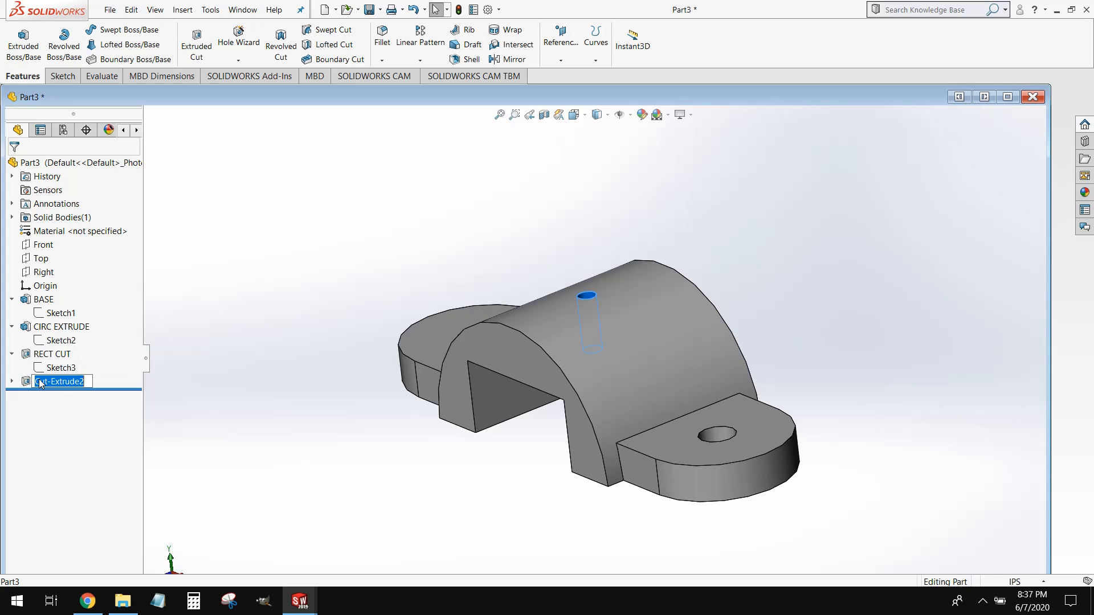
type("1/4 HOLE")
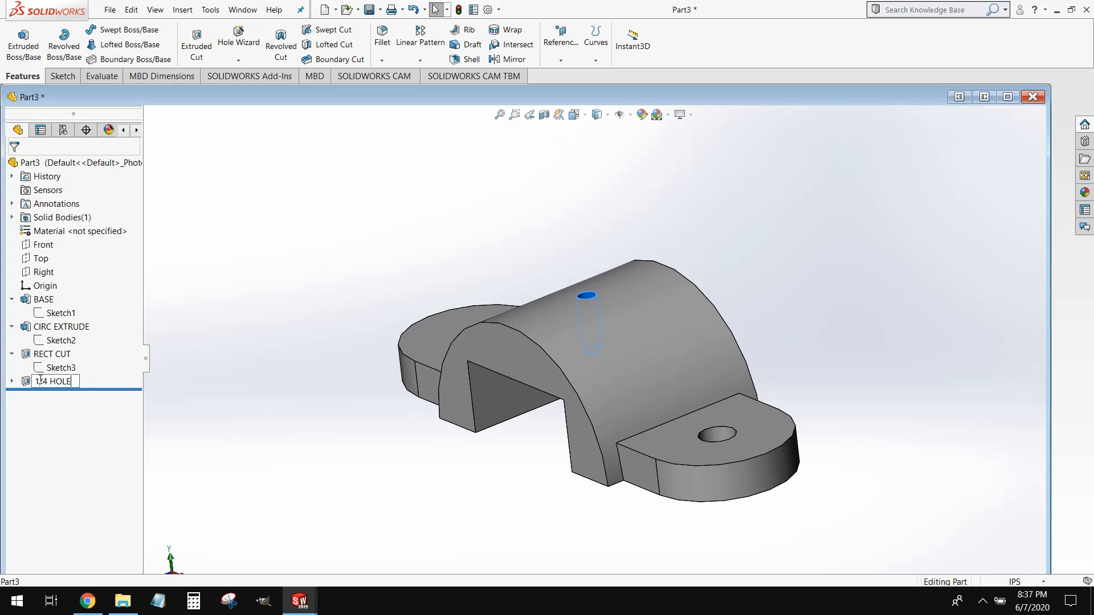
left_click(251, 274)
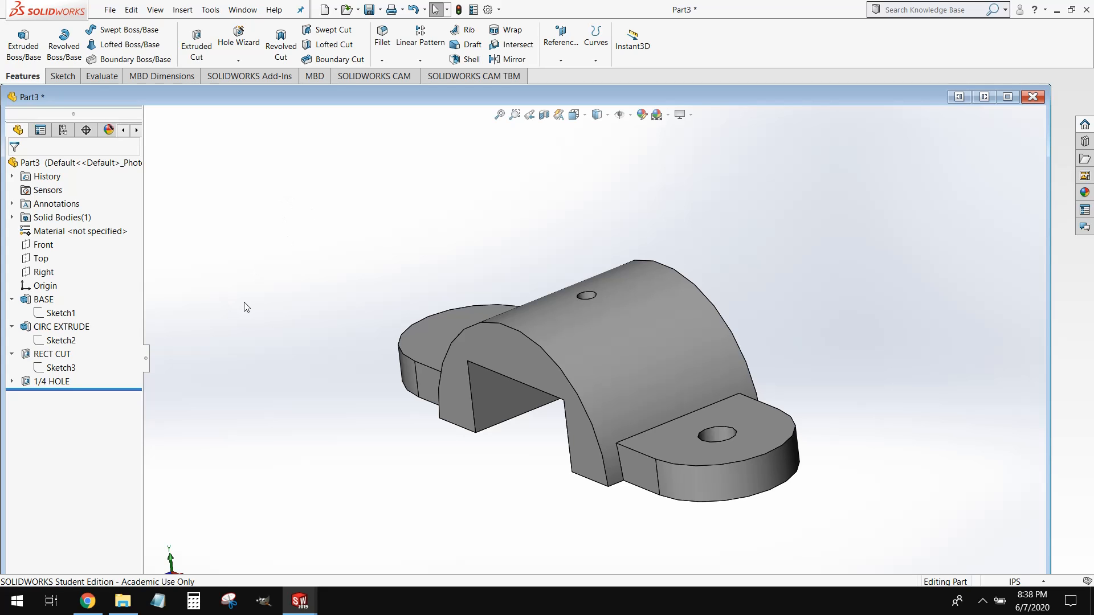
Collapse the RECT CUT, CIRC EXTRUDE and BASE features in the feature tree so their sketches are hidden.
middle_click_drag(341, 333, 638, 390)
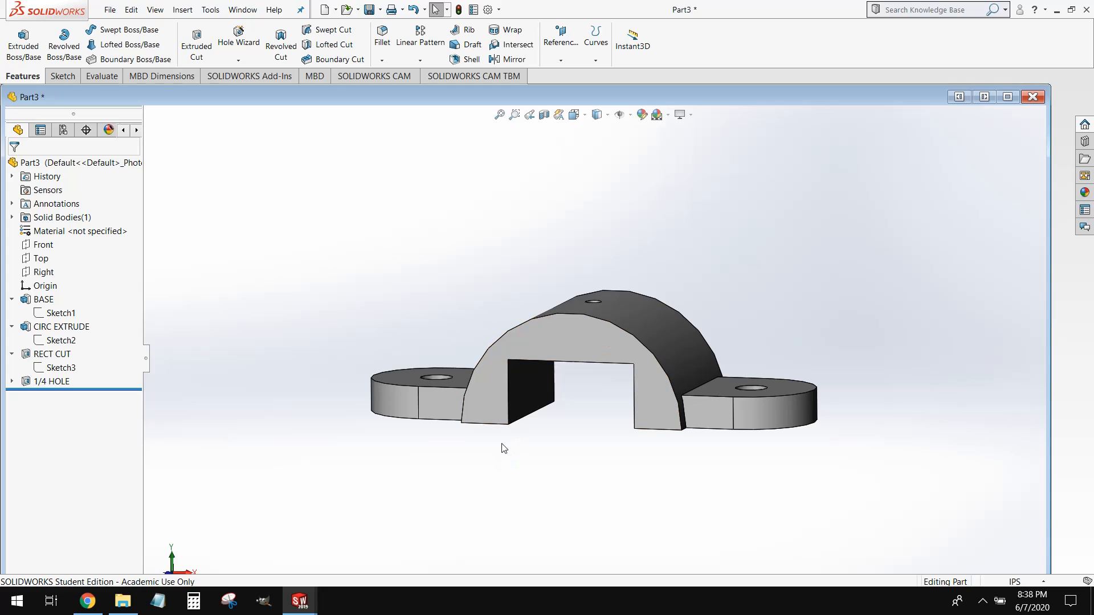
left_click(12, 353)
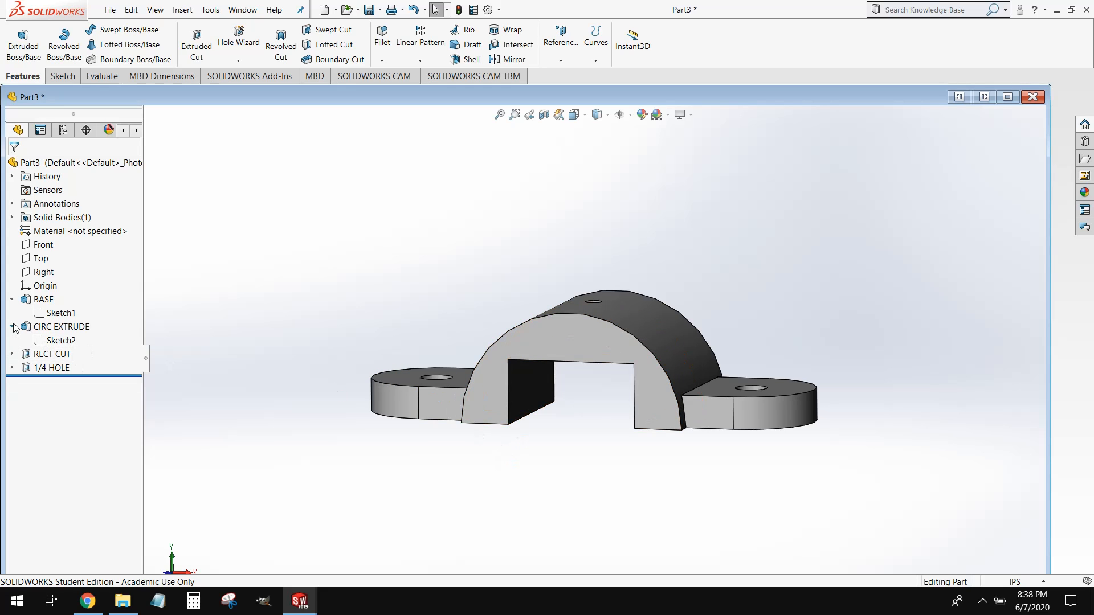
left_click(12, 325)
left_click(12, 300)
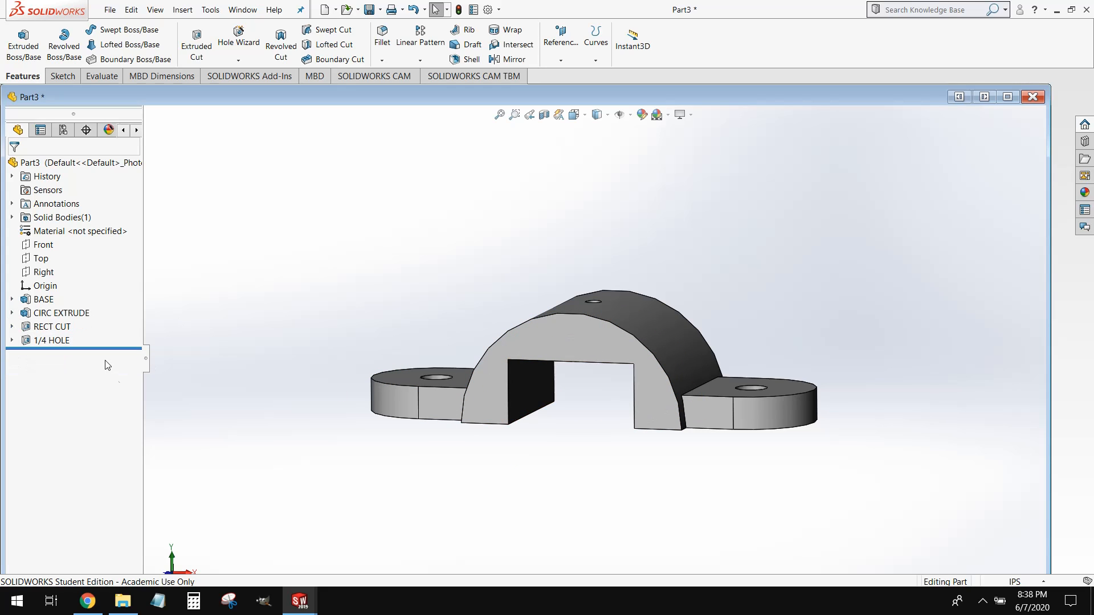
middle_click_drag(532, 427, 482, 423)
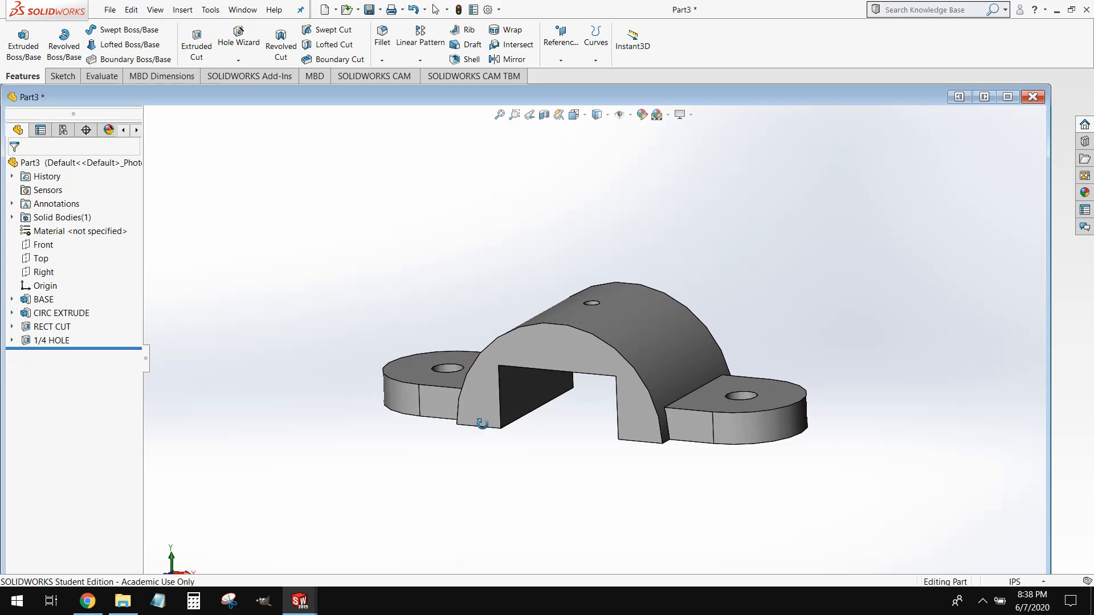
Toggle the suppression of RECT CUT several times to demonstrate its effect on 1/4 HOLE, leaving the cut suppressed.
right_click(48, 333)
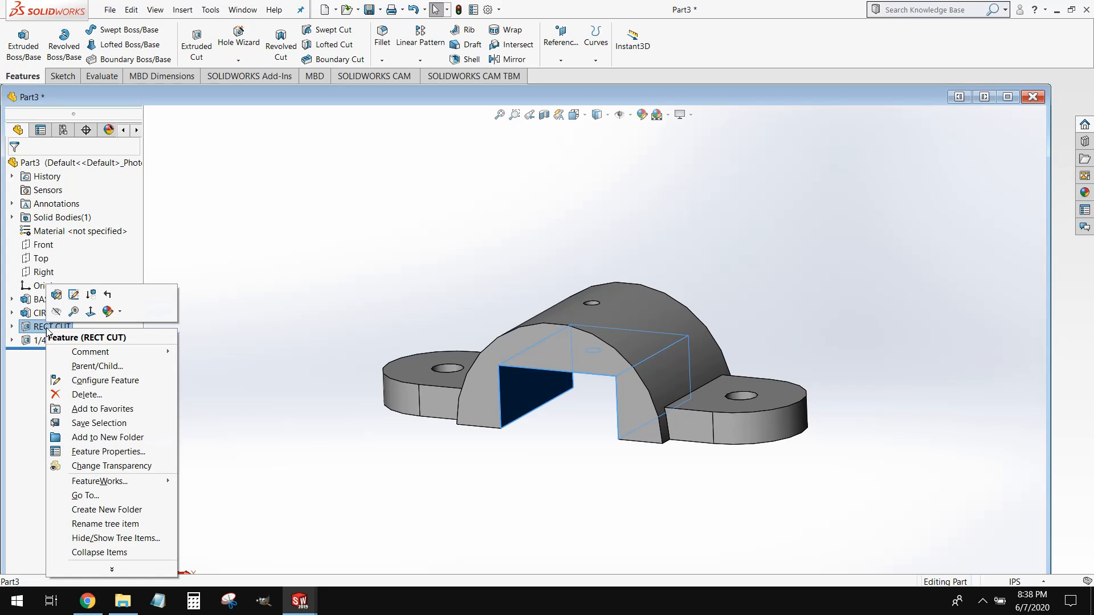
left_click(91, 299)
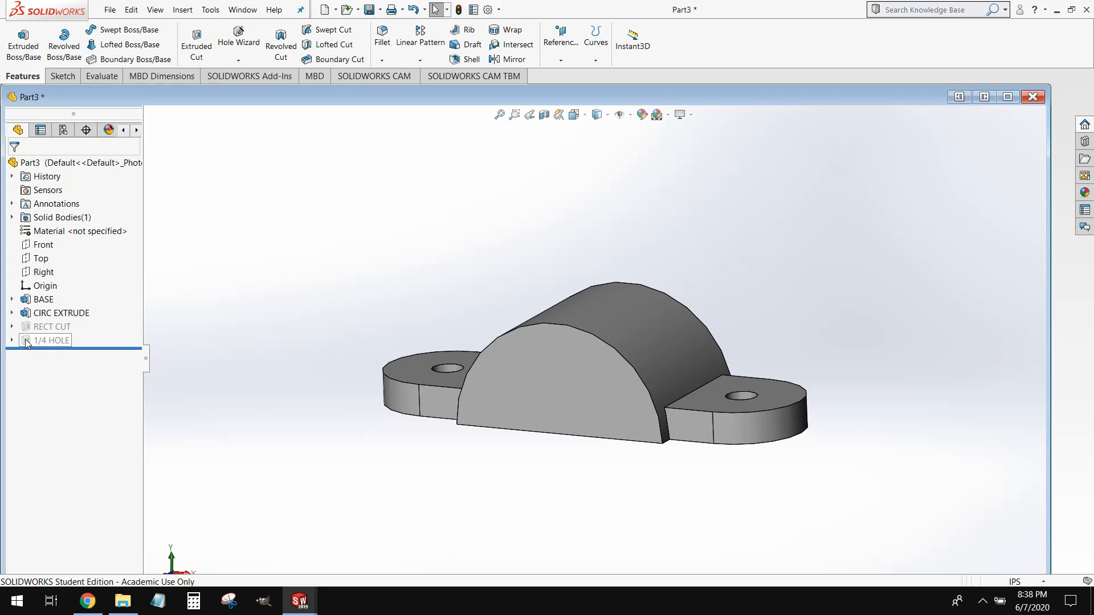
right_click(40, 329)
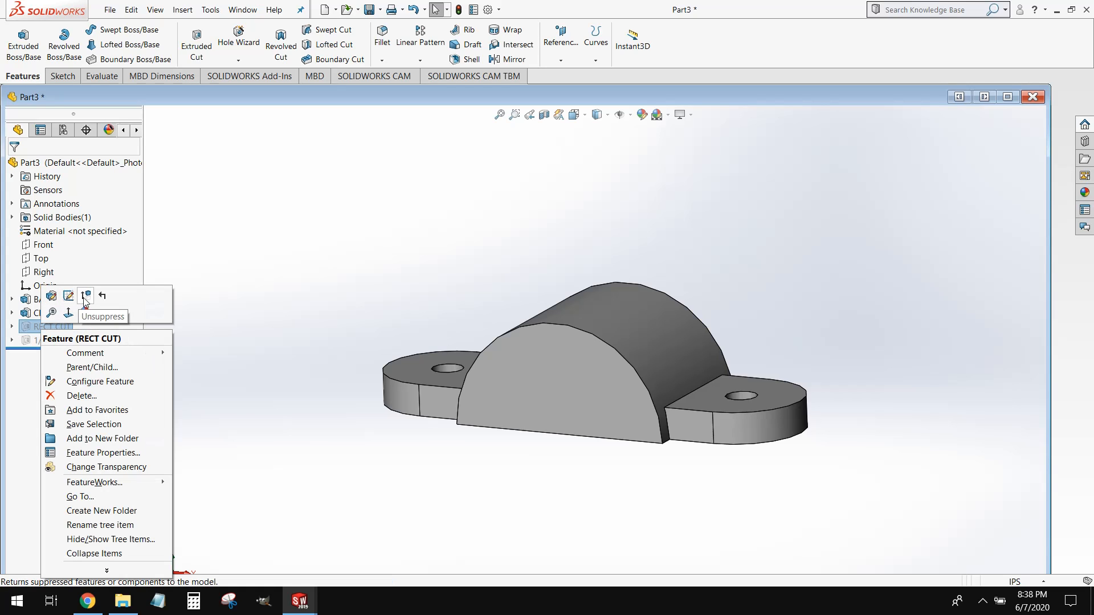
left_click(86, 297)
right_click(63, 329)
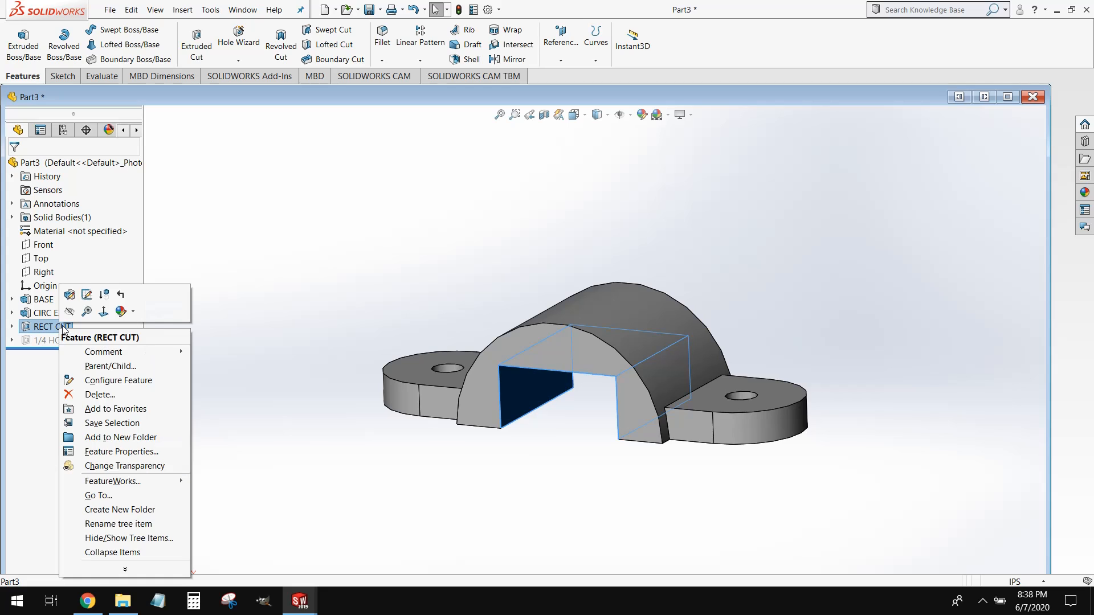
left_click(104, 294)
right_click(70, 328)
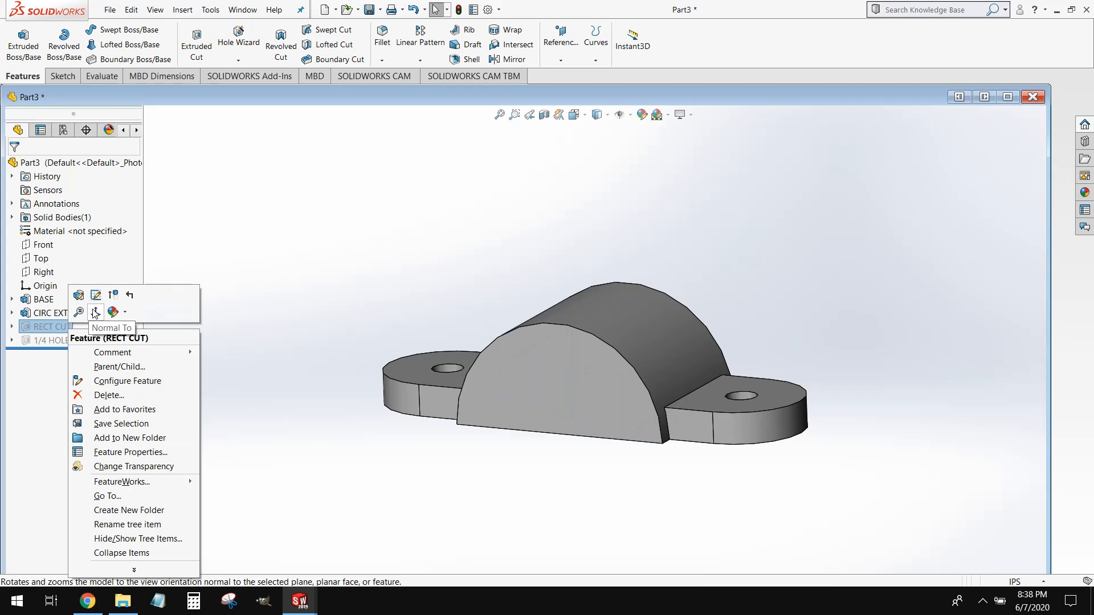
left_click(114, 294)
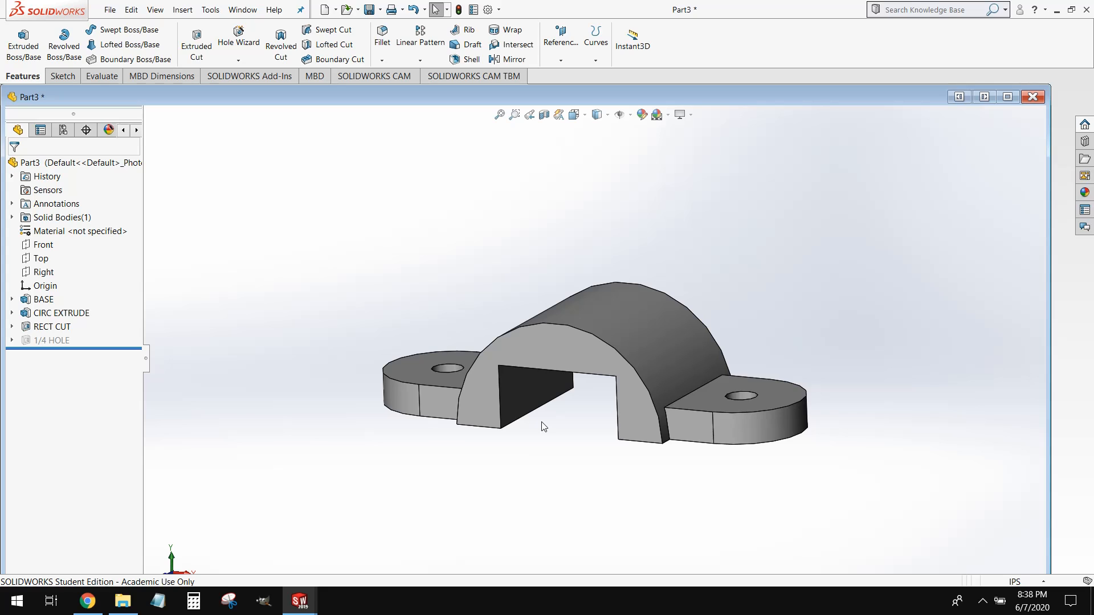
right_click(51, 326)
left_click(85, 292)
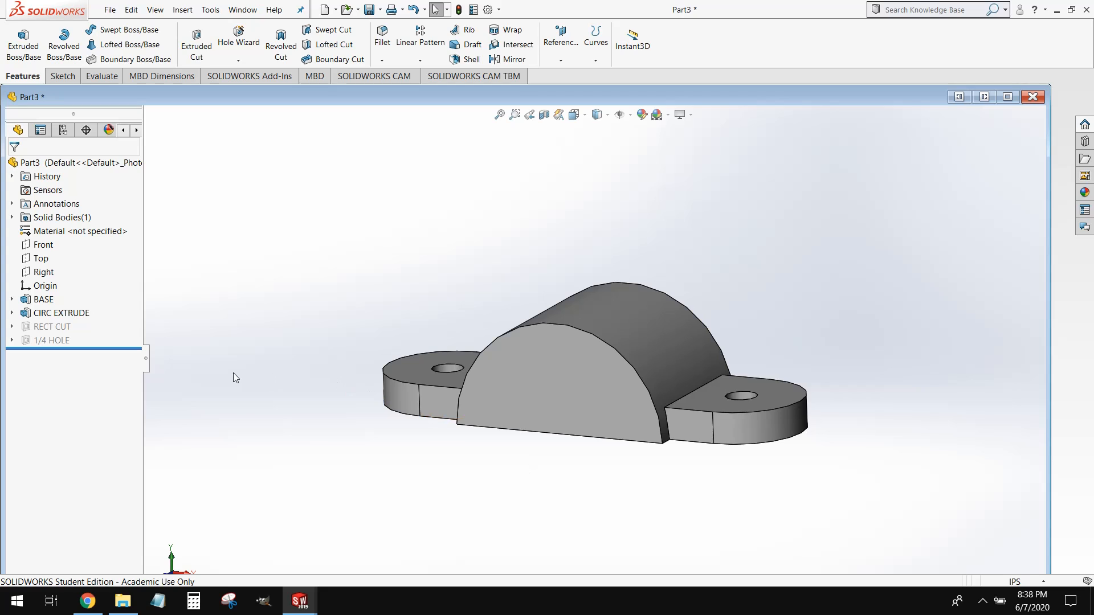
Unsuppress the RECT CUT and 1/4 HOLE features.
right_click(46, 327)
left_click(86, 295)
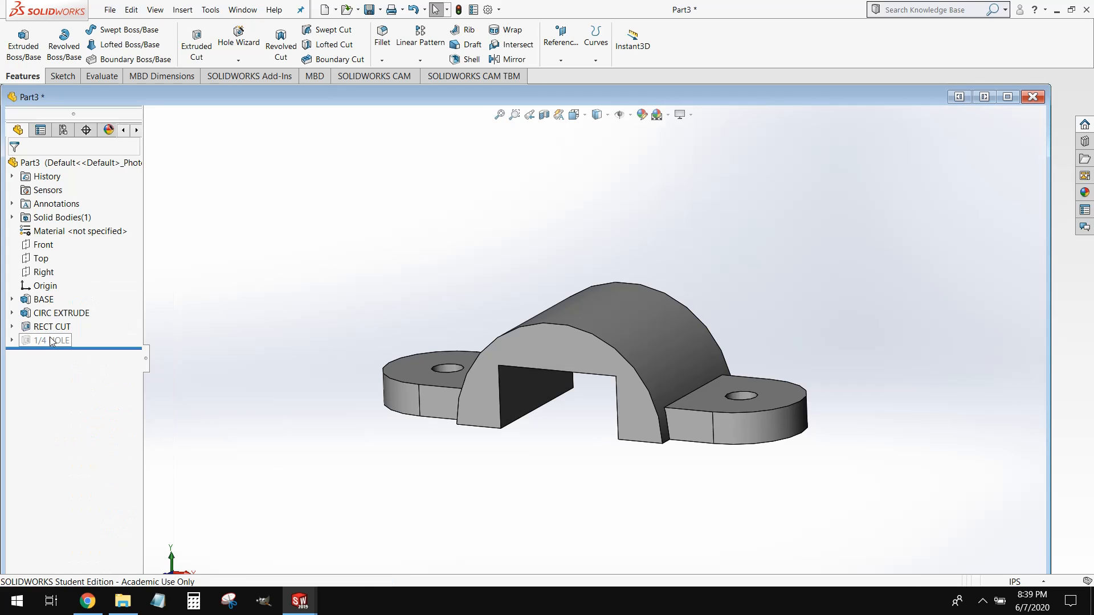
right_click(46, 340)
left_click(96, 306)
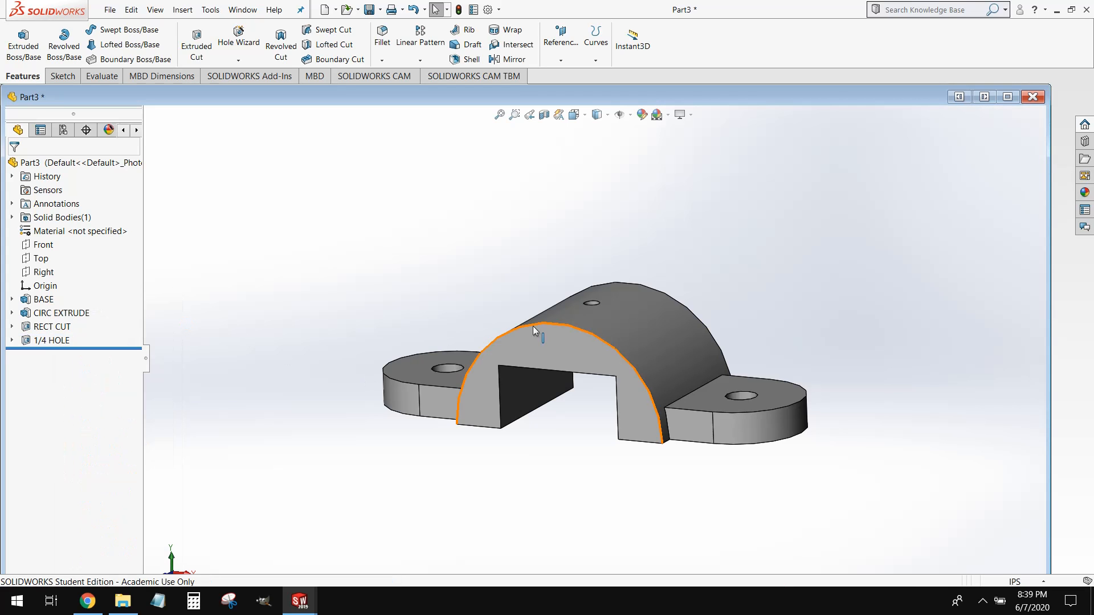
Examine the RECT CUT face and 1/4 HOLE from the bracket's underside, and expand 1/4 HOLE to its sketch.
middle_click_drag(532, 326, 569, 279)
left_click(567, 326)
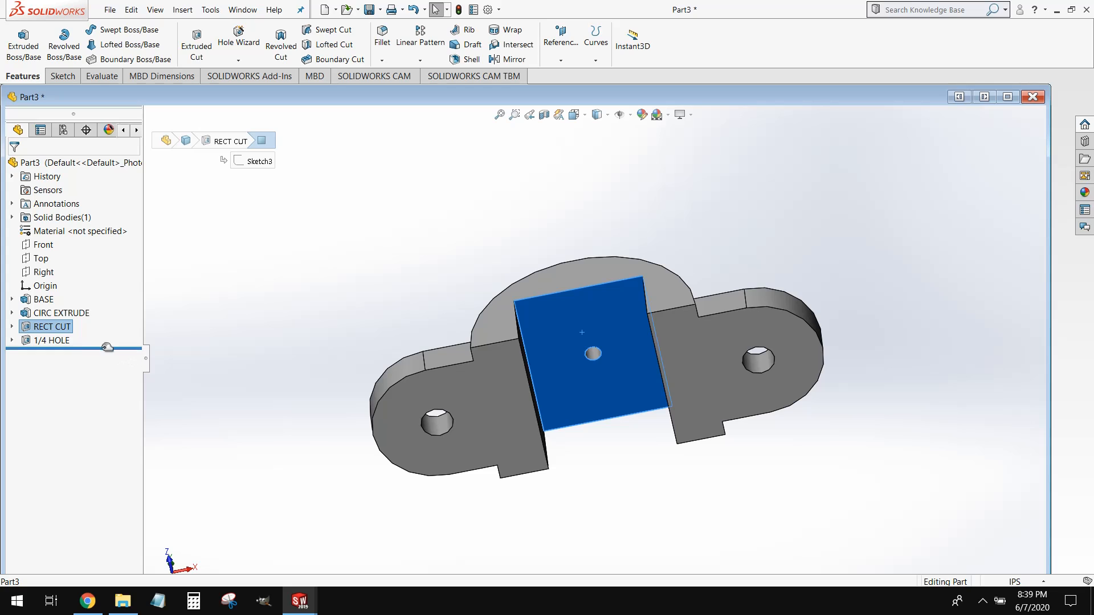
left_click(462, 264)
scroll(593, 389, "down", 3)
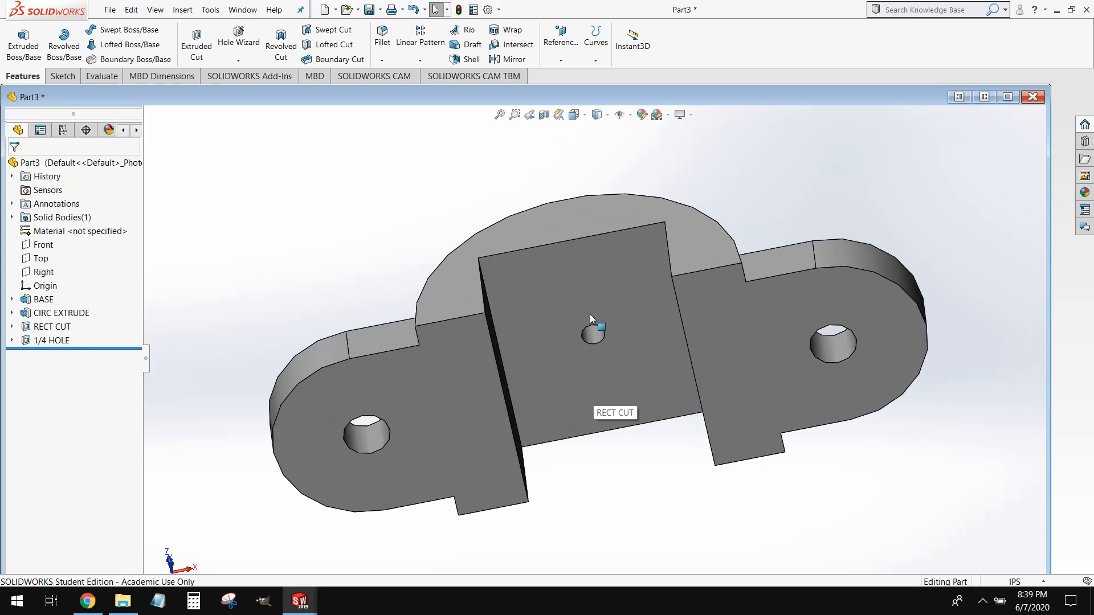
left_click(594, 336)
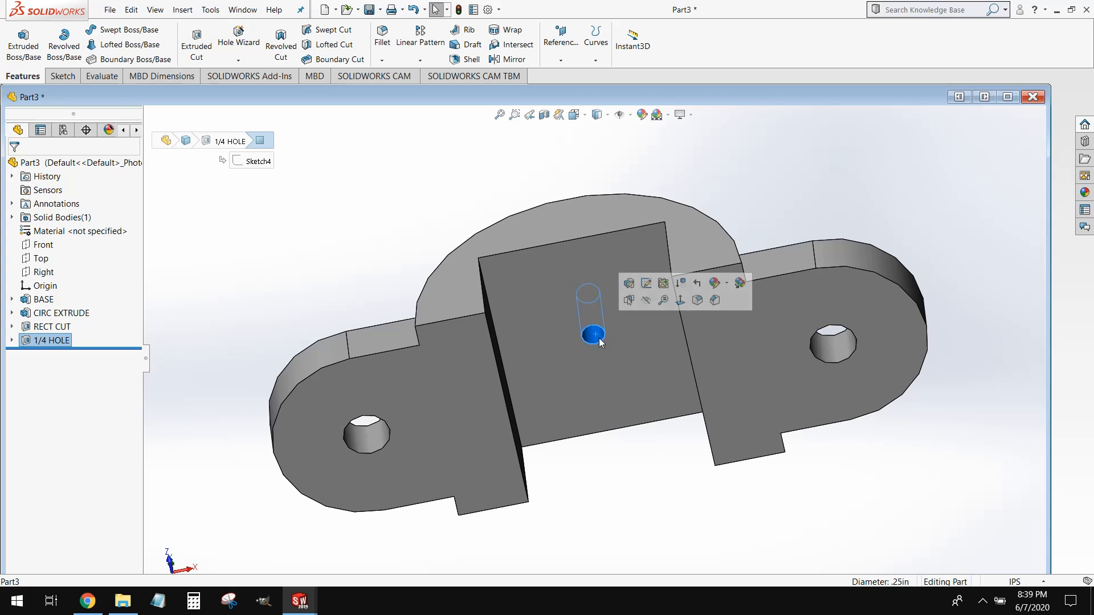
left_click(157, 310)
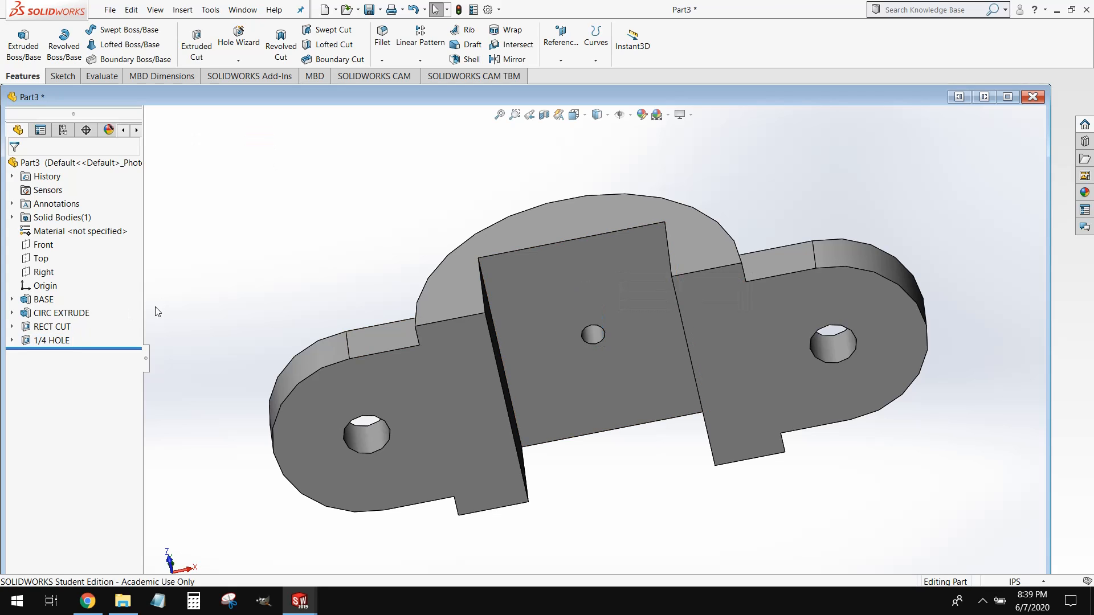
left_click(12, 341)
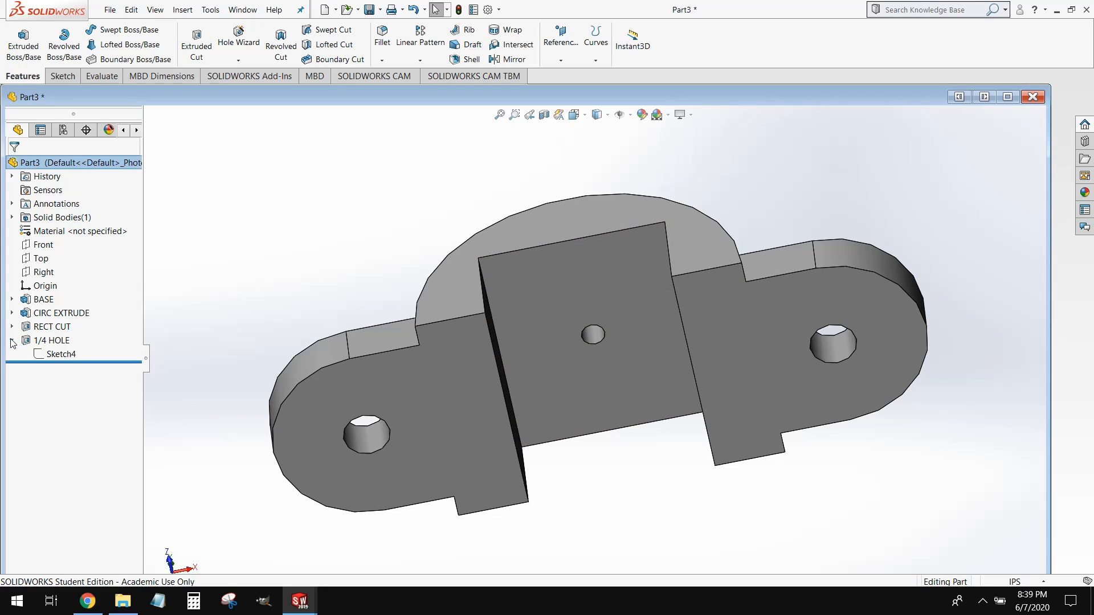
Change the sketch plane of the 1/4 HOLE sketch from the cut face to the Top plane.
right_click(56, 355)
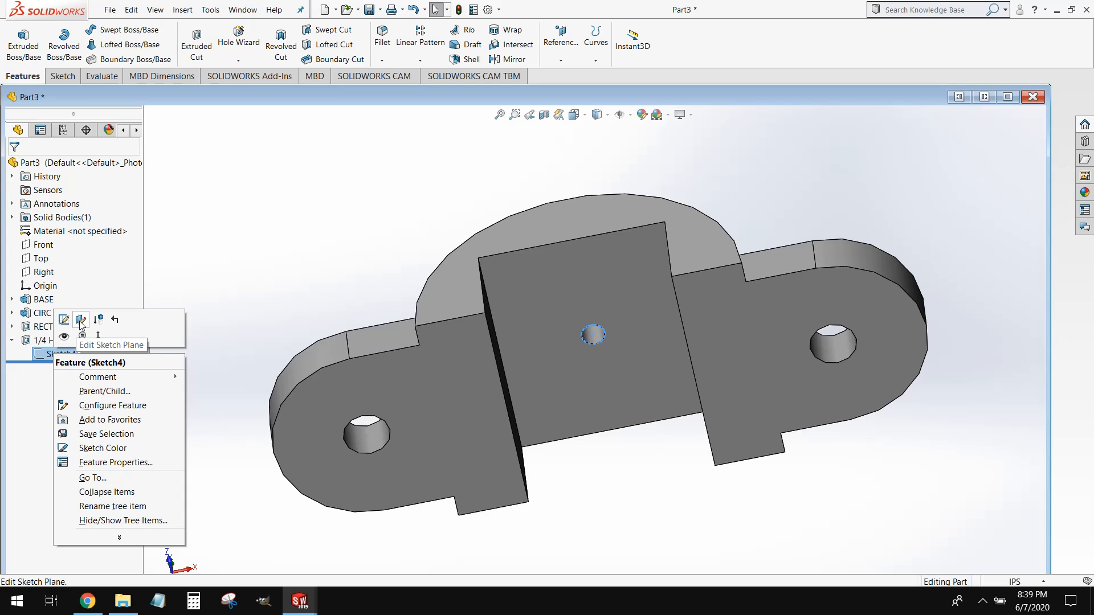
left_click(81, 320)
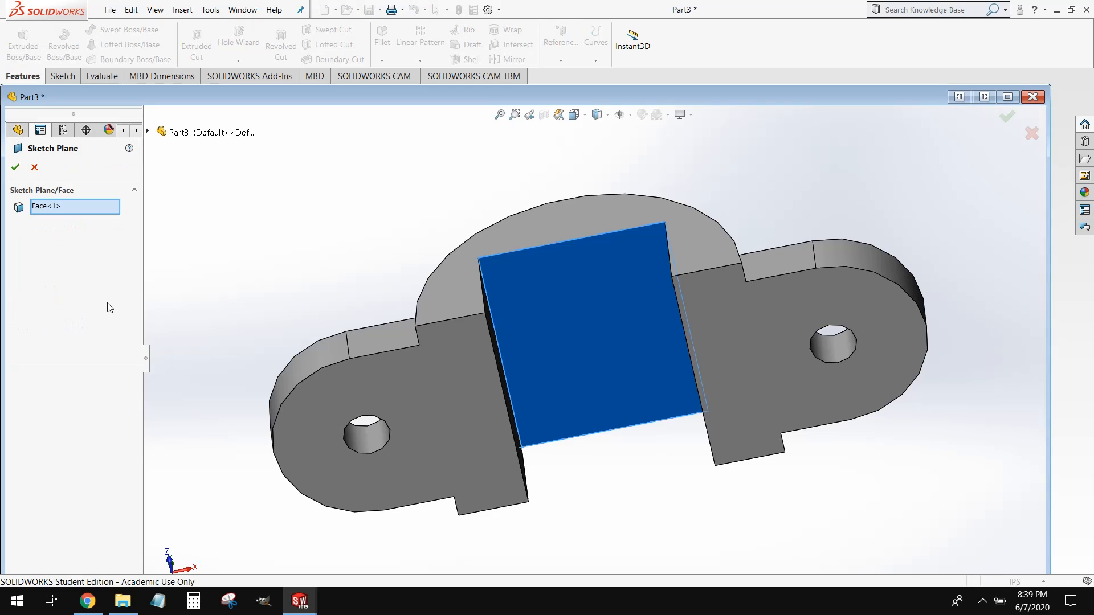
key("z")
key("z")
mouse_move(434, 233)
middle_mouse_down()
mouse_move(398, 281)
mouse_move(366, 366)
mouse_move(418, 217)
mouse_move(438, 240)
middle_mouse_up()
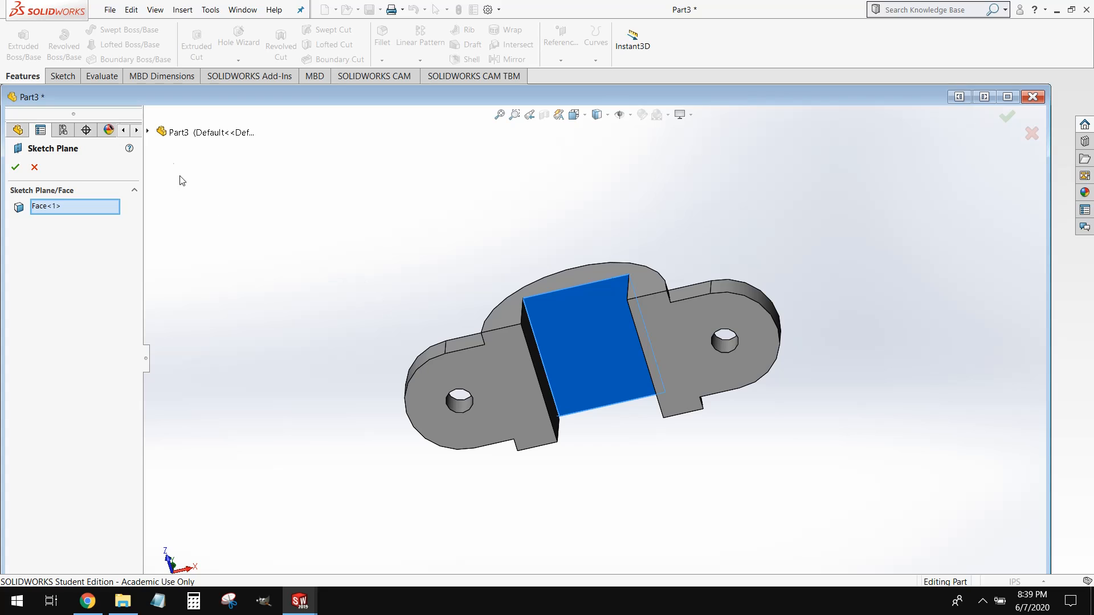
left_click(148, 132)
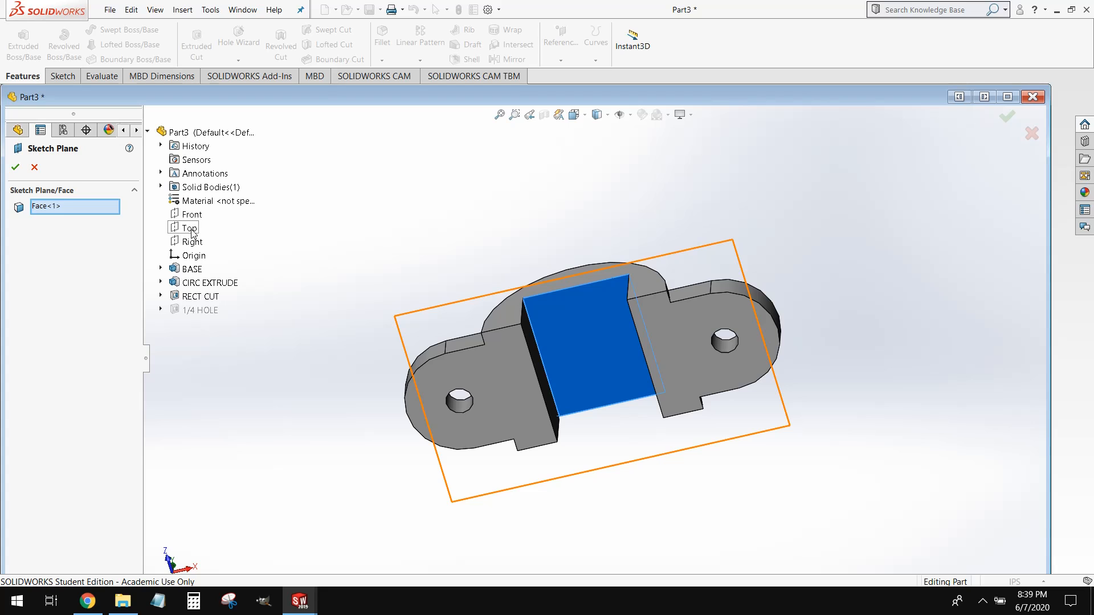
left_click(192, 230)
middle_click_drag(522, 220, 526, 262)
scroll(570, 357, "down", 3)
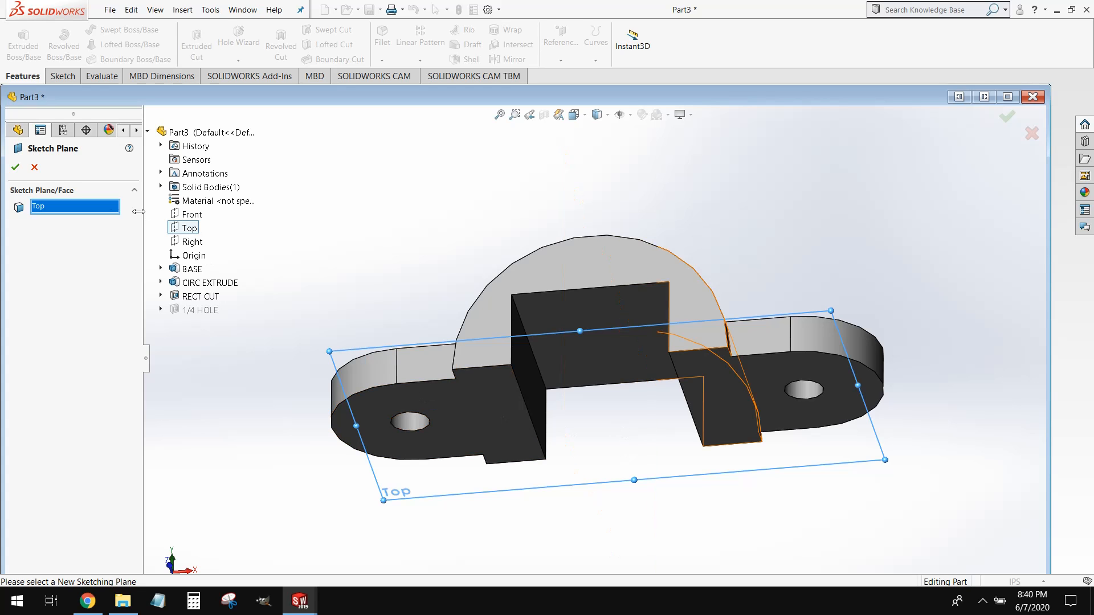
left_click(14, 169)
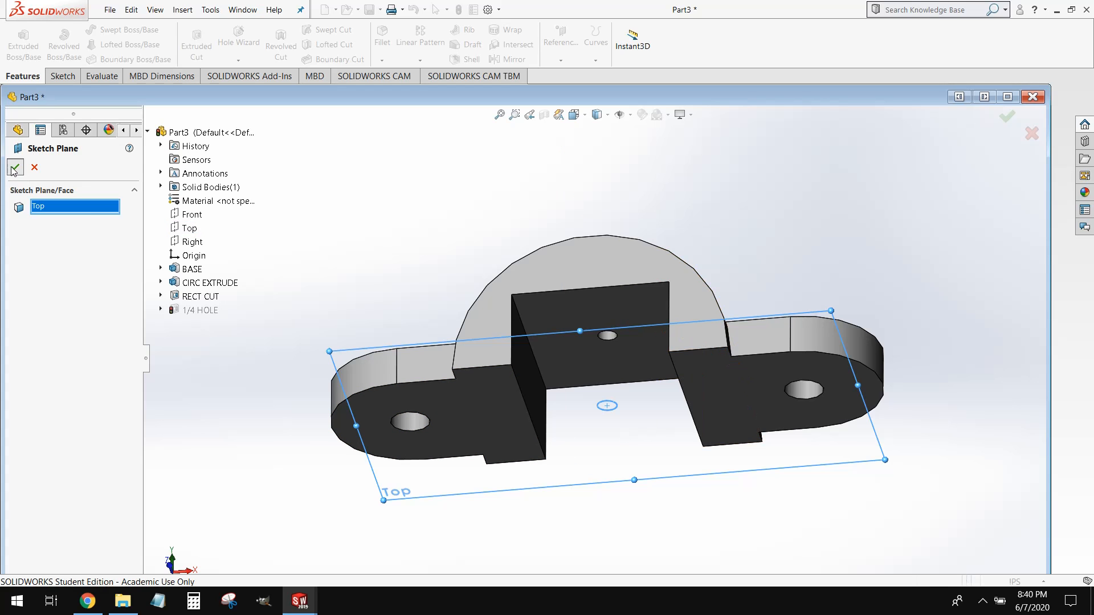
middle_click_drag(611, 397, 611, 427)
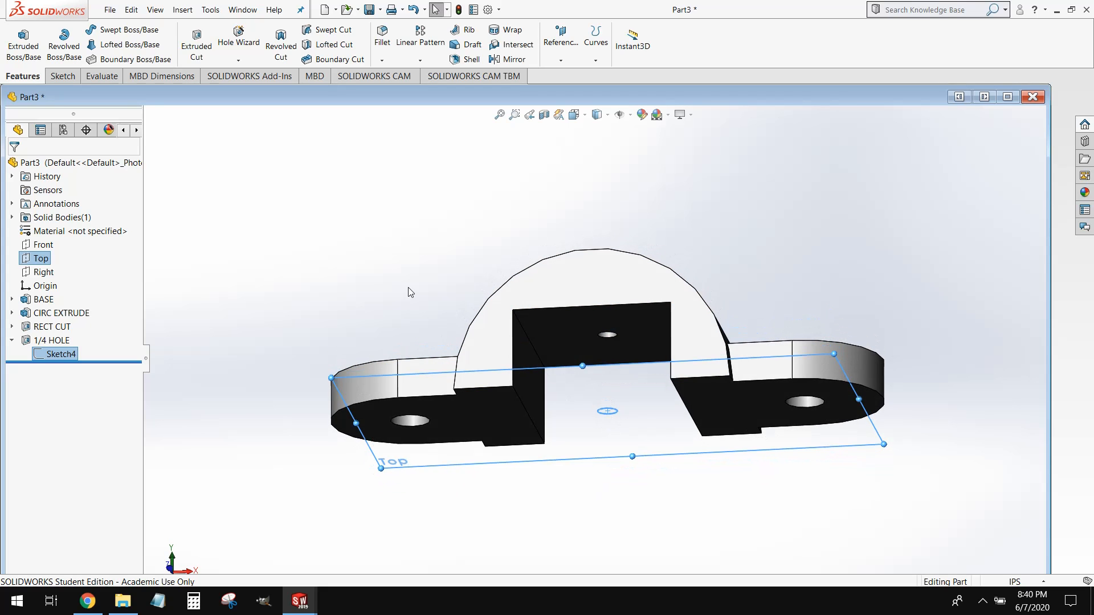
mouse_move(673, 429)
middle_mouse_down()
mouse_move(675, 535)
mouse_move(674, 473)
mouse_move(659, 547)
middle_mouse_up()
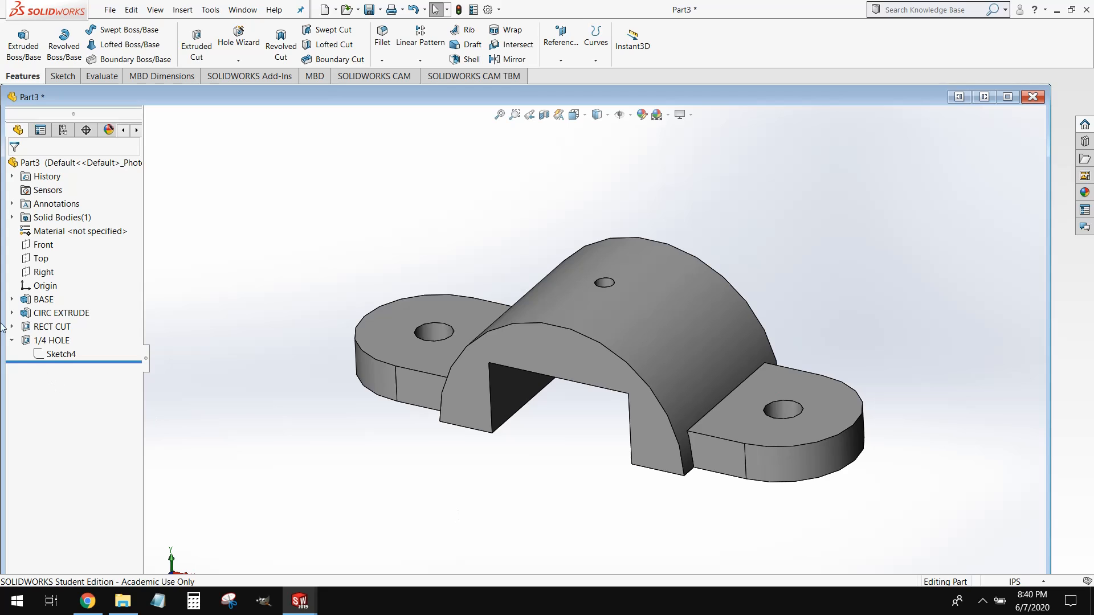
Suppress the RECT CUT feature.
right_click(62, 328)
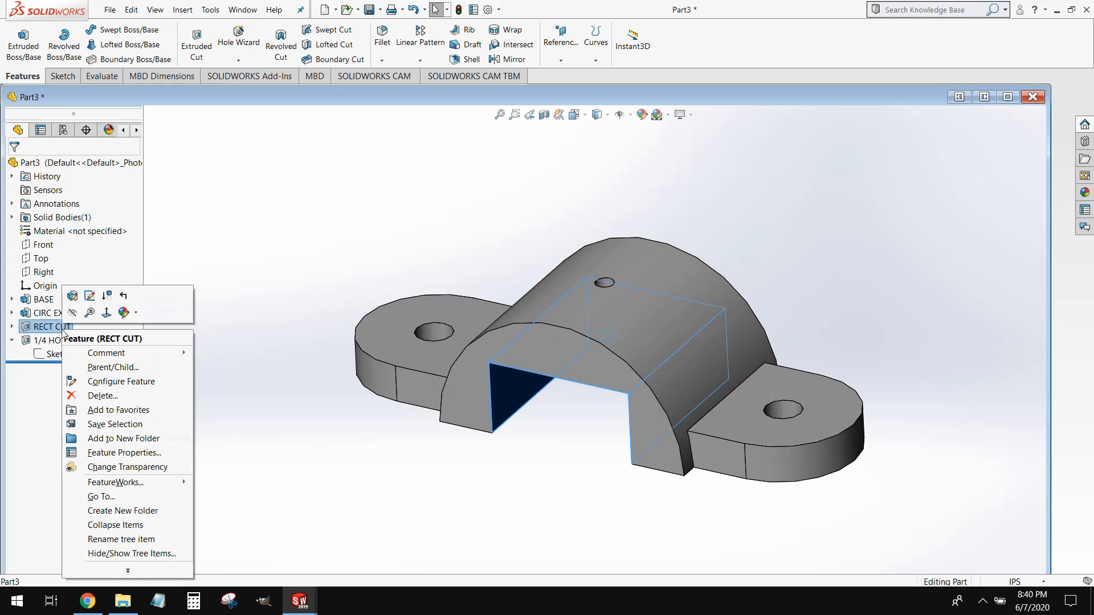
left_click(107, 297)
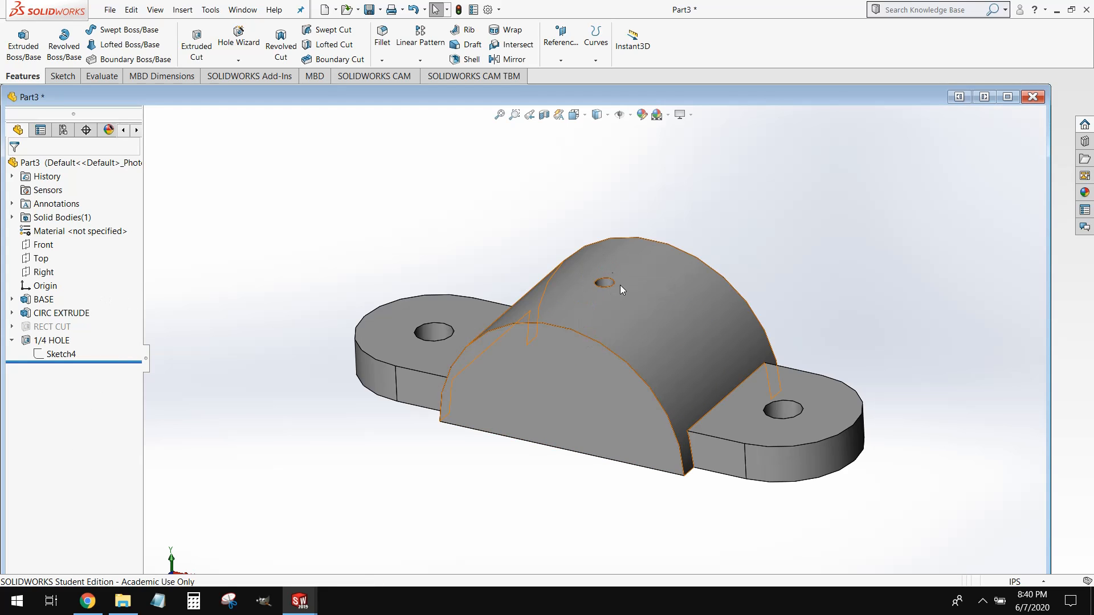
middle_click_drag(522, 500, 531, 435)
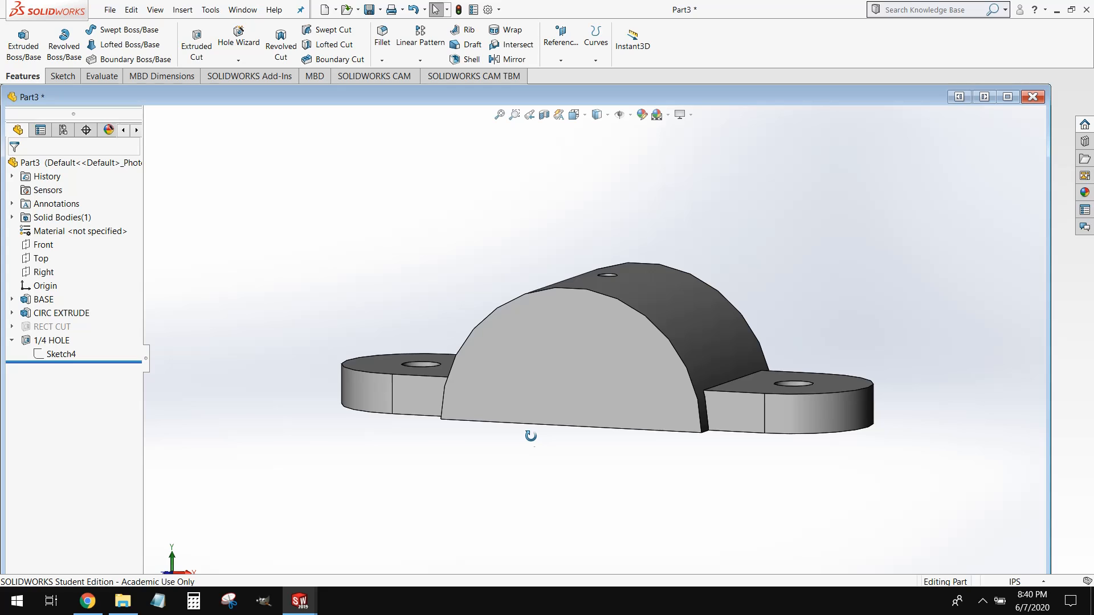
Sketch a circle of about 1.37 in radius, centred on the origin, on the half-round body's front face.
left_click(542, 377)
left_click(589, 346)
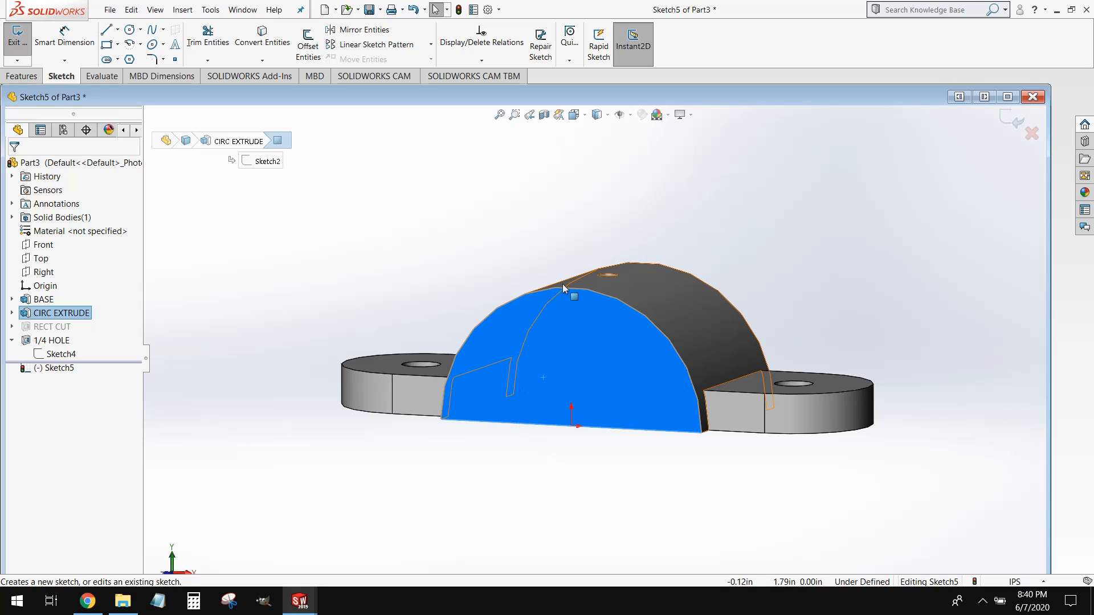
left_click(128, 32)
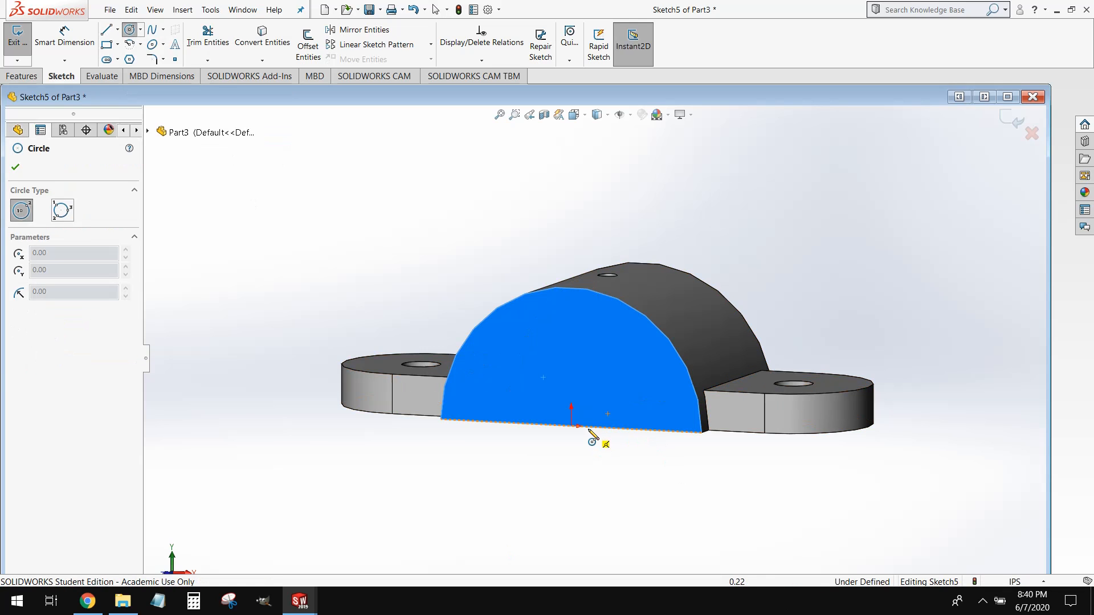
left_click(571, 425)
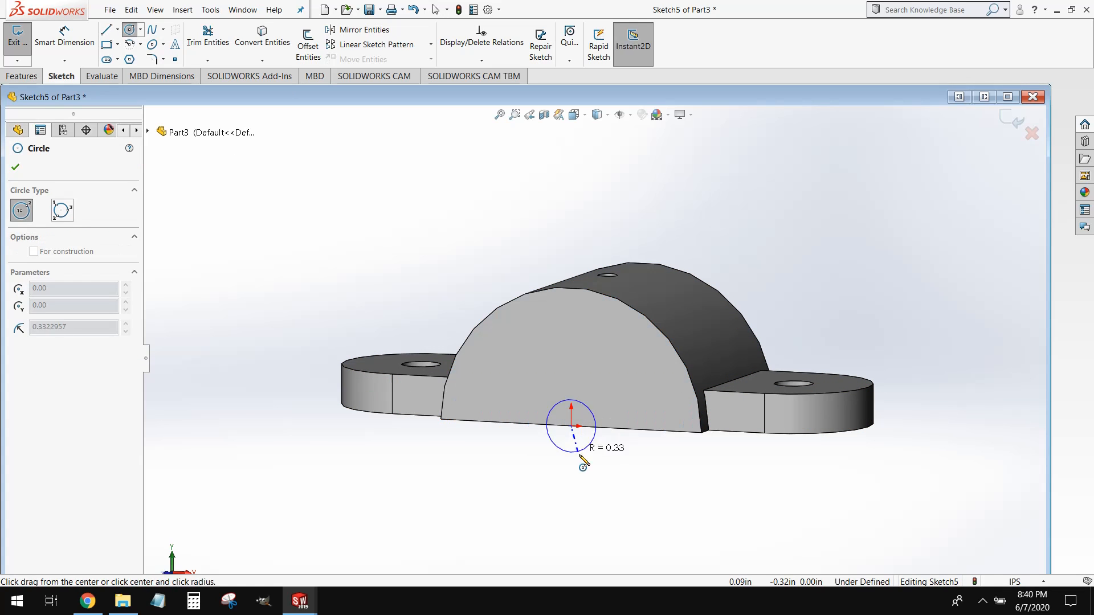
left_click(591, 535)
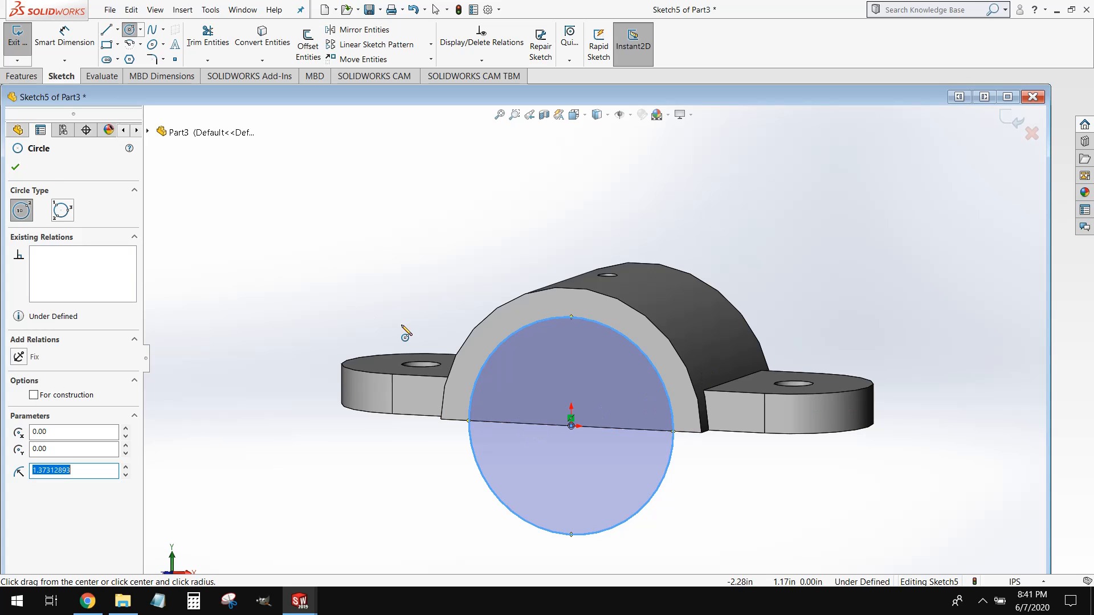
Dimension the circle's diameter as 2.5 in.
left_click(80, 44)
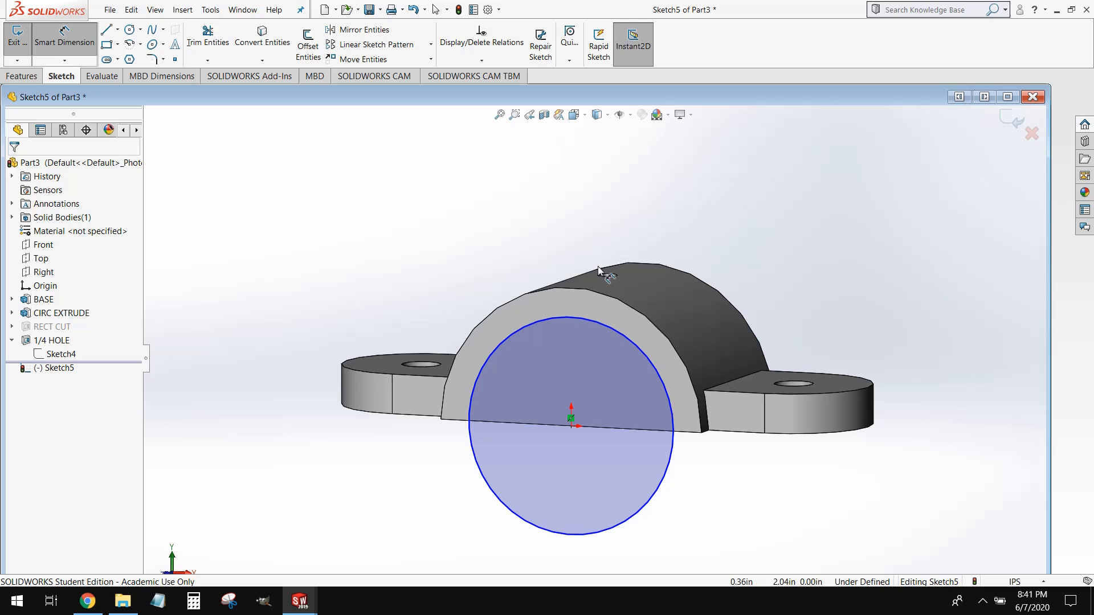
left_click(630, 338)
left_click(809, 267)
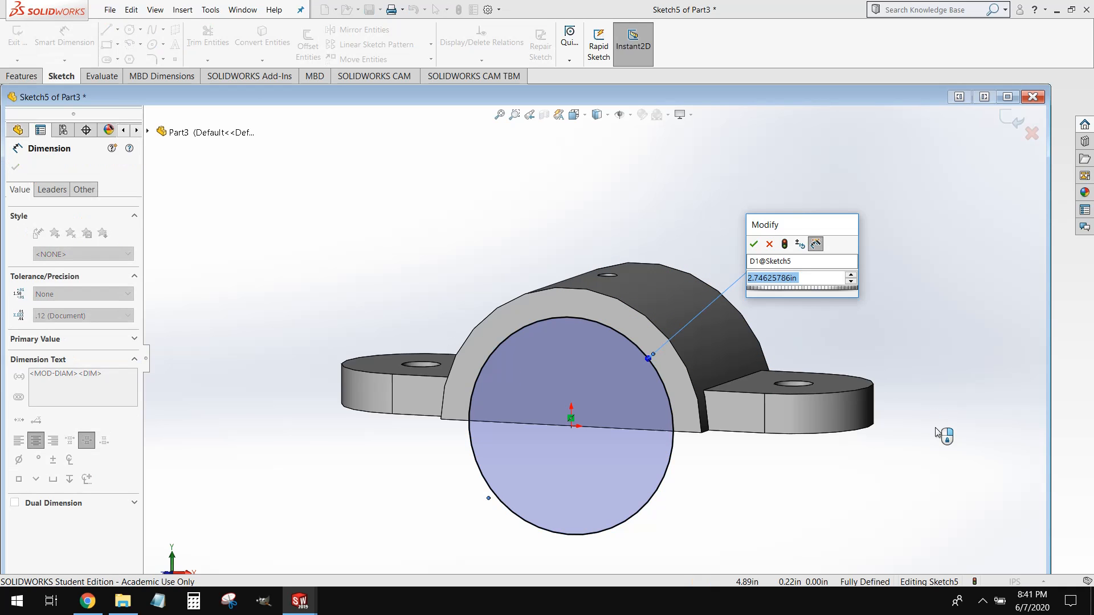
type("2.5")
key("Return")
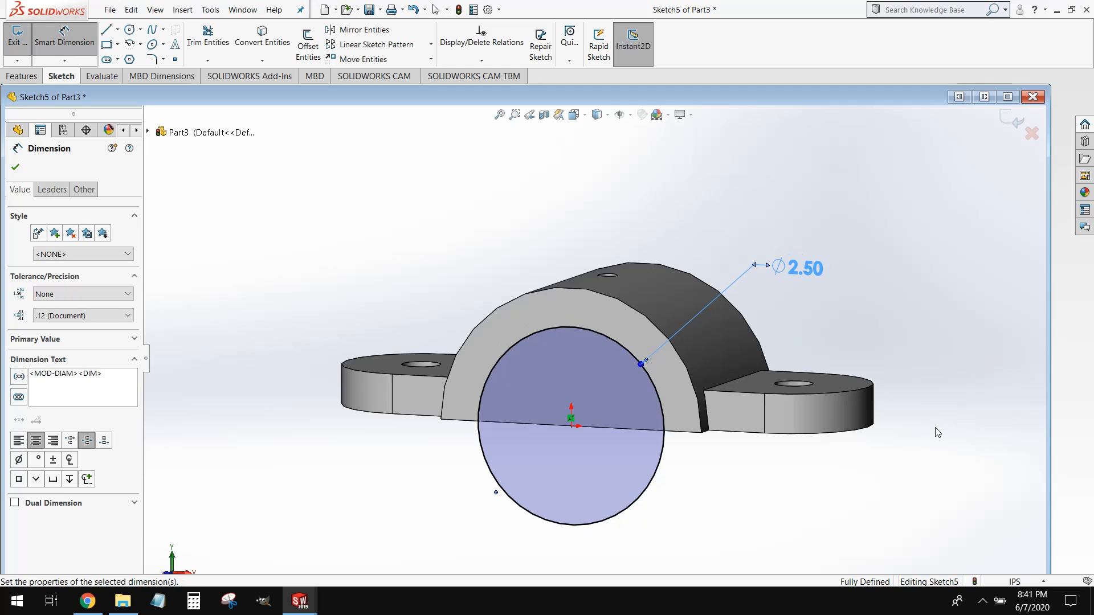
Cut the 2.50 in circle through the half-round body with an Extruded Cut set to Through All.
mouse_move(849, 423)
middle_mouse_down()
mouse_move(870, 379)
mouse_move(880, 412)
middle_mouse_up()
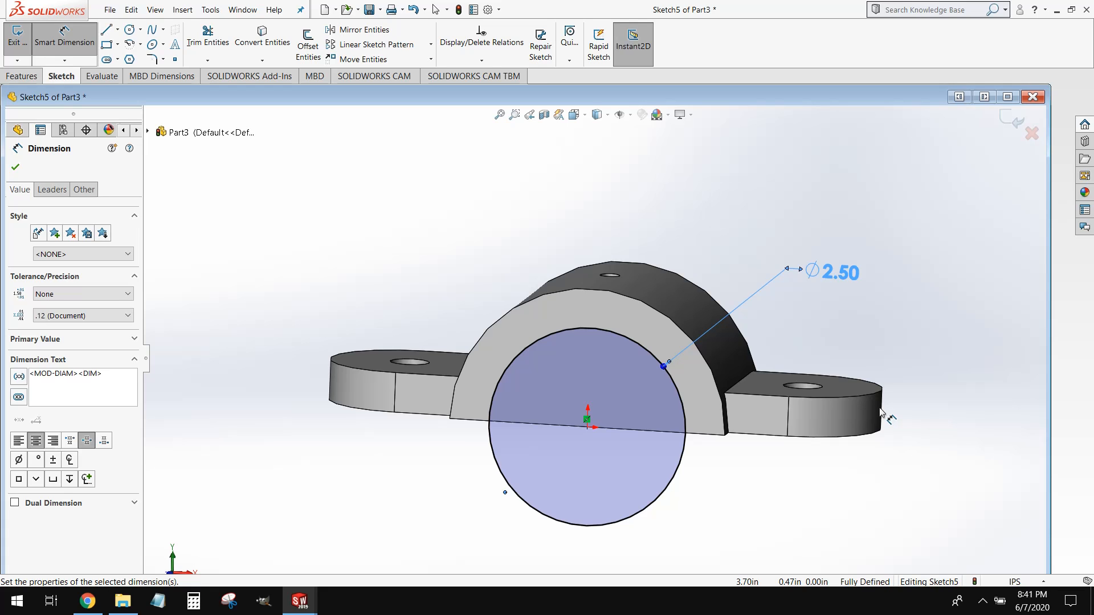
scroll(908, 419, "up", 2)
mouse_move(726, 432)
middle_mouse_down()
mouse_move(669, 332)
mouse_move(626, 374)
mouse_move(711, 384)
mouse_move(699, 382)
mouse_move(696, 442)
mouse_move(705, 428)
middle_mouse_up()
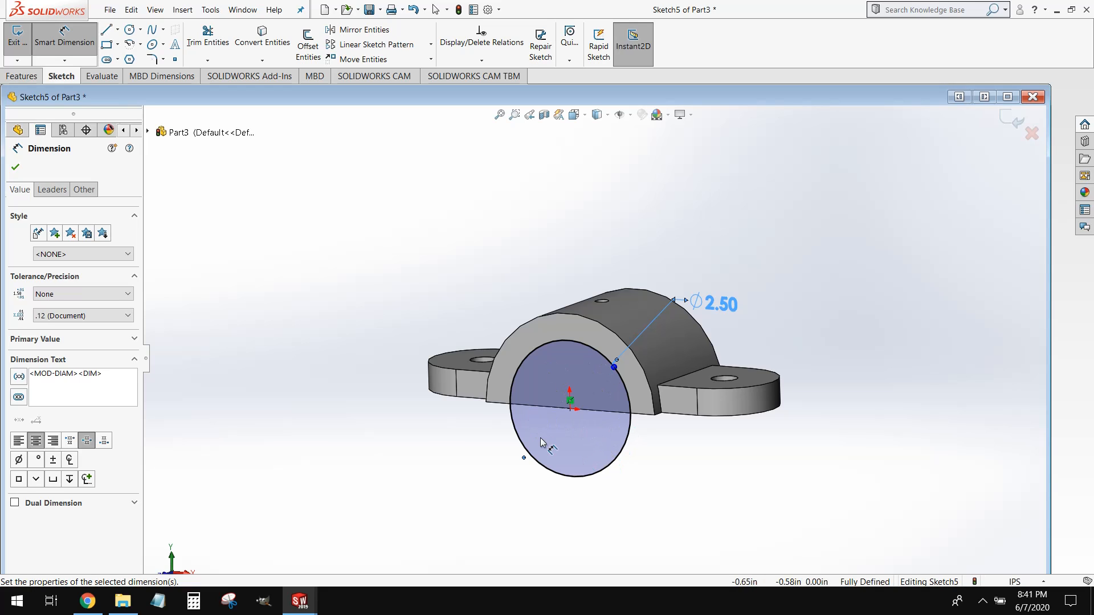
middle_click_drag(634, 471, 572, 484)
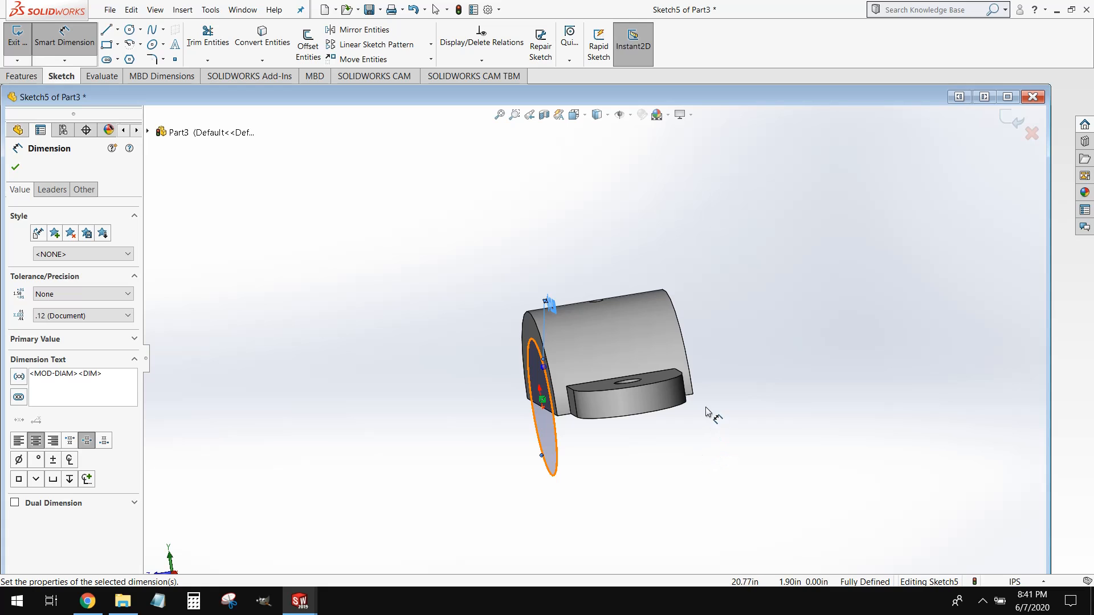
mouse_move(642, 478)
middle_mouse_down()
mouse_move(718, 483)
mouse_move(703, 491)
middle_mouse_up()
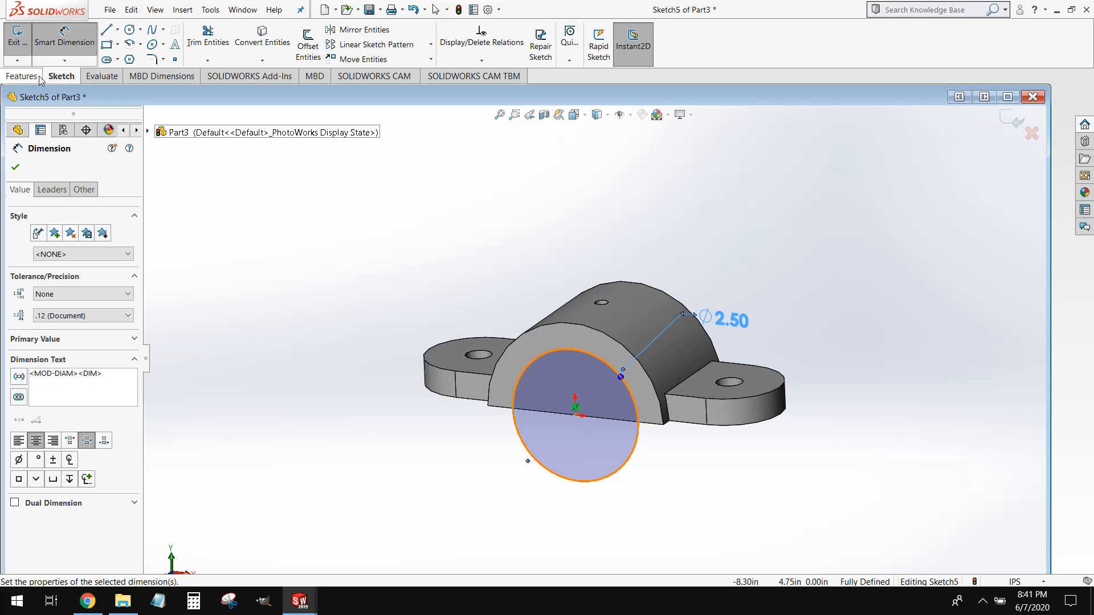
left_click(21, 75)
left_click(197, 43)
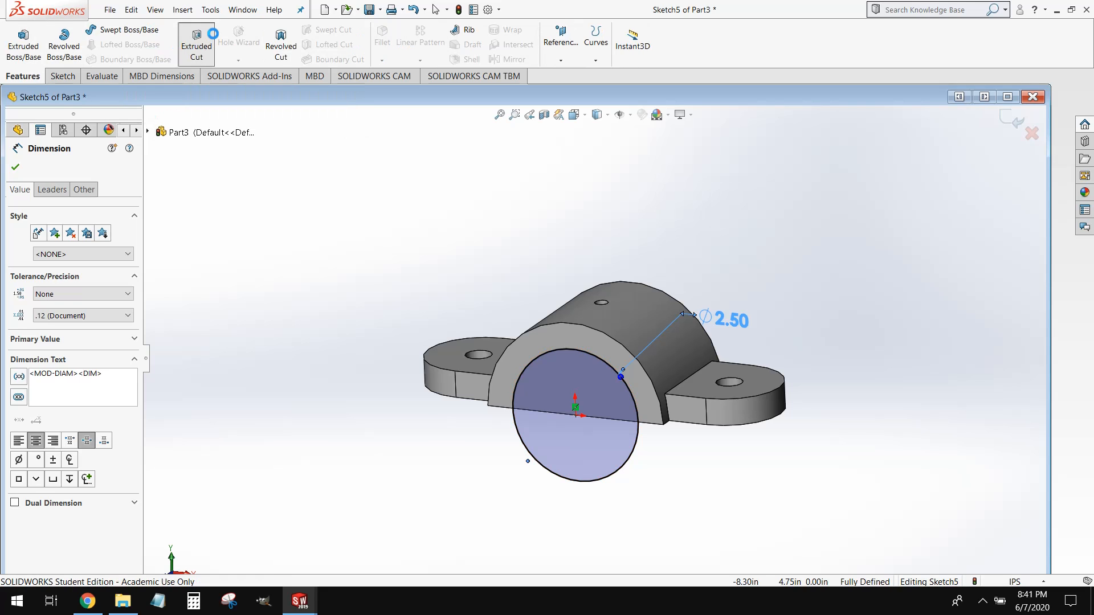
left_click(85, 247)
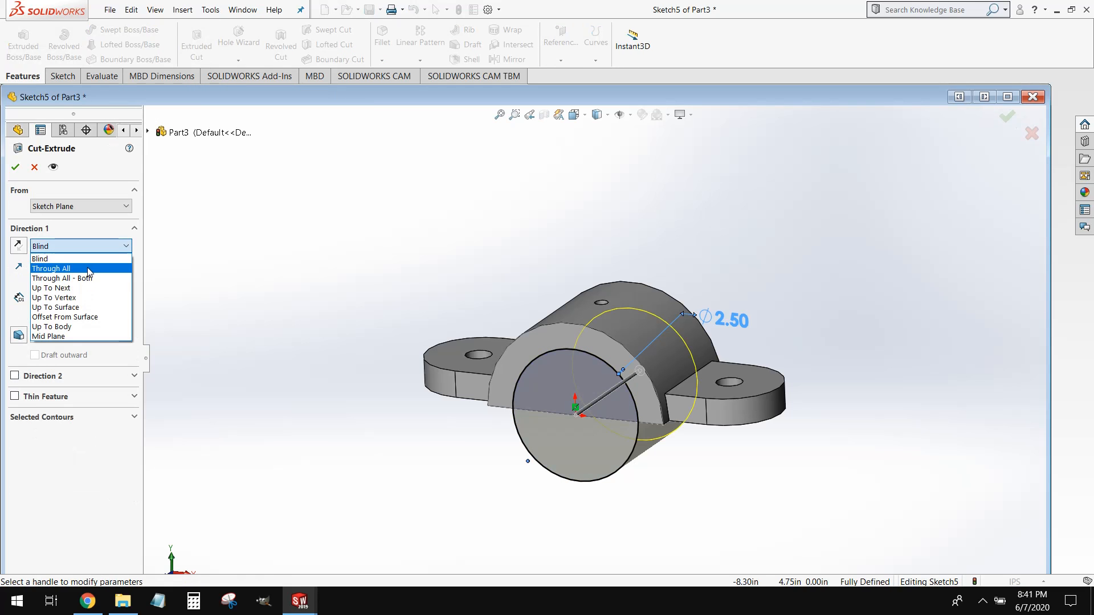
left_click(87, 272)
left_click(15, 166)
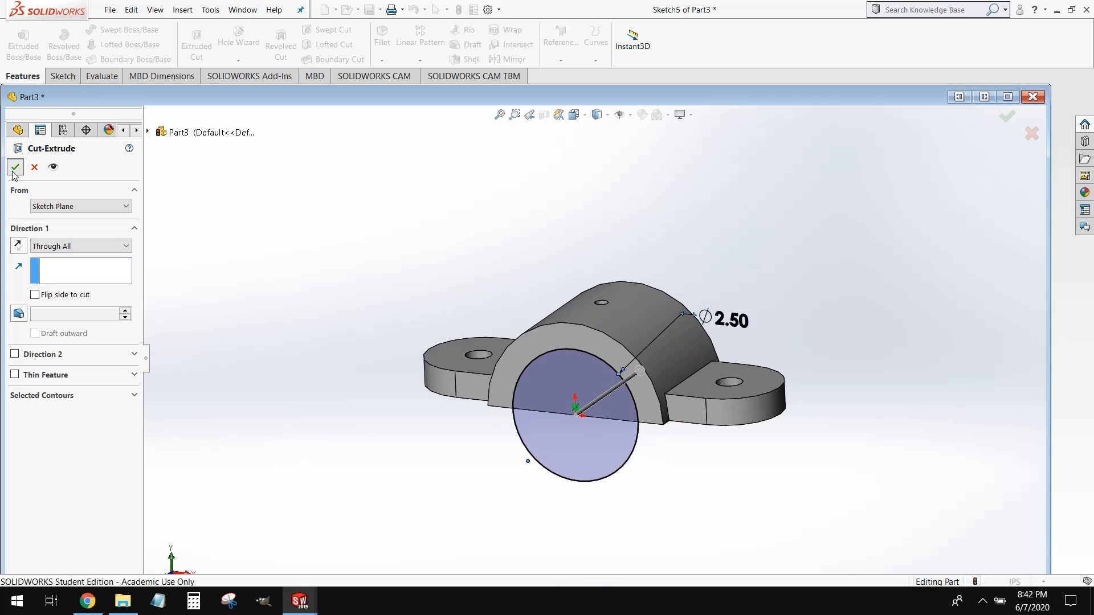
middle_click_drag(332, 342, 314, 421)
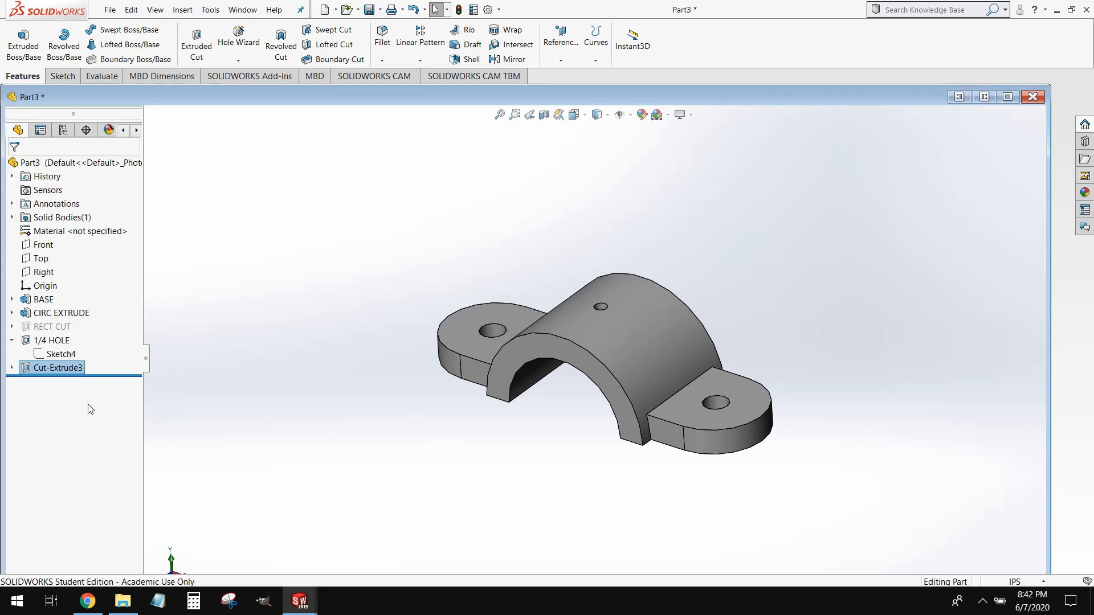
Toggle the suppression of Cut-Extrude3 and RECT CUT to compare the two openings, leaving only the round cut active.
right_click(71, 368)
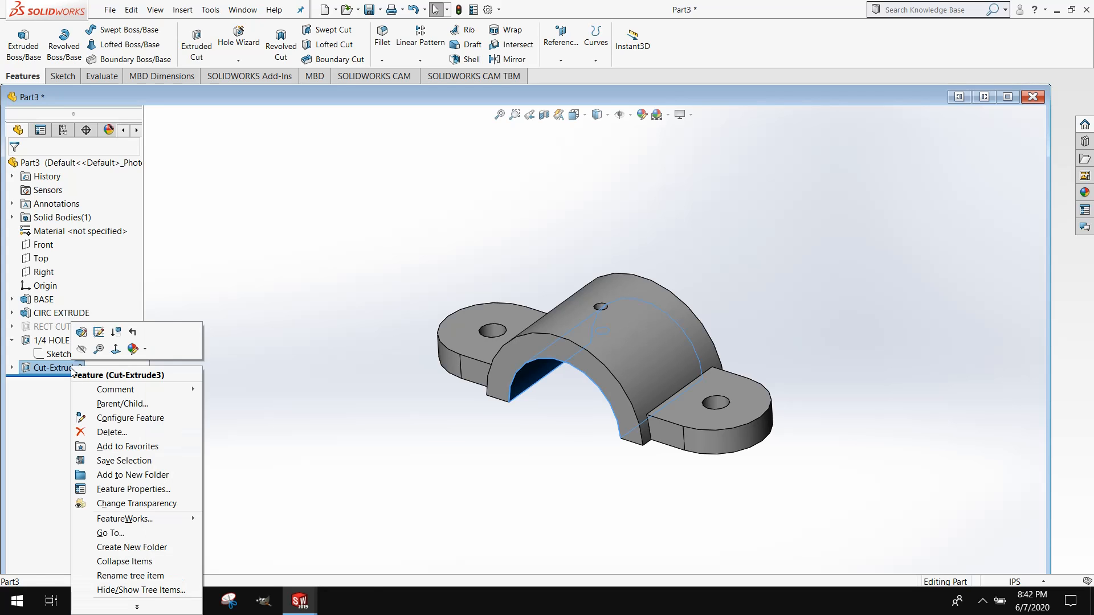
left_click(116, 335)
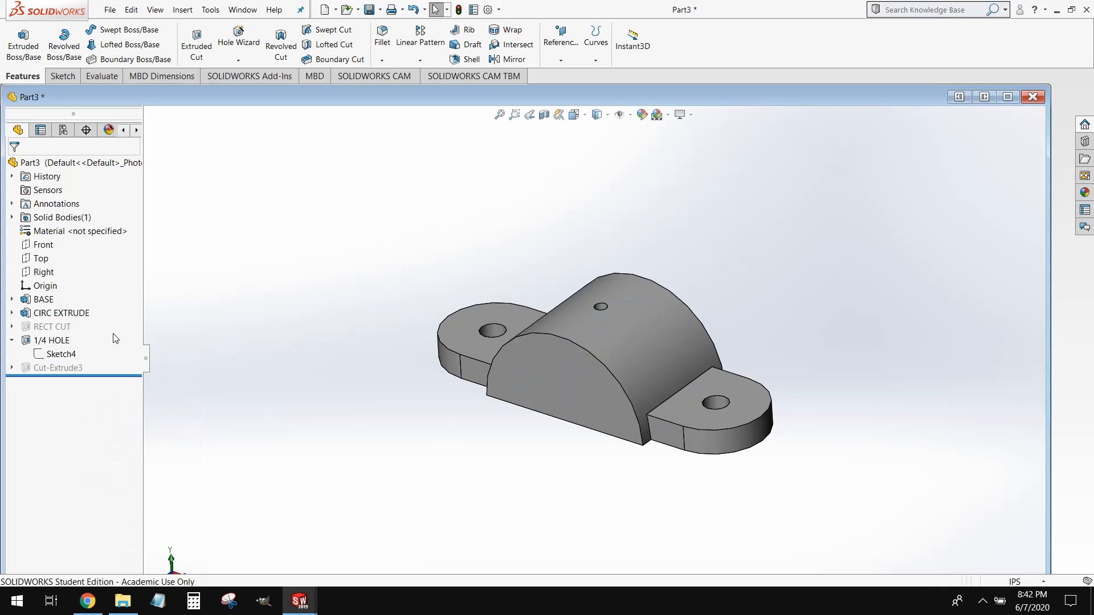
right_click(68, 329)
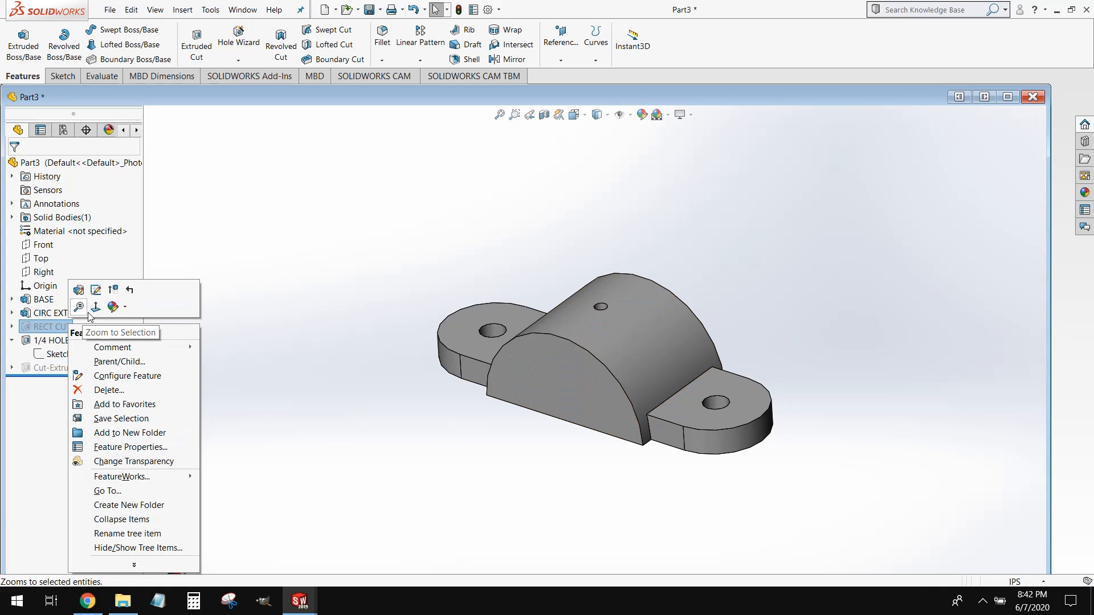
left_click(116, 291)
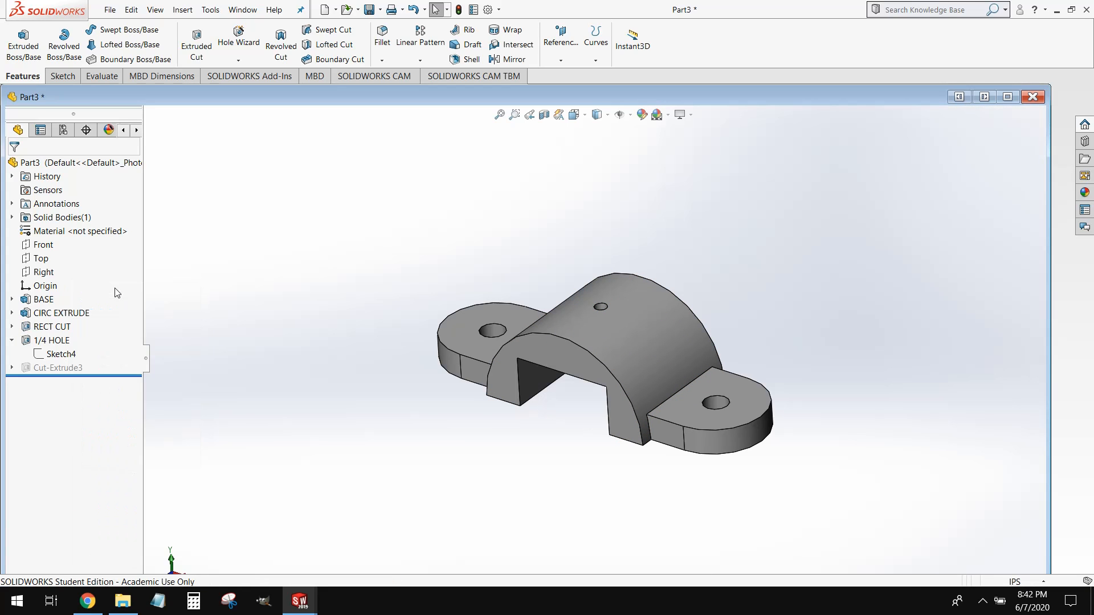
right_click(66, 328)
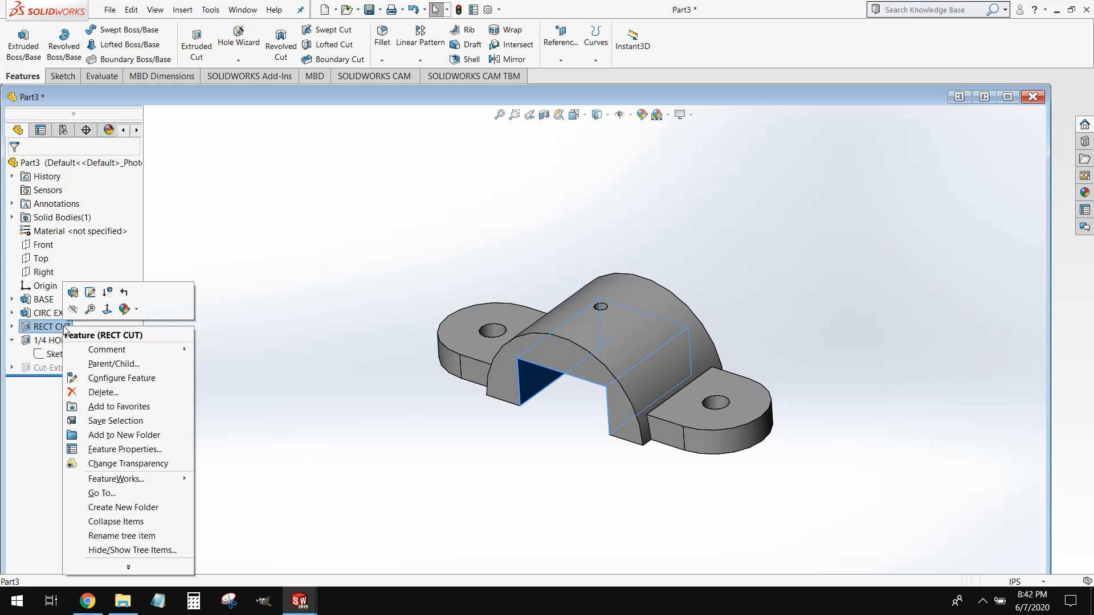
left_click(109, 292)
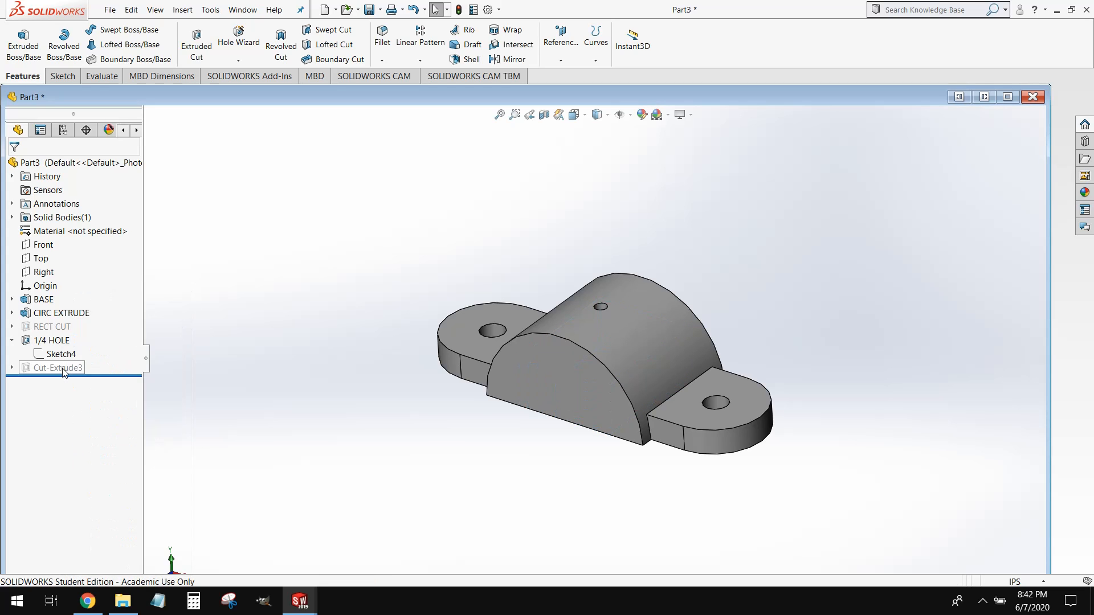
right_click(66, 368)
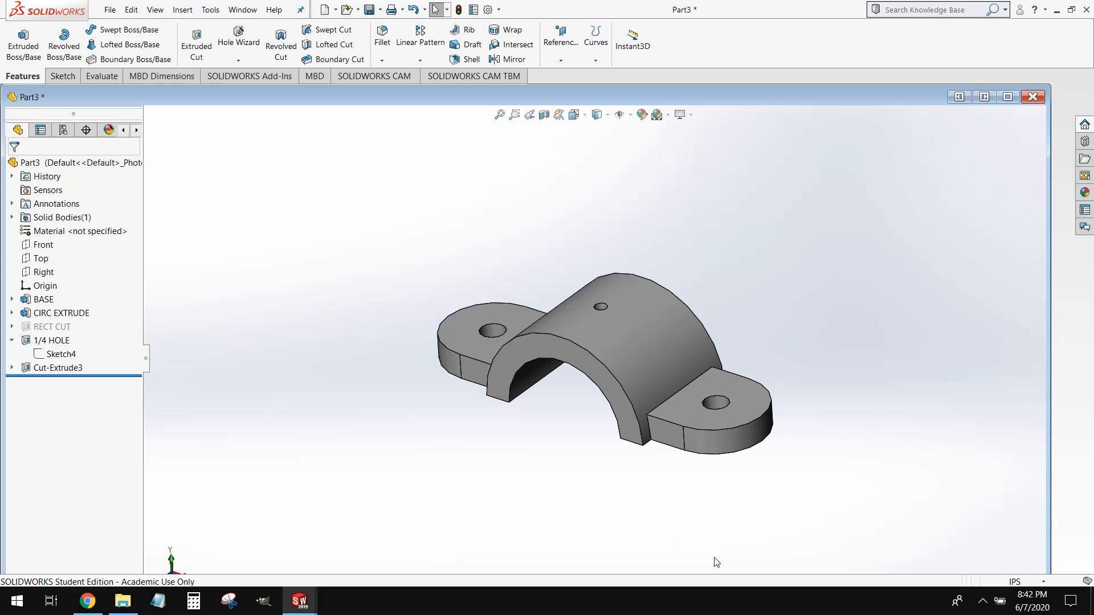
Maximize the part window.
scroll(825, 483, "down", 3)
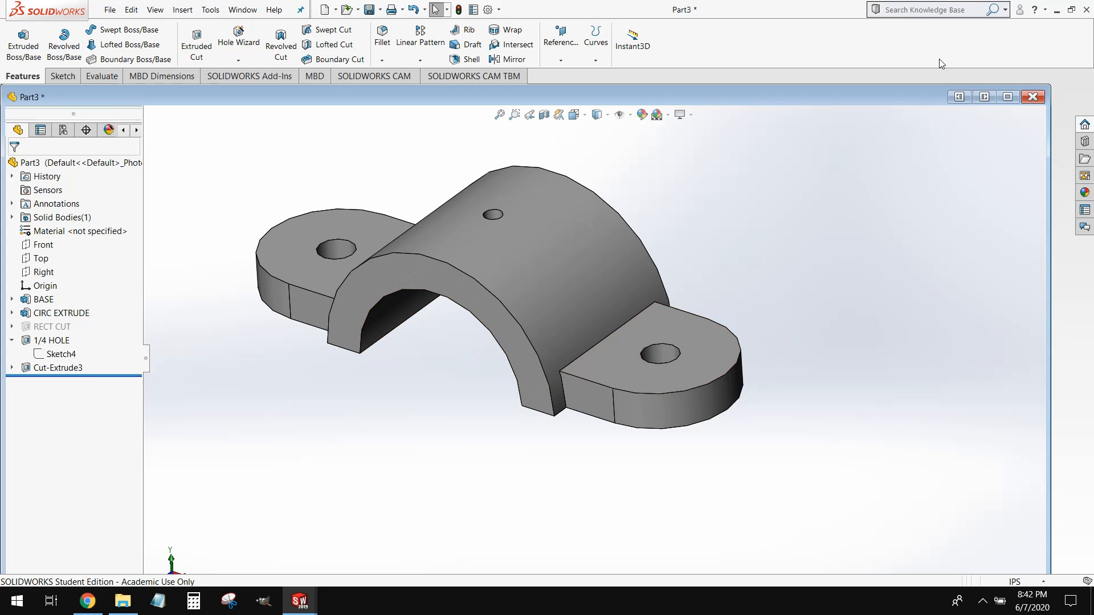
left_click(1007, 97)
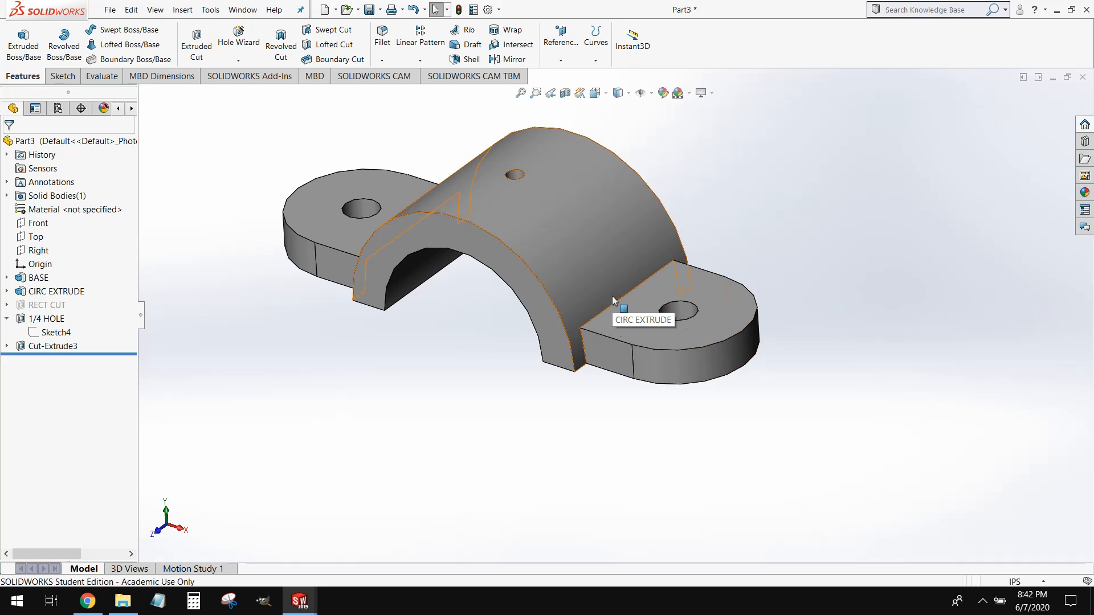
Check the finished 2.5U-BRACKET reference part for its material and return to Part3.
key("f")
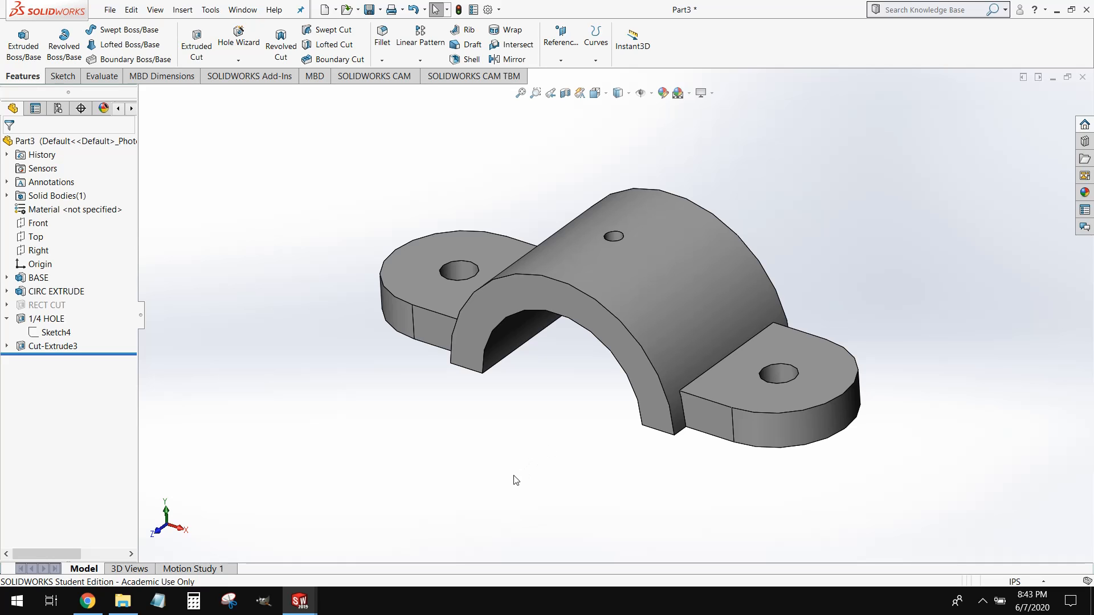
left_click(300, 601)
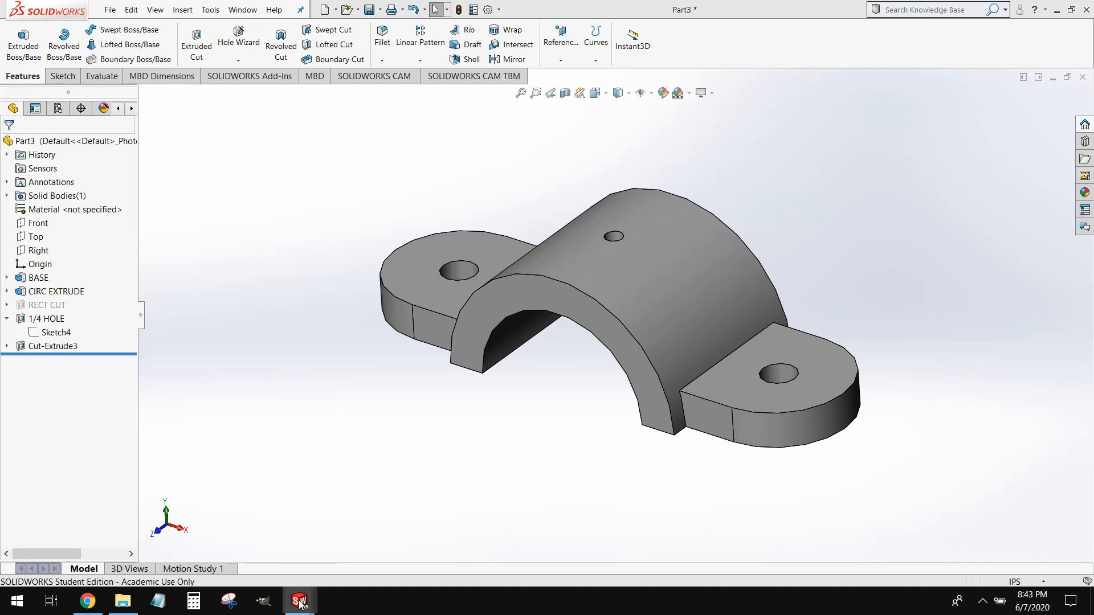
left_click(270, 551)
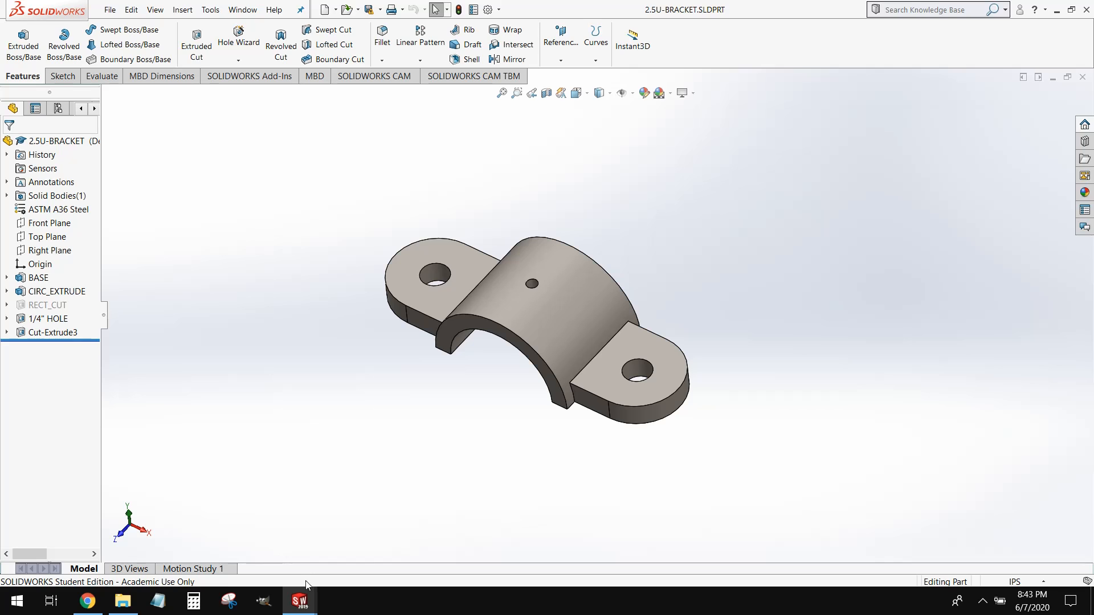
left_click(354, 542)
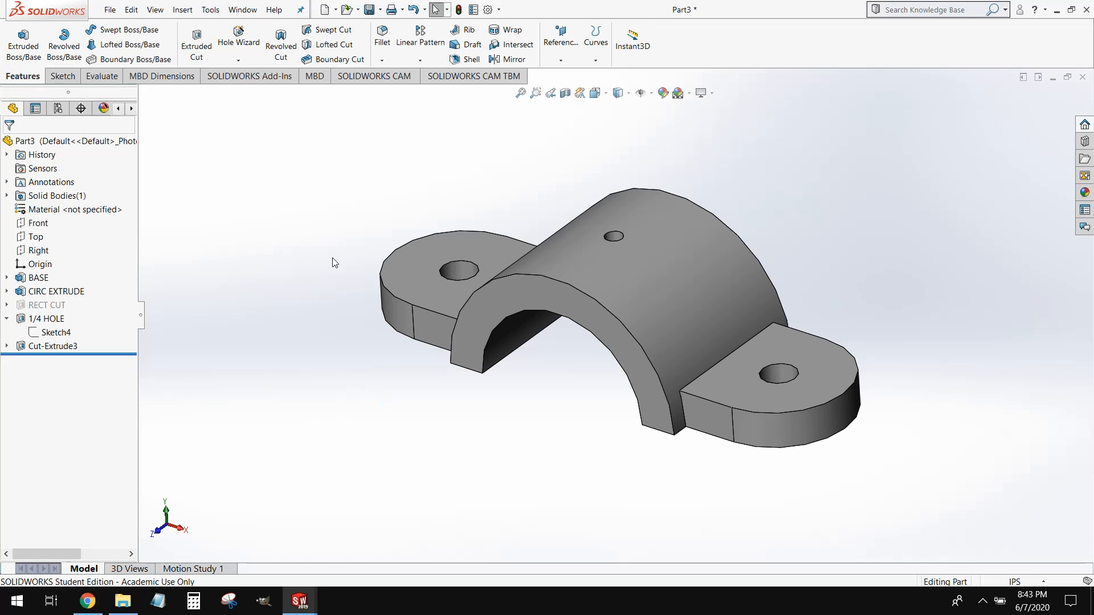
Assign ASTM A36 Steel from the Steel category as the part's material.
right_click(94, 208)
left_click(116, 216)
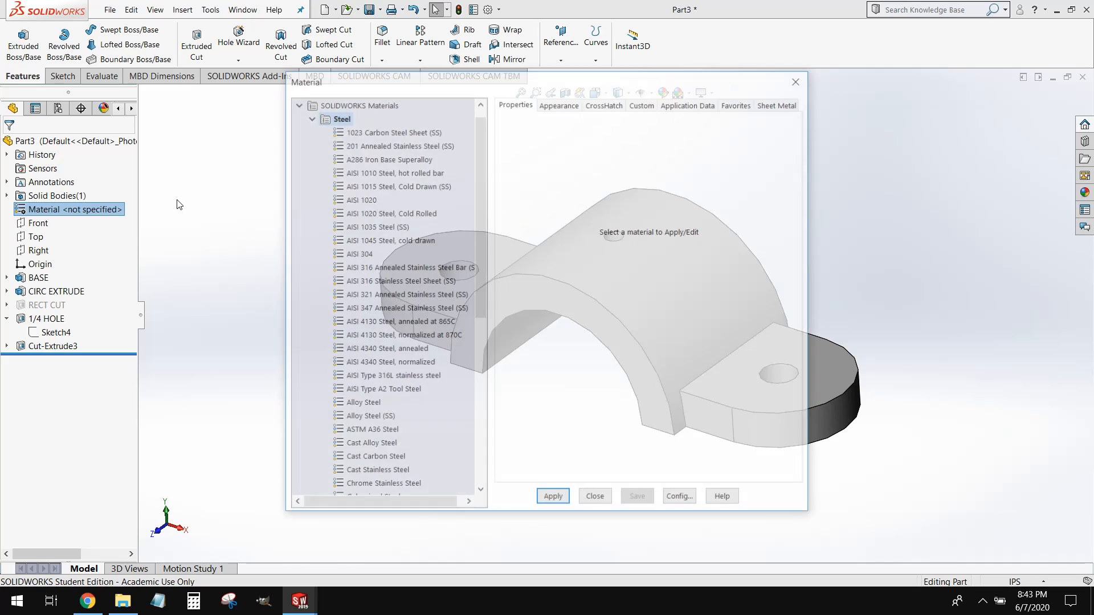
scroll(418, 282, "down", 3)
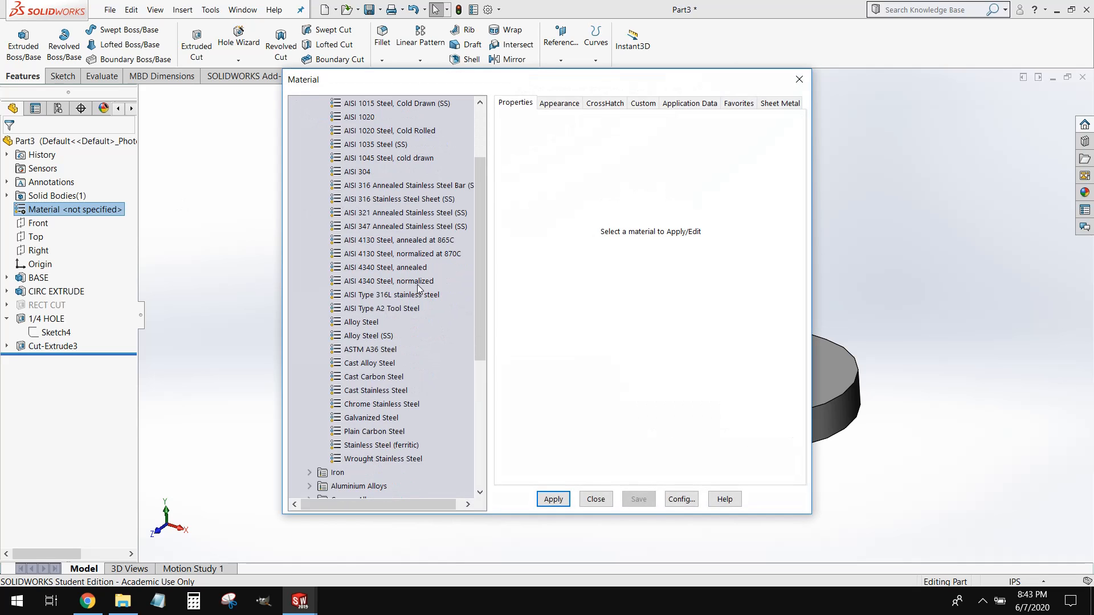
left_click(364, 308)
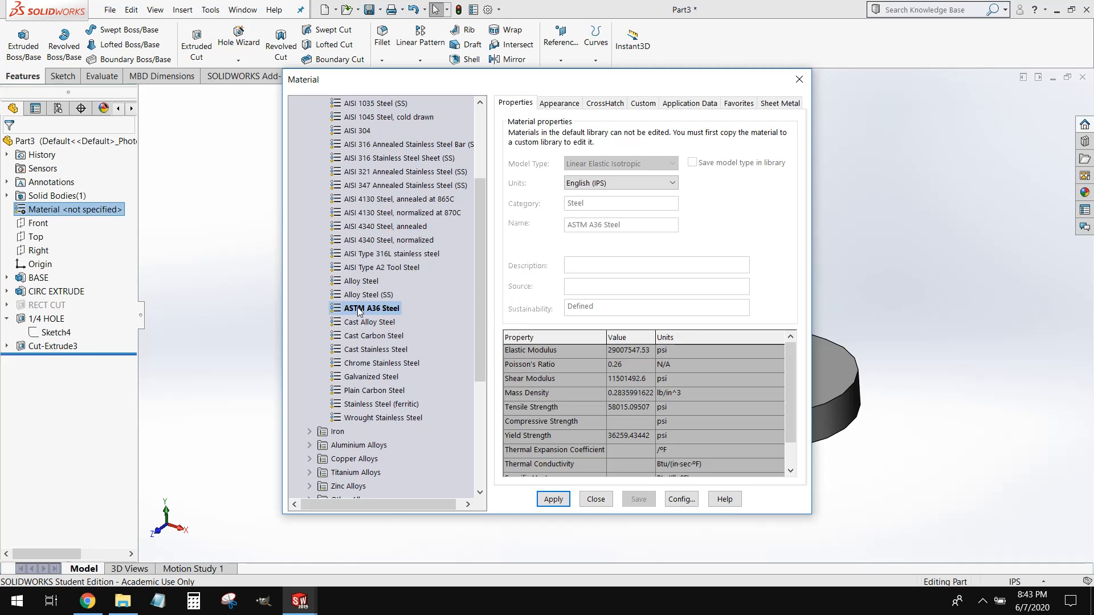
left_click(548, 500)
left_click(596, 499)
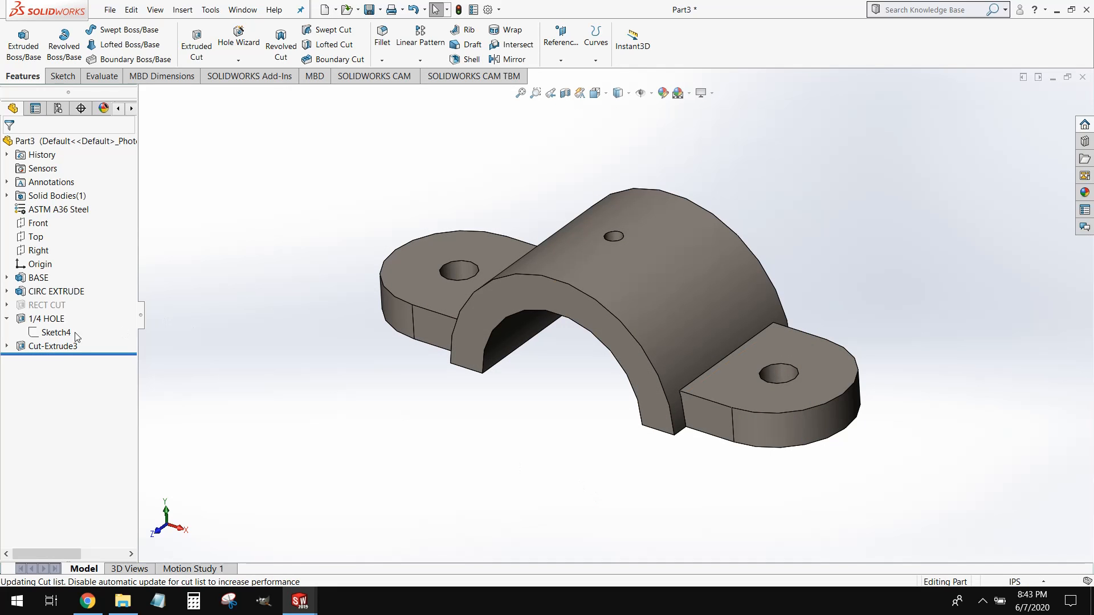
Rename the Cut-Extrude3 feature as CIRC CUT.
right_click(45, 346)
left_click(41, 349)
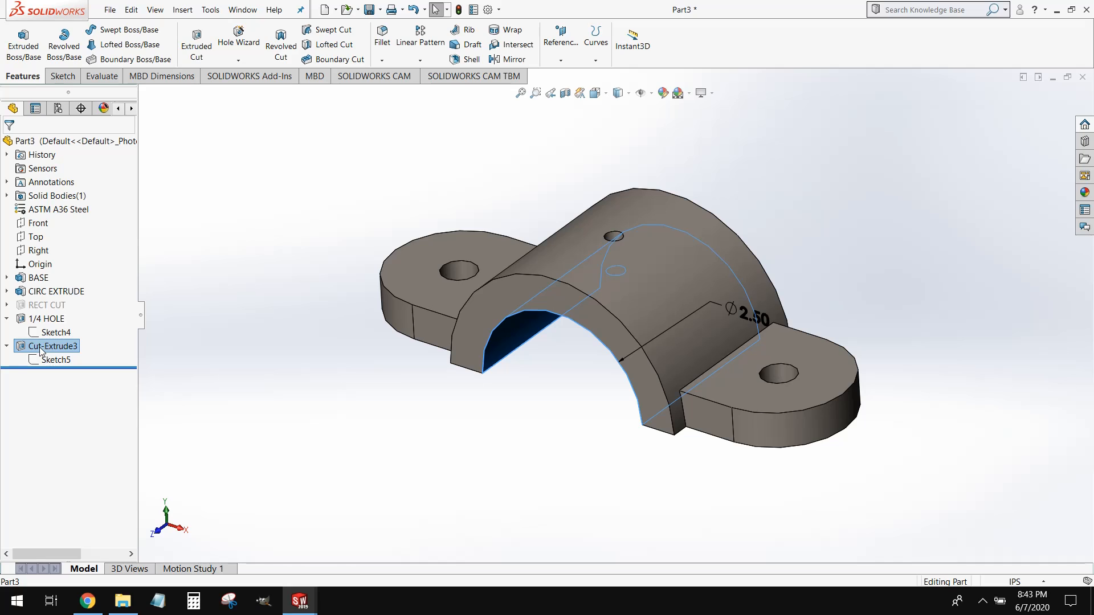
left_click(46, 346)
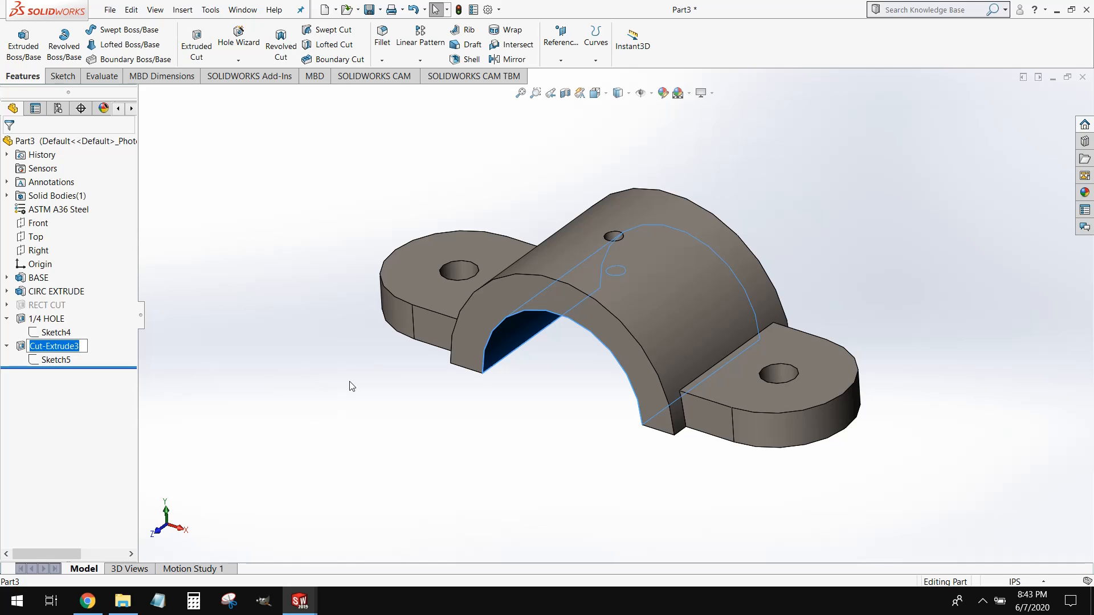
type("CIRC ")
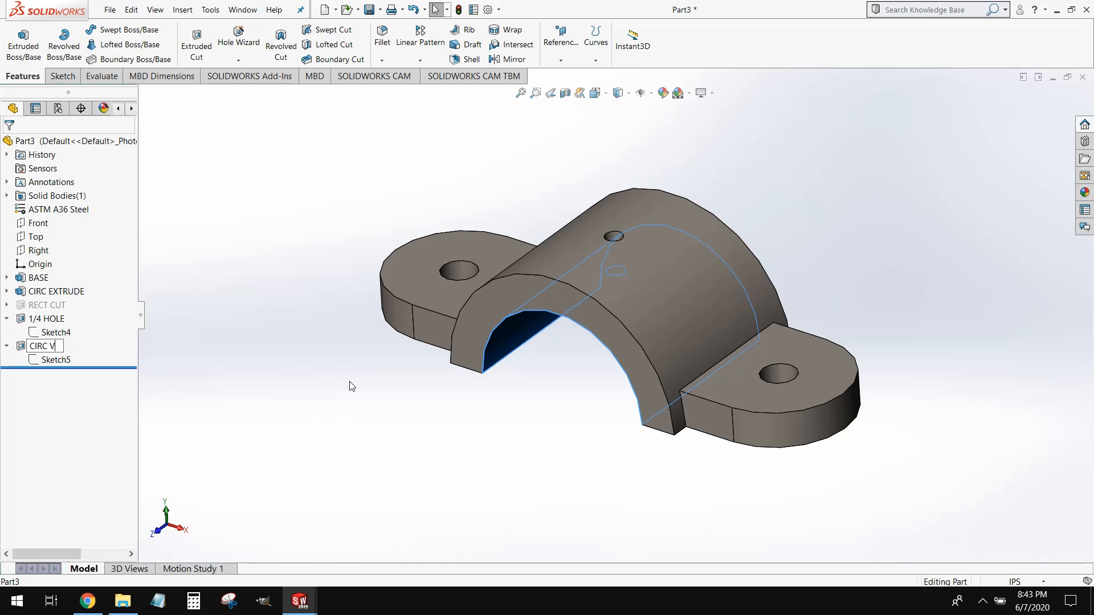
type("CUT")
left_click(352, 386)
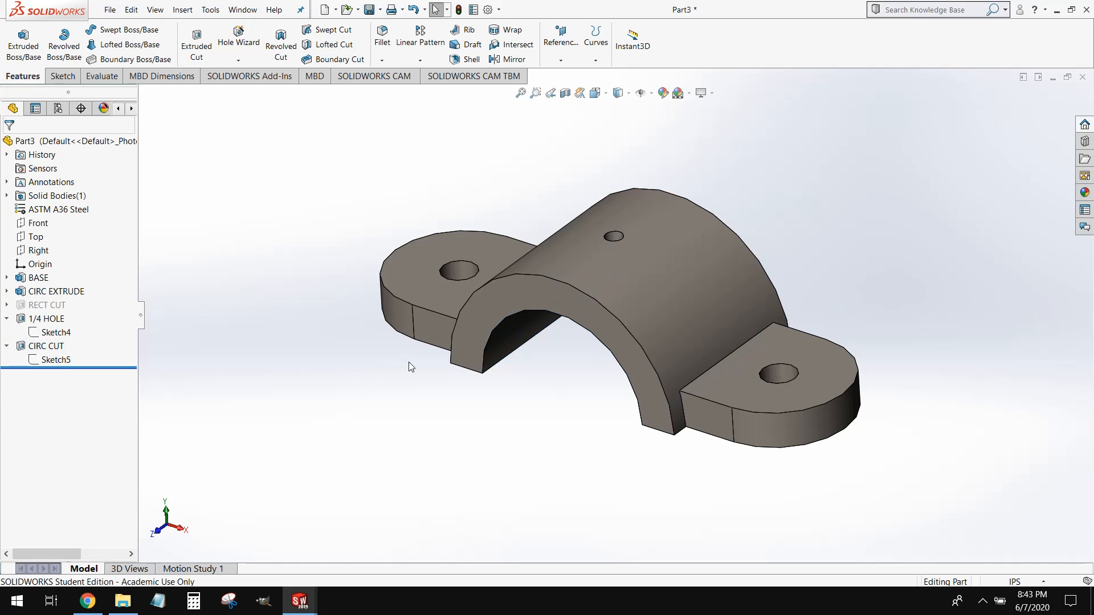